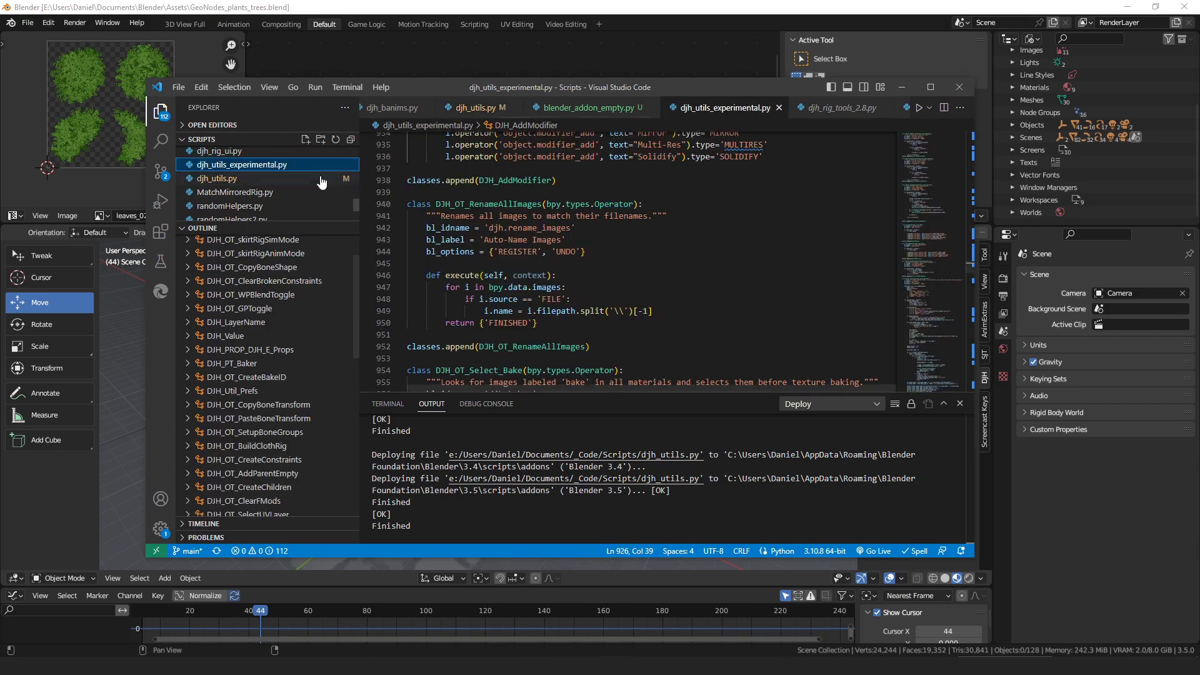
Step: Open djh_utils.py in the Scripts folder and review its add-on info and texture name lookup code
{"action": "left_click_drag", "start_coordinate": [968, 266], "coordinate": [944, 379]}
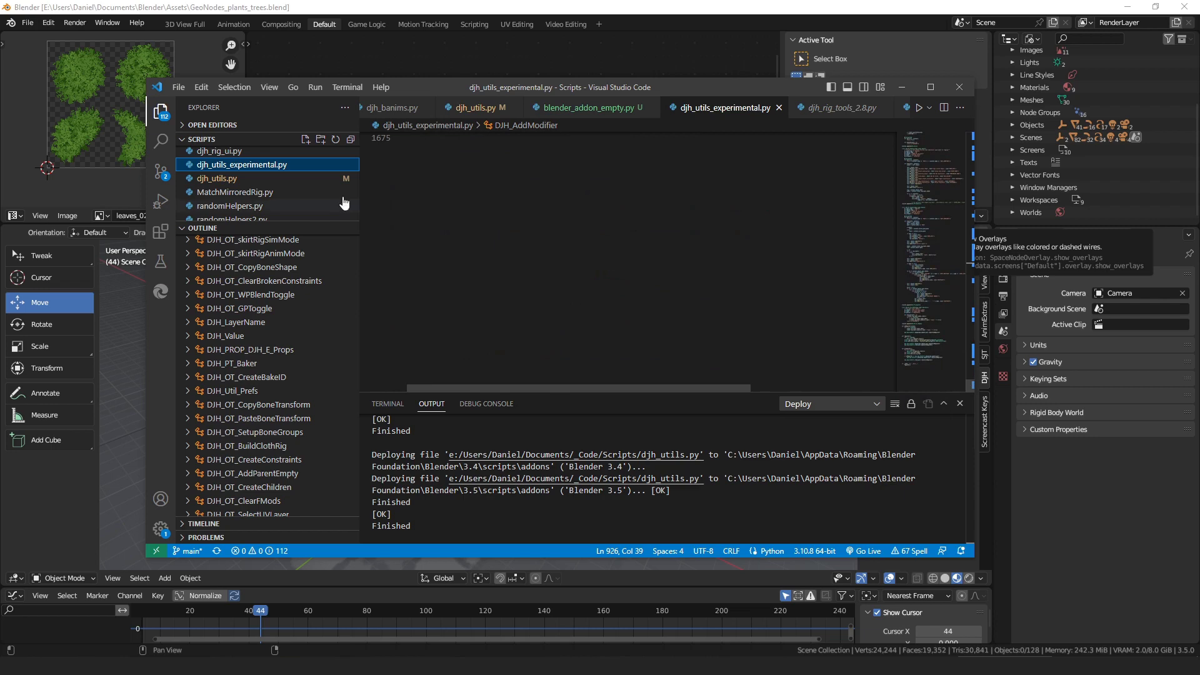
{"action": "left_click", "coordinate": [273, 180]}
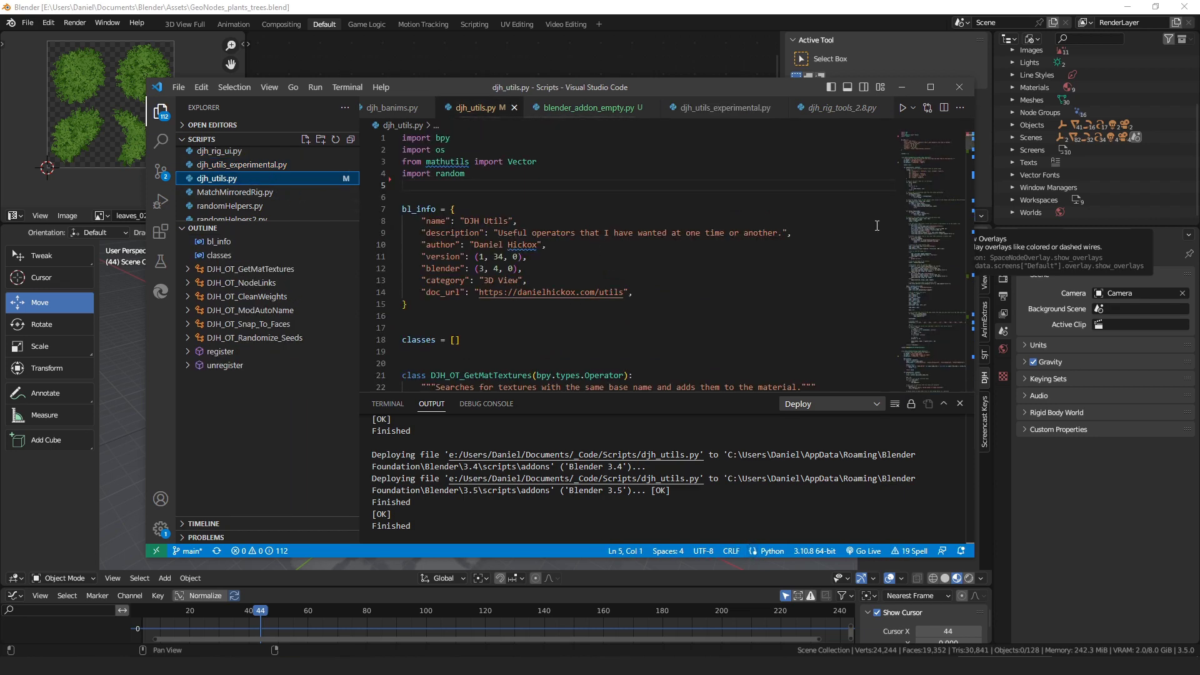
{"action": "scroll", "coordinate": [663, 256], "scroll_direction": "down", "scroll_amount": 10}
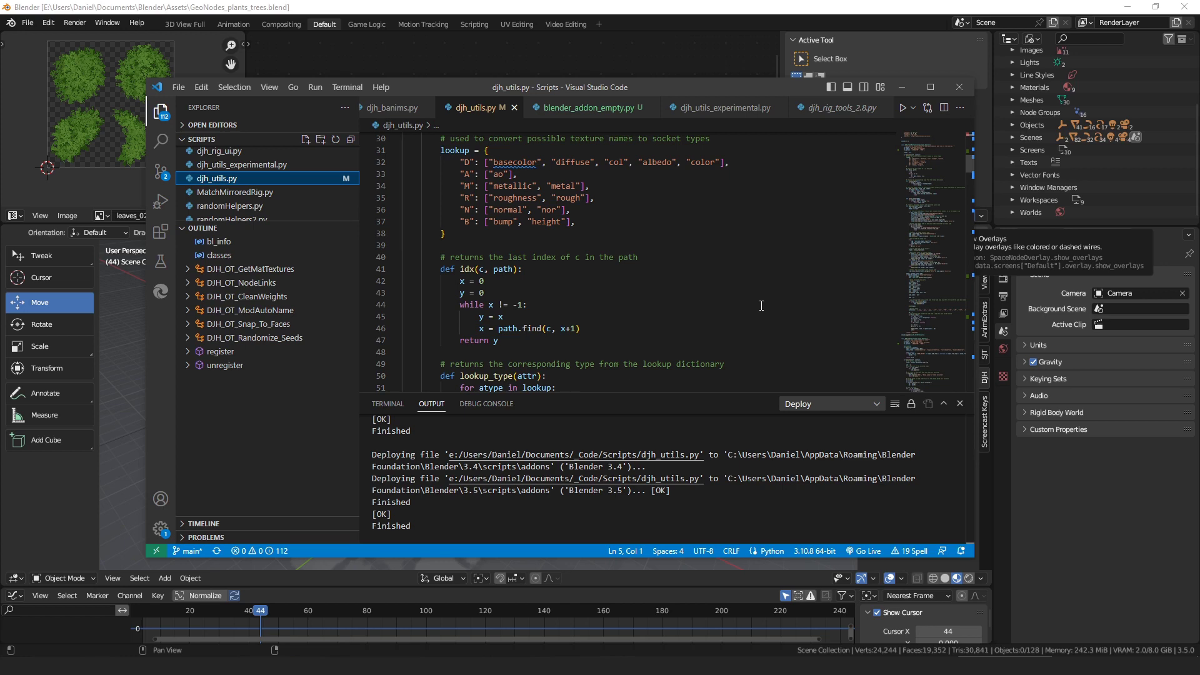
Step: Switch to Blender, run Randomize Seeds on the selected tree, and show its Tree Generator modifier settings
{"action": "left_click", "coordinate": [691, 10]}
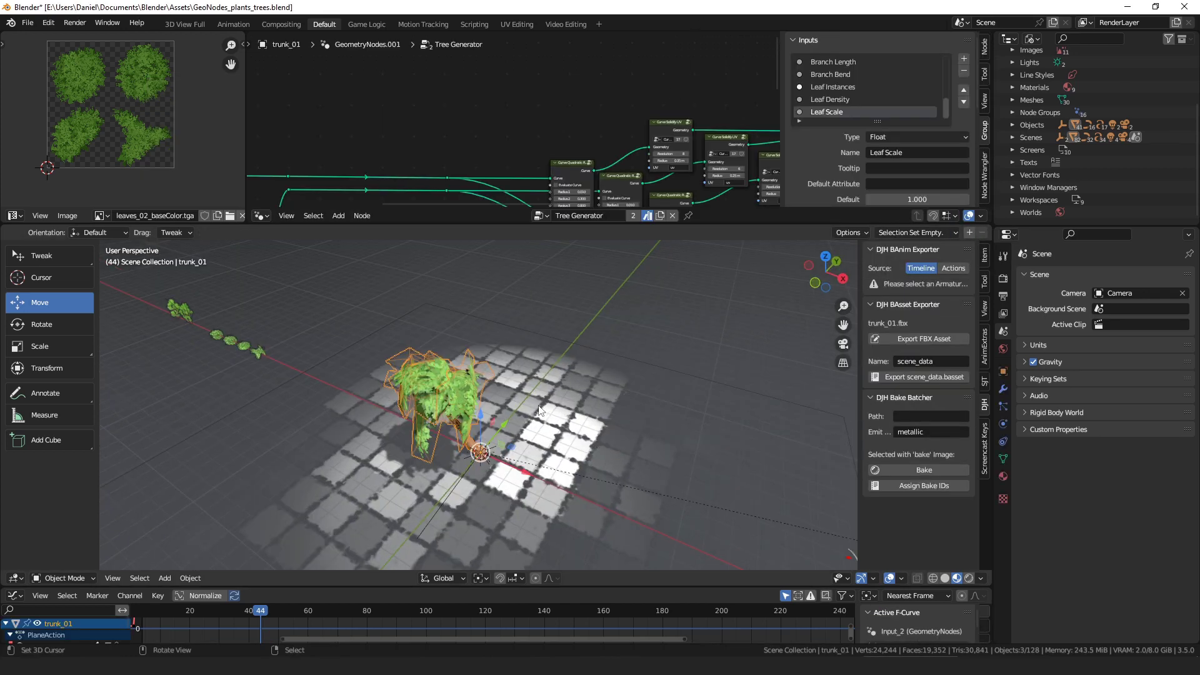
{"action": "middle_click_drag", "start_coordinate": [540, 410], "coordinate": [497, 389]}
{"action": "key", "text": "F3"}
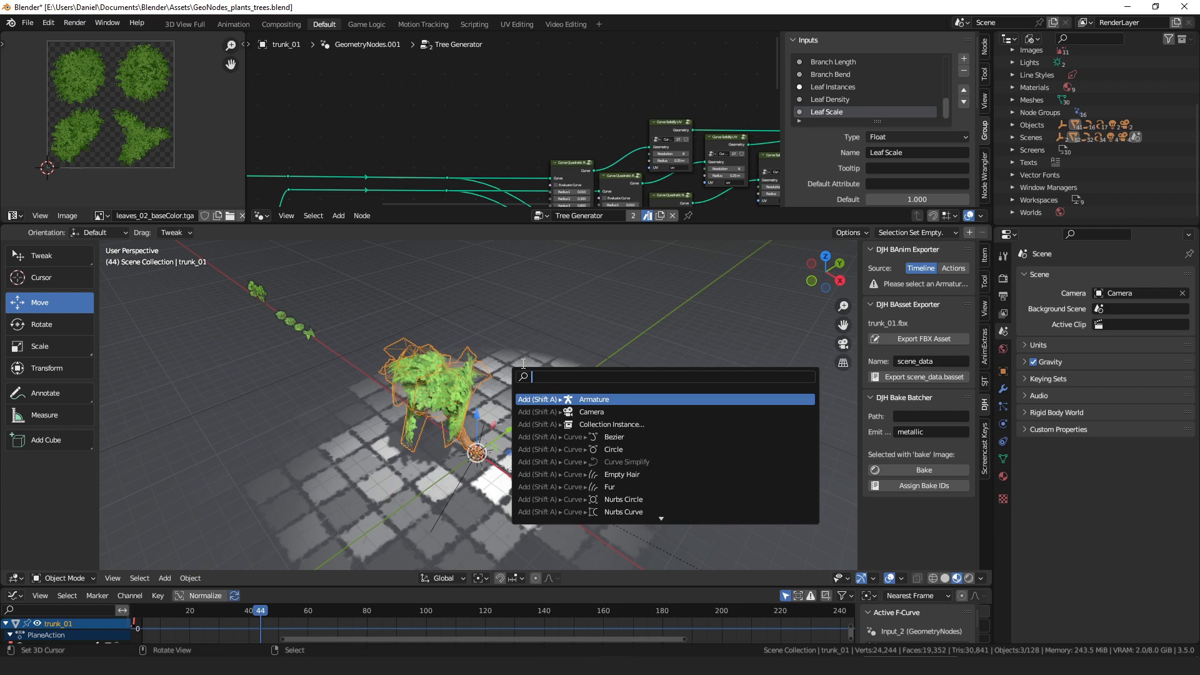
{"action": "type", "text": "rand"}
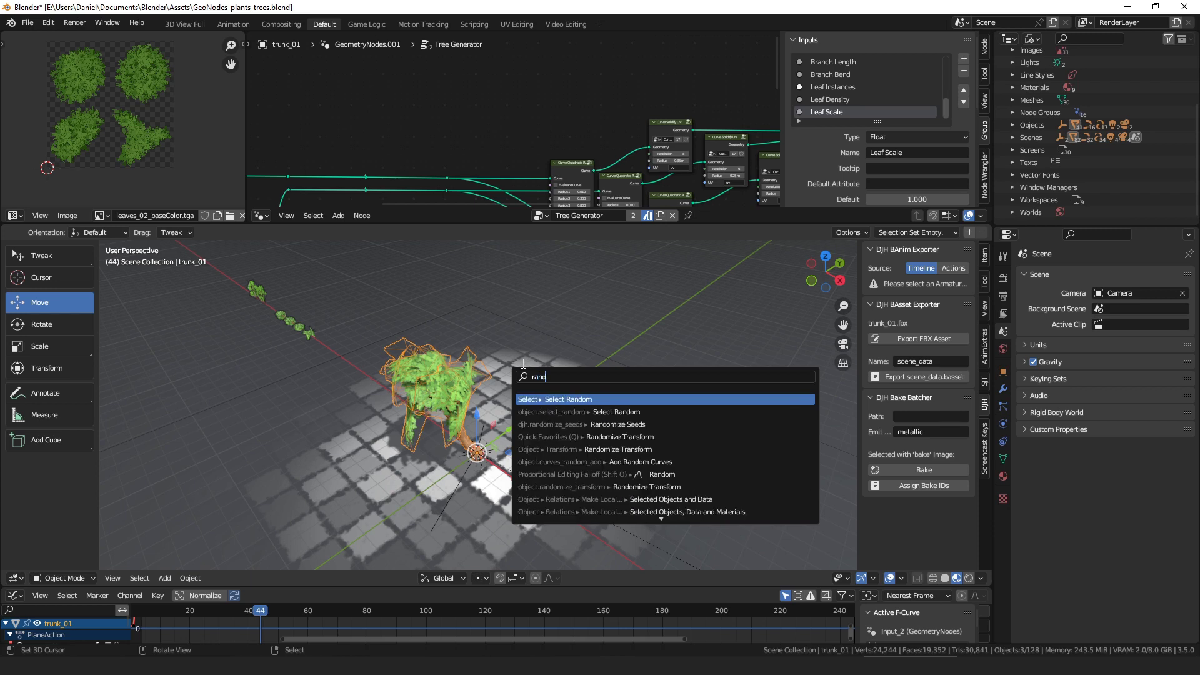
{"action": "key", "text": "Down"}
{"action": "key", "text": "Down"}
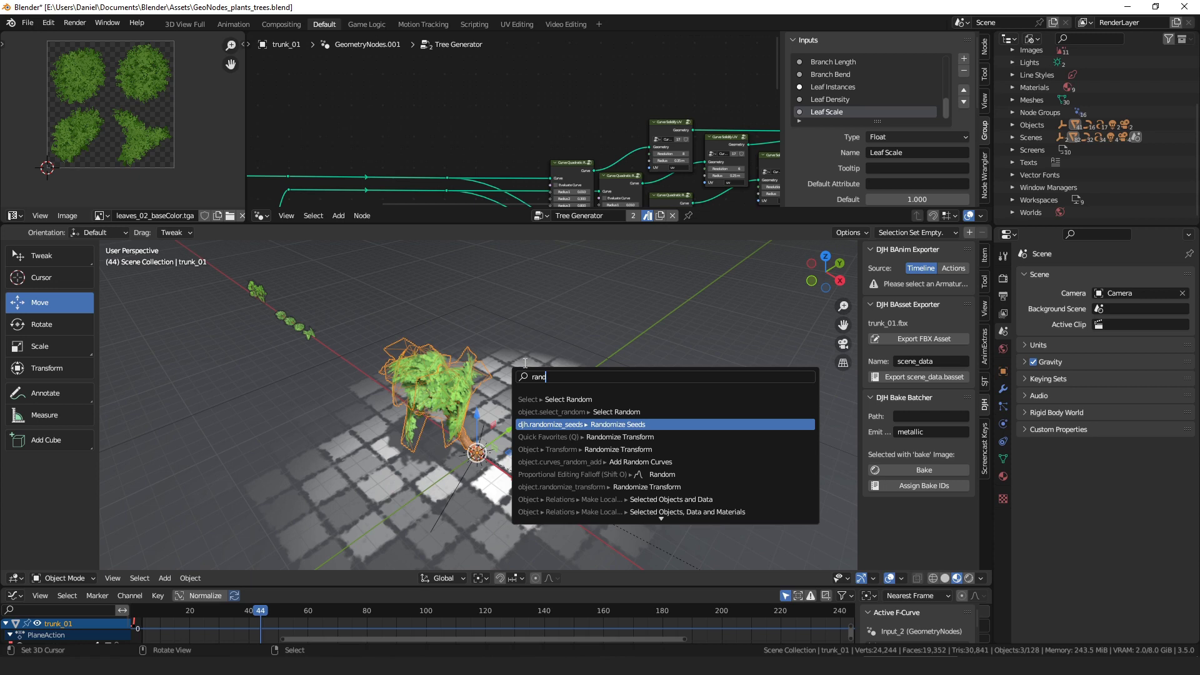
{"action": "key", "text": "Return"}
{"action": "middle_click_drag", "start_coordinate": [574, 389], "coordinate": [538, 370]}
{"action": "left_click", "coordinate": [1003, 389]}
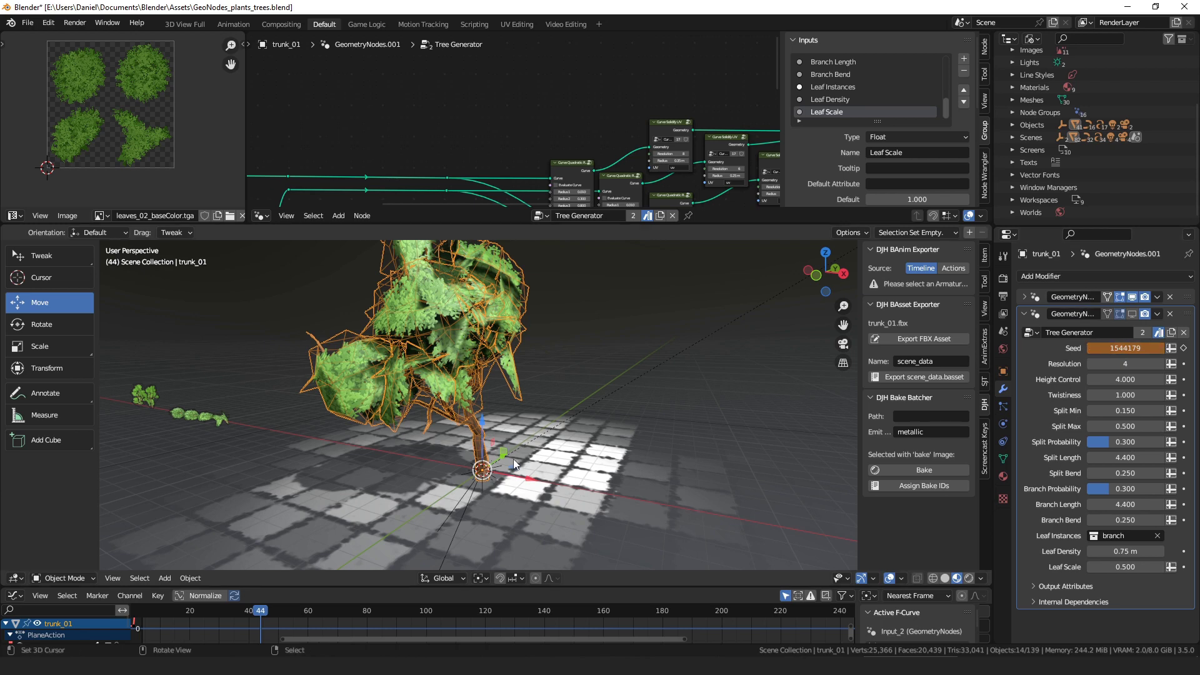
Step: Duplicate the tree about 6.3 m along X and 3.7 m along Y, and run Randomize Seeds on both trees
{"action": "key", "text": "shift+d"}
{"action": "left_click", "coordinate": [636, 436]}
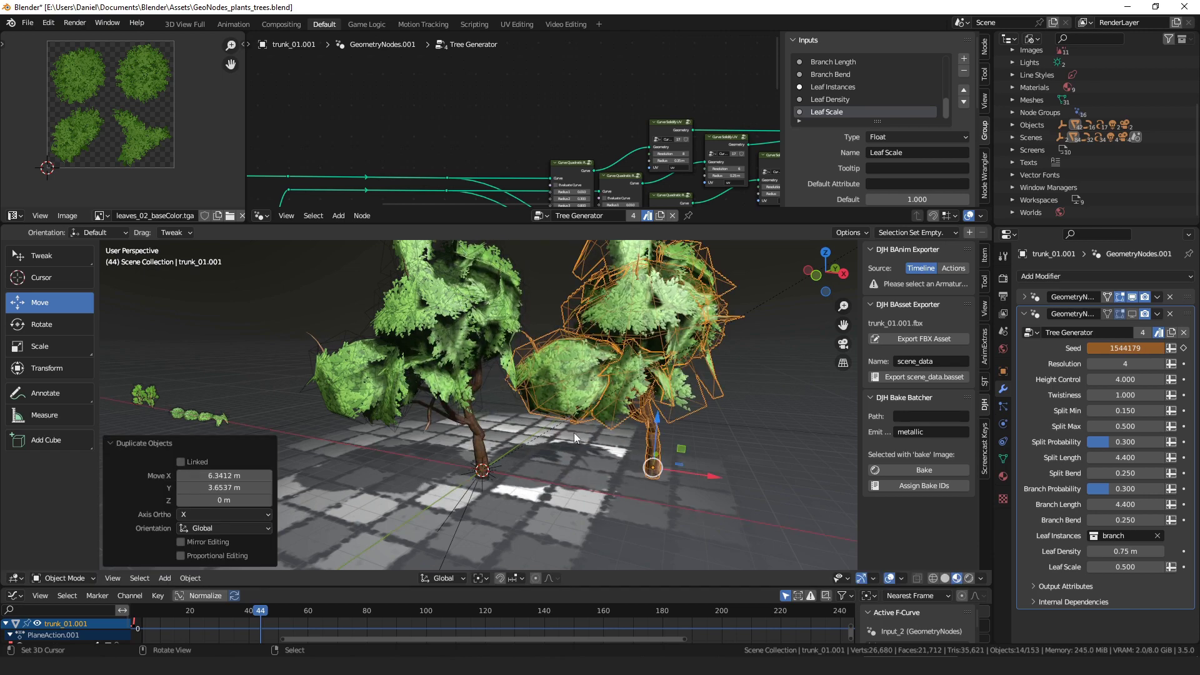
{"action": "right_click", "coordinate": [493, 365], "text": "shift"}
{"action": "key", "text": "F3"}
{"action": "left_click", "coordinate": [768, 414]}
{"action": "key", "text": "F3"}
{"action": "left_click", "coordinate": [809, 438]}
Step: Select the two trees alternately to compare their shapes and Tree Generator seed values
{"action": "middle_click_drag", "start_coordinate": [687, 433], "coordinate": [655, 433]}
{"action": "scroll", "coordinate": [654, 436], "scroll_direction": "down", "scroll_amount": 2}
{"action": "right_click", "coordinate": [584, 341]}
{"action": "right_click", "coordinate": [463, 323]}
{"action": "right_click", "coordinate": [613, 328]}
{"action": "right_click", "coordinate": [454, 320]}
Step: Delete the duplicated tree
{"action": "right_click", "coordinate": [614, 325]}
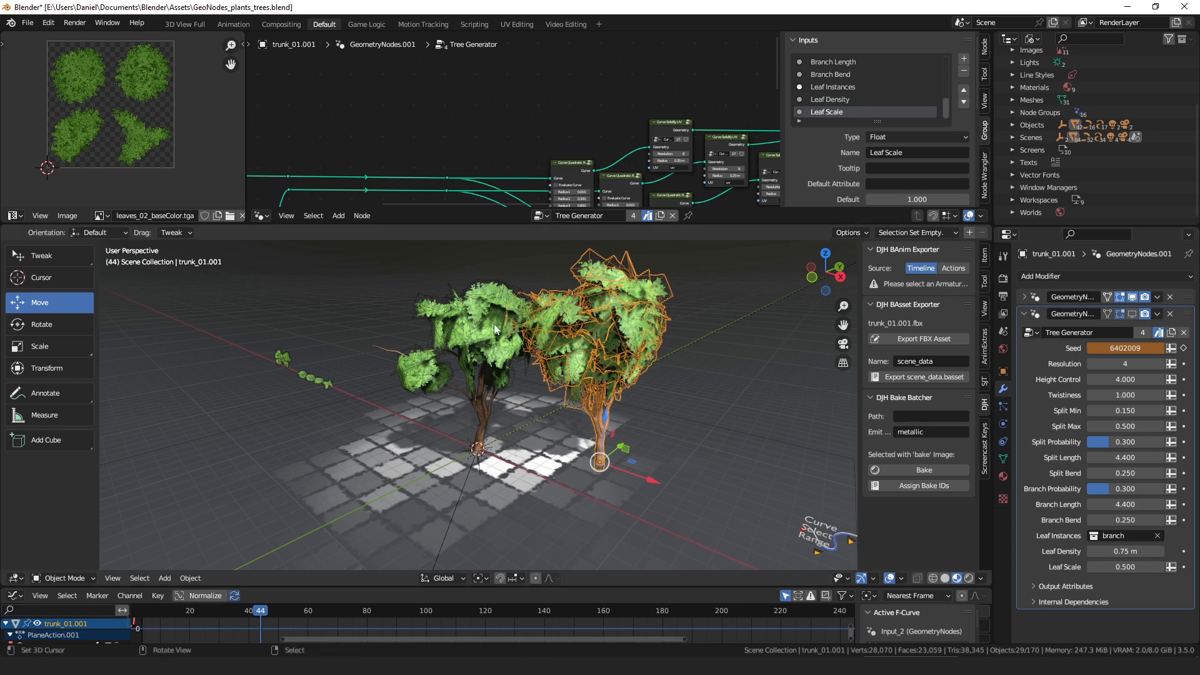
{"action": "key", "text": "x"}
{"action": "left_click", "coordinate": [617, 350]}
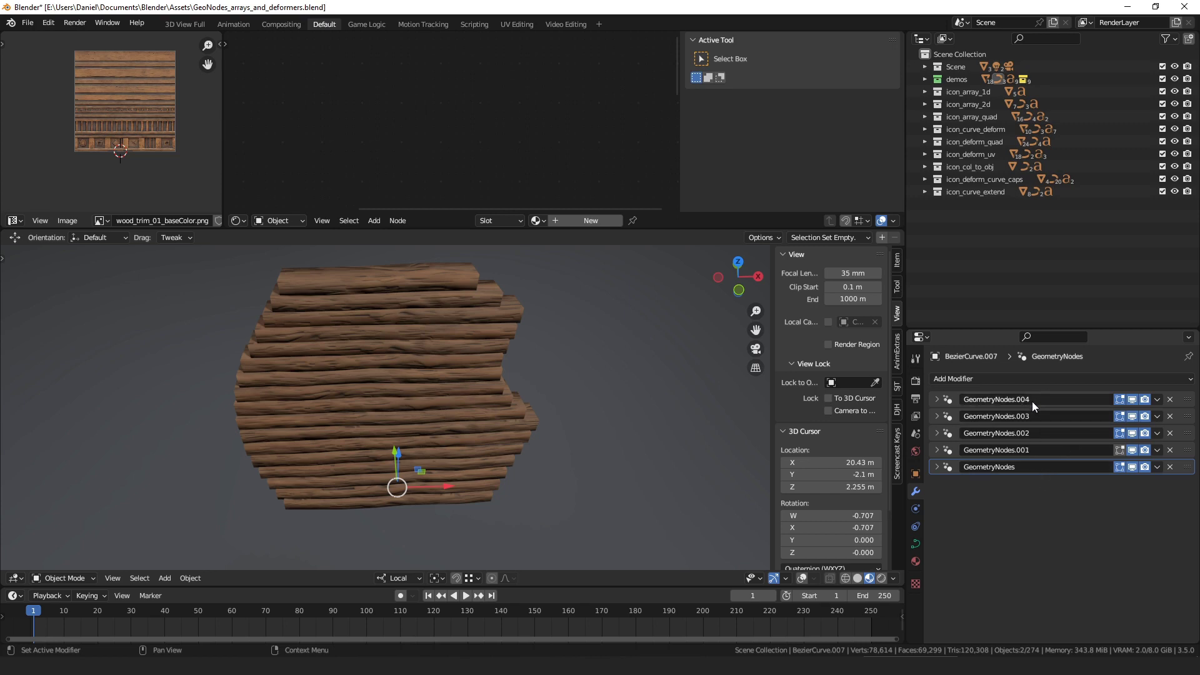
Step: Run Auto-Name Modifiers on the wooden plank curve to name its geometry nodes modifiers after their node groups
{"action": "left_click", "coordinate": [937, 467]}
{"action": "left_click", "coordinate": [939, 468]}
{"action": "key", "text": "F3"}
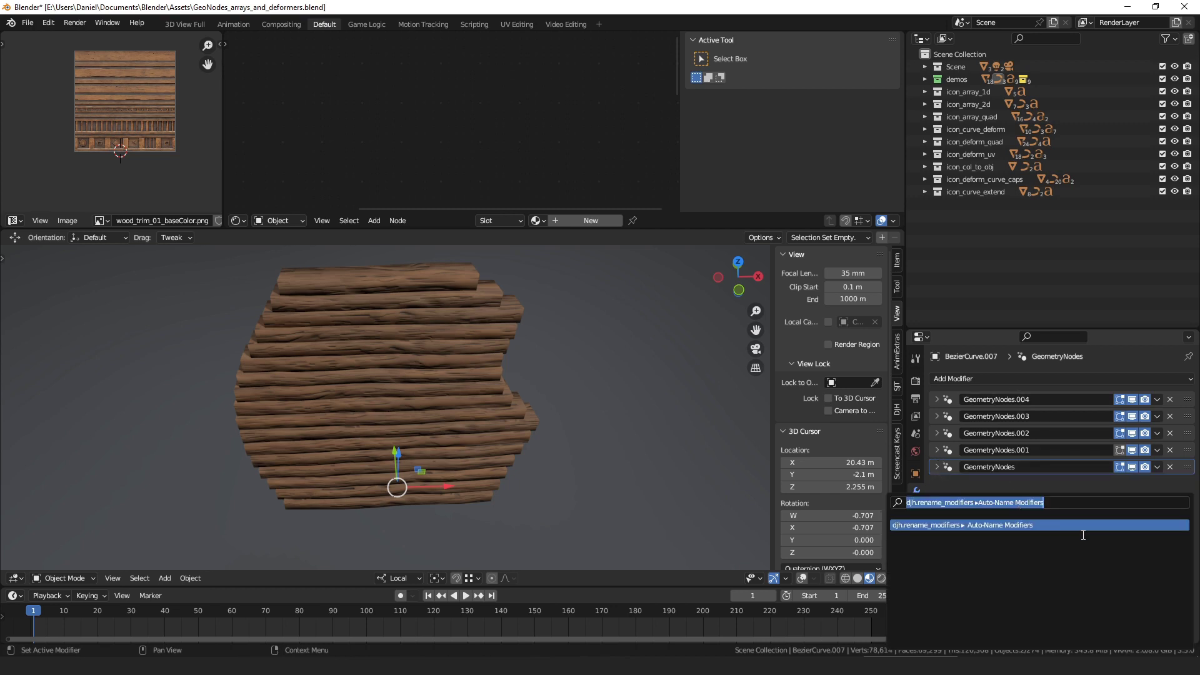
{"action": "key", "text": "Return"}
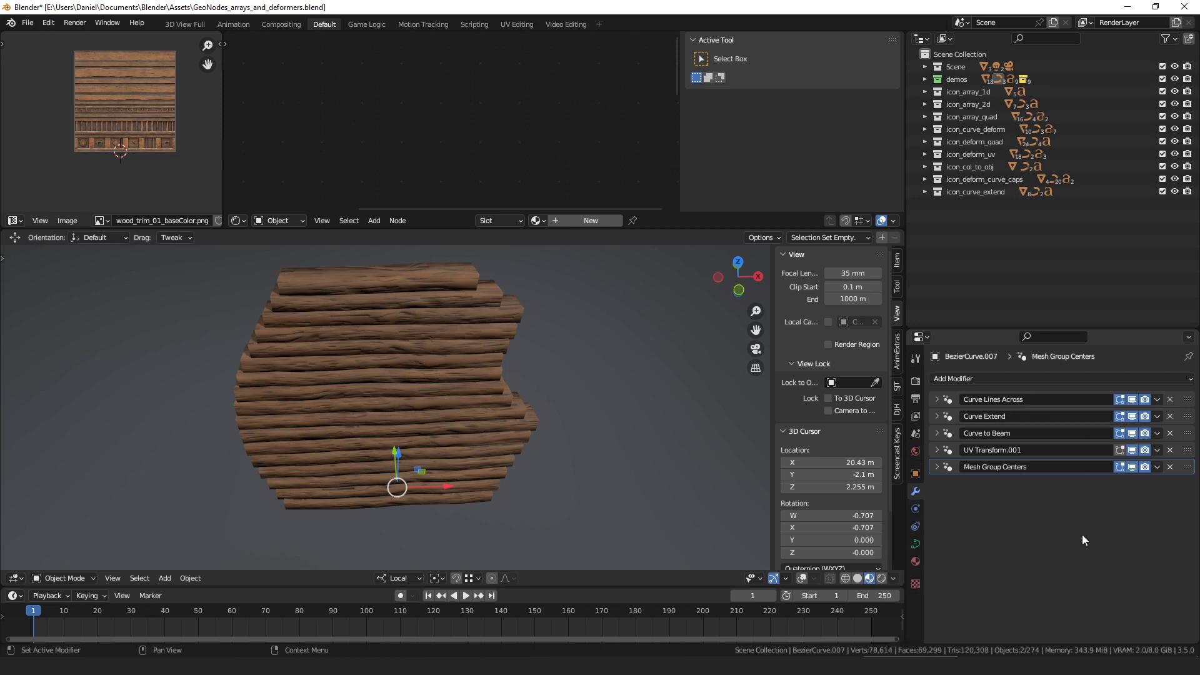
Step: Add an Array modifier and a Bevel modifier to the wooden plank curve, collapsing both modifier entries
{"action": "left_click", "coordinate": [935, 400]}
{"action": "left_click", "coordinate": [1011, 406]}
{"action": "left_click", "coordinate": [950, 379]}
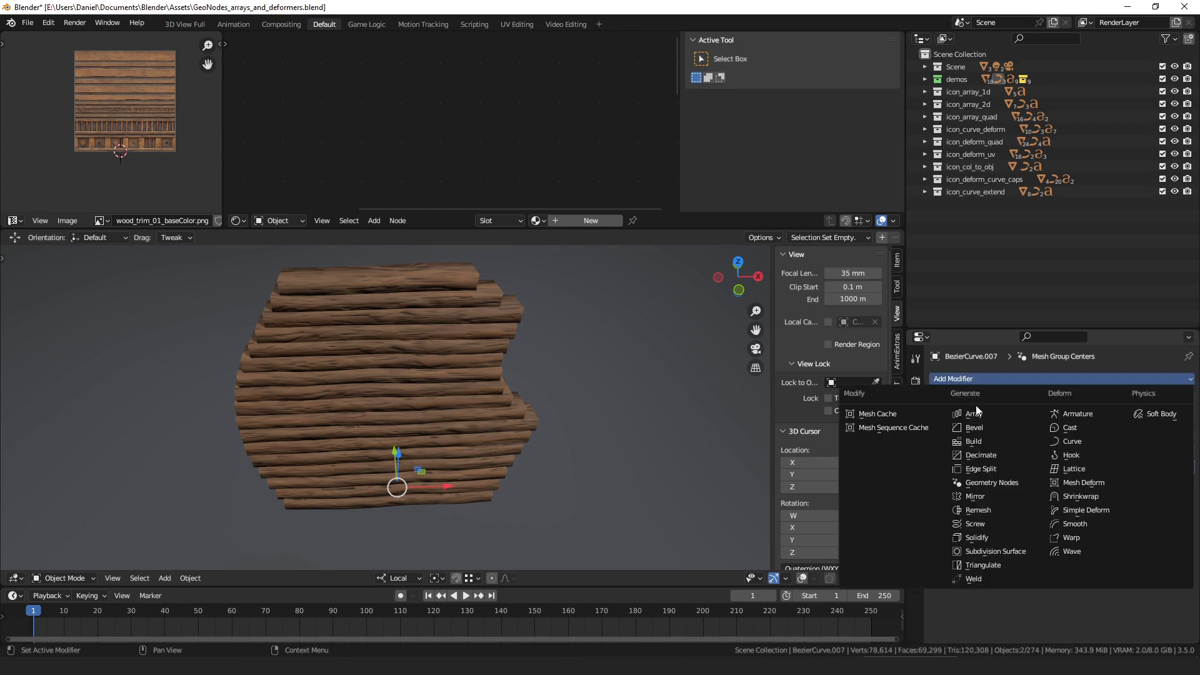
{"action": "left_click", "coordinate": [968, 407]}
{"action": "left_click", "coordinate": [948, 487]}
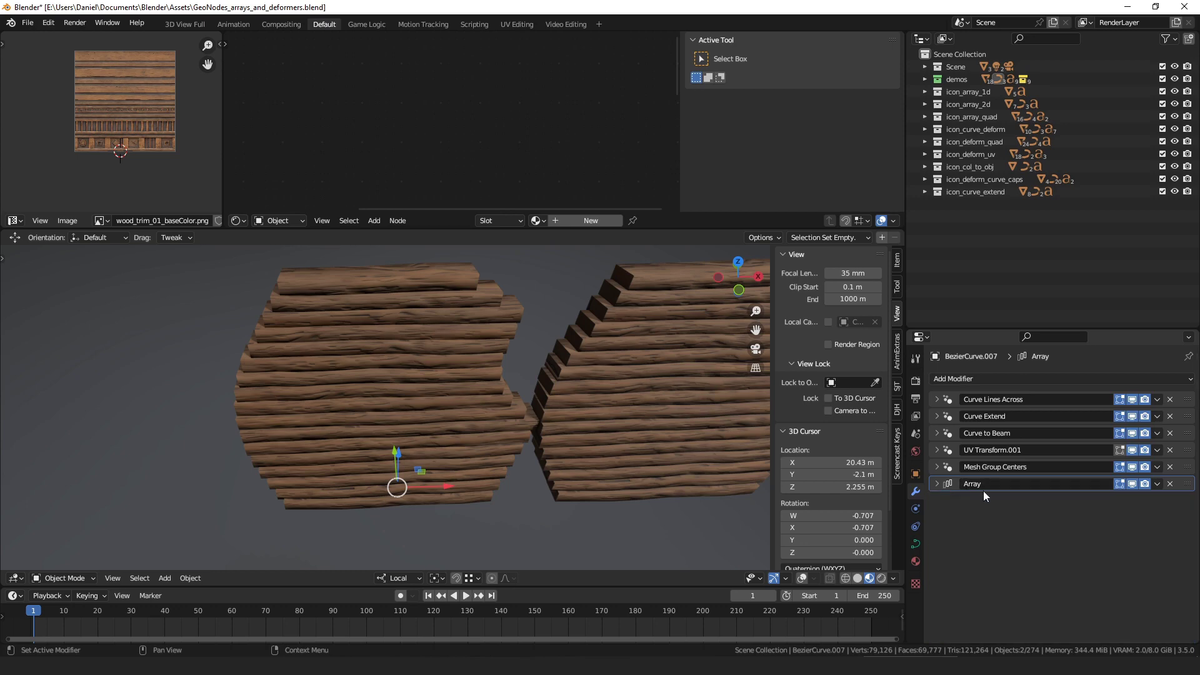
{"action": "left_click", "coordinate": [989, 380]}
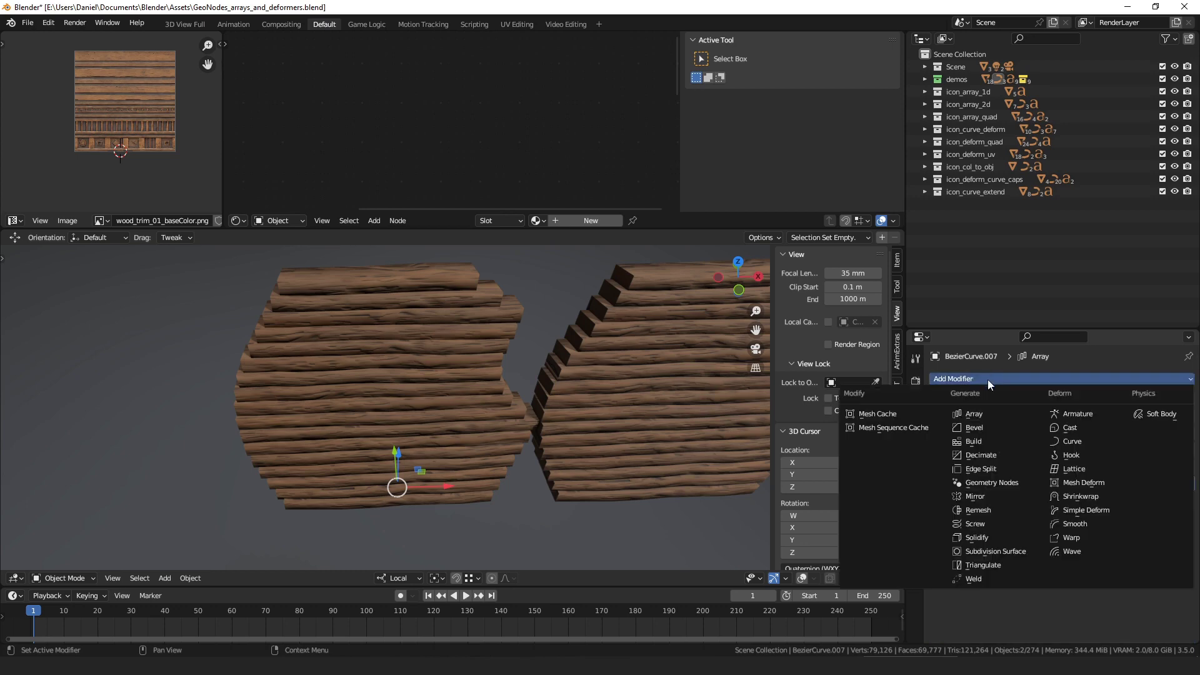
{"action": "left_click", "coordinate": [992, 429]}
{"action": "left_click", "coordinate": [936, 501]}
Step: Rename the Bevel and Array modifiers to "a", and run Auto-Name Modifiers on the plank curve
{"action": "left_click", "coordinate": [1004, 501]}
{"action": "type", "text": "a"}
{"action": "key", "text": "Return"}
{"action": "left_click", "coordinate": [997, 485]}
{"action": "type", "text": "a"}
{"action": "key", "text": "Return"}
{"action": "key", "text": "F3"}
{"action": "key", "text": "Return"}
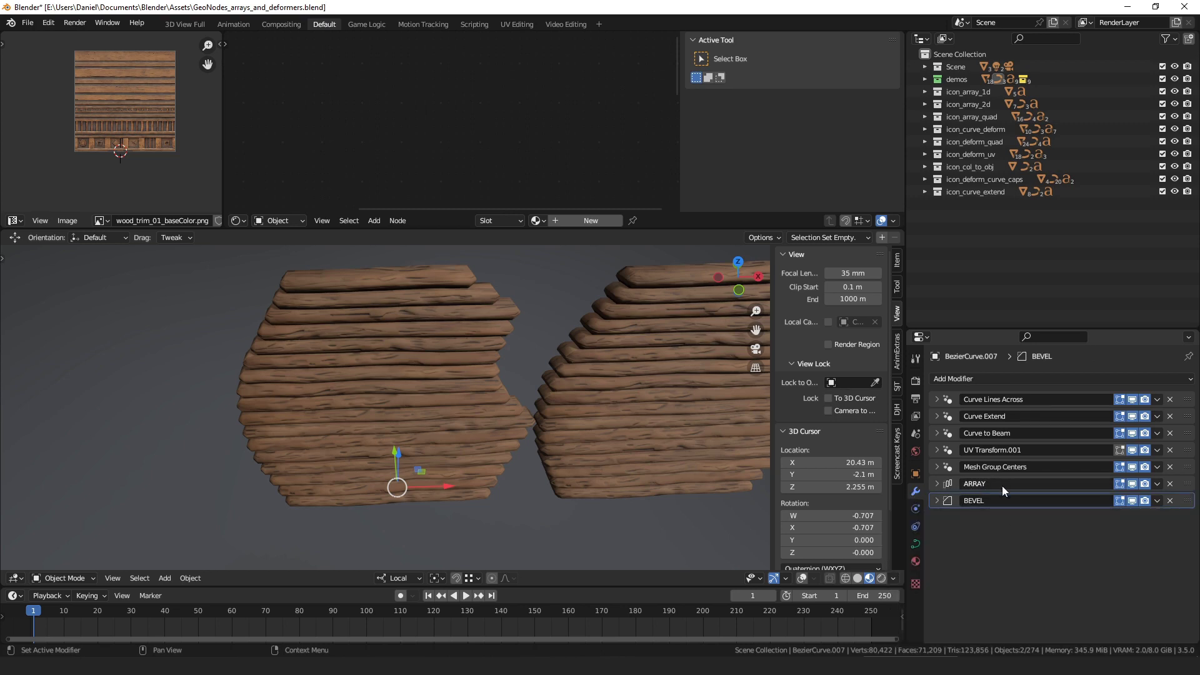
Step: Remove the Array and Bevel modifiers from the plank curve
{"action": "left_click", "coordinate": [936, 484]}
{"action": "left_click", "coordinate": [952, 483]}
{"action": "left_click", "coordinate": [1170, 483]}
{"action": "left_click", "coordinate": [1171, 484]}
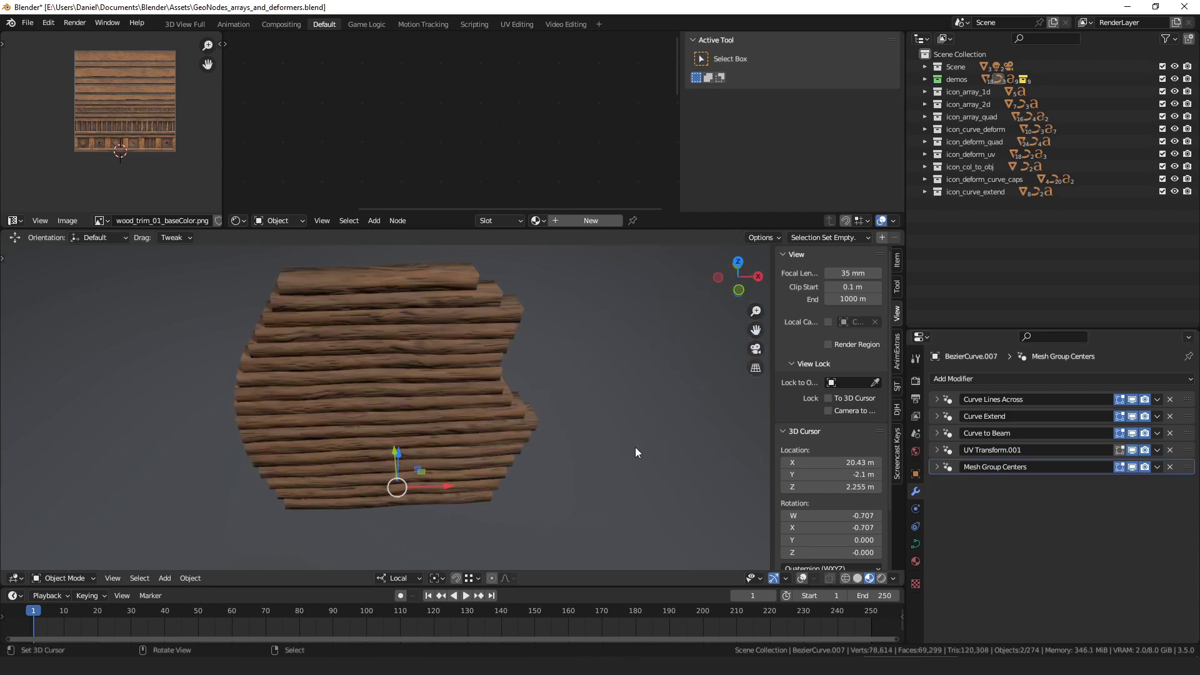
Step: Maximize the shader editor and load stone_bricks_07_baseColor.tga into the Image Texture node
{"action": "key", "text": "ctrl+space"}
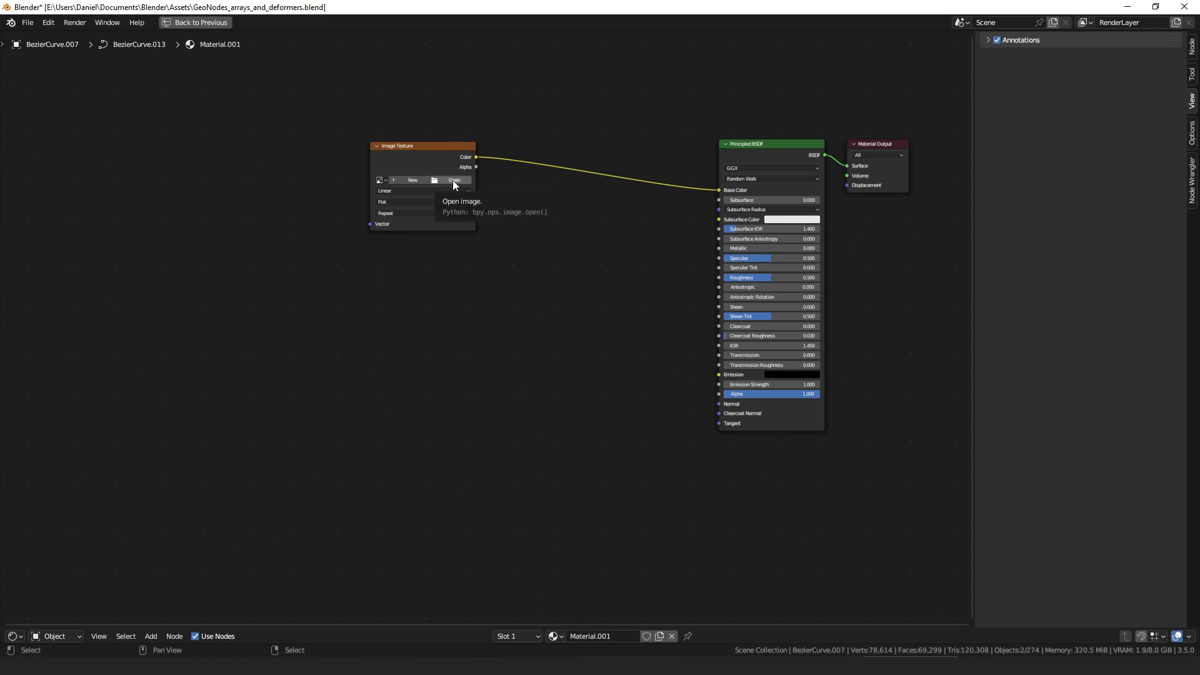
{"action": "left_click", "coordinate": [452, 180]}
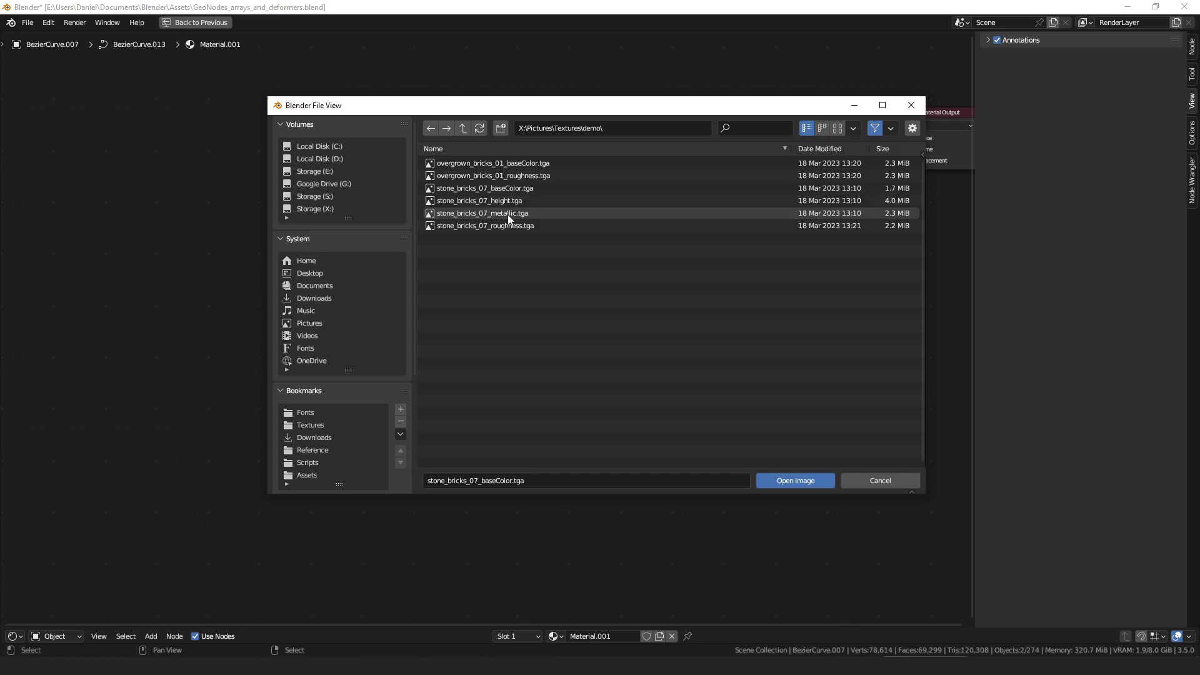
{"action": "key", "text": "Return"}
Step: Run Get Material Textures on the base color texture node to add the matching height, metallic and roughness maps
{"action": "left_click_drag", "start_coordinate": [453, 148], "coordinate": [441, 149]}
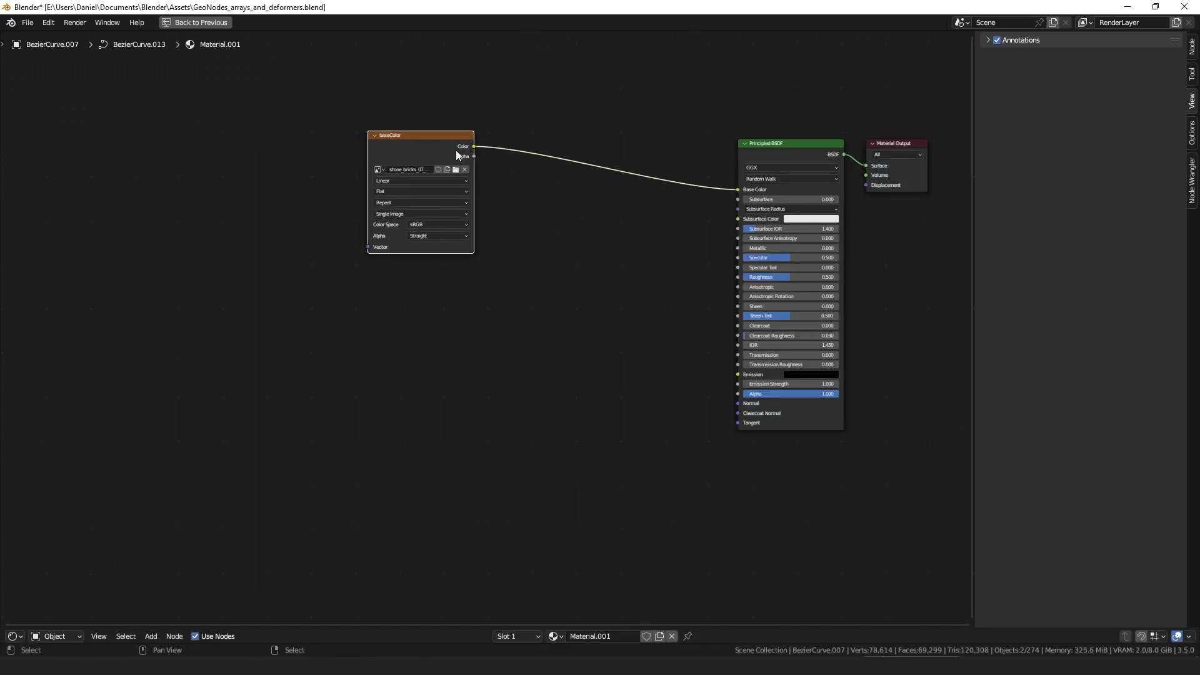
{"action": "key", "text": "F3"}
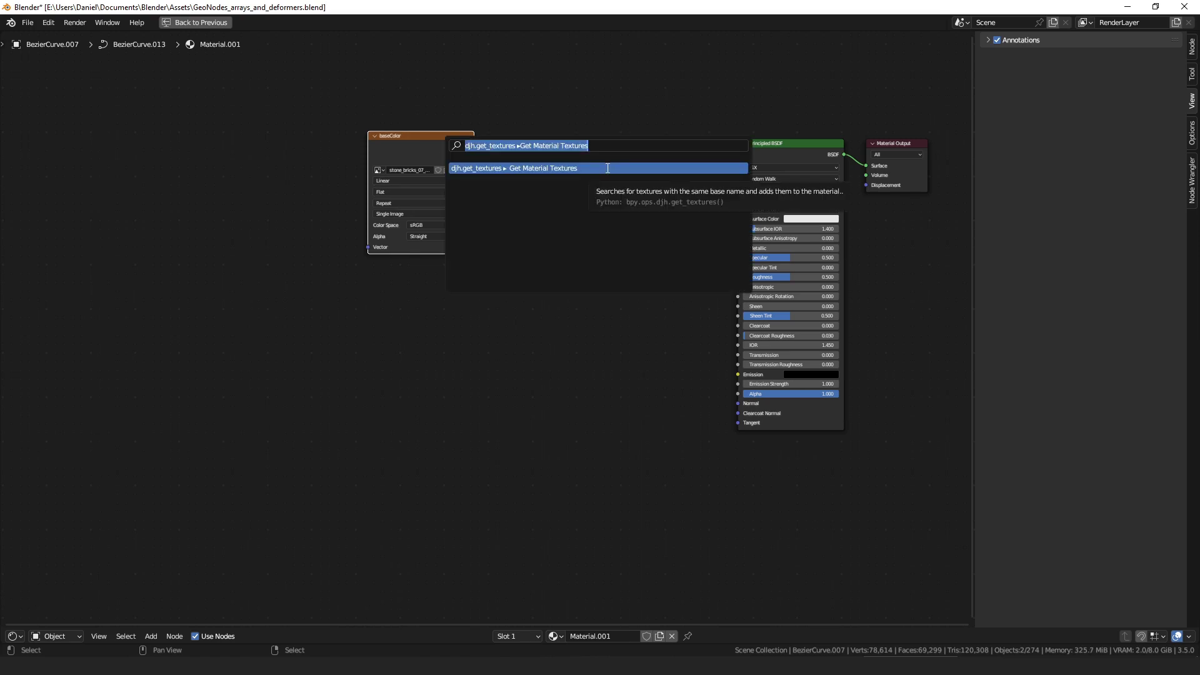
{"action": "left_click", "coordinate": [608, 168]}
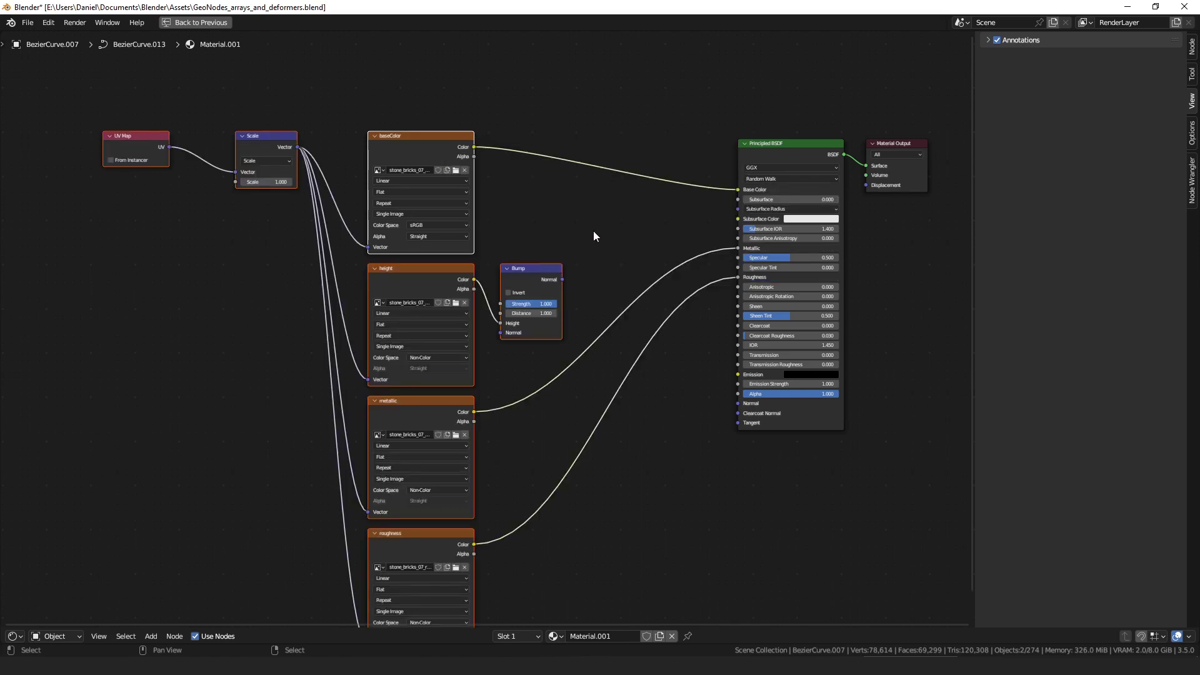
{"action": "scroll", "coordinate": [575, 156], "scroll_direction": "down", "scroll_amount": 3, "text": "shift"}
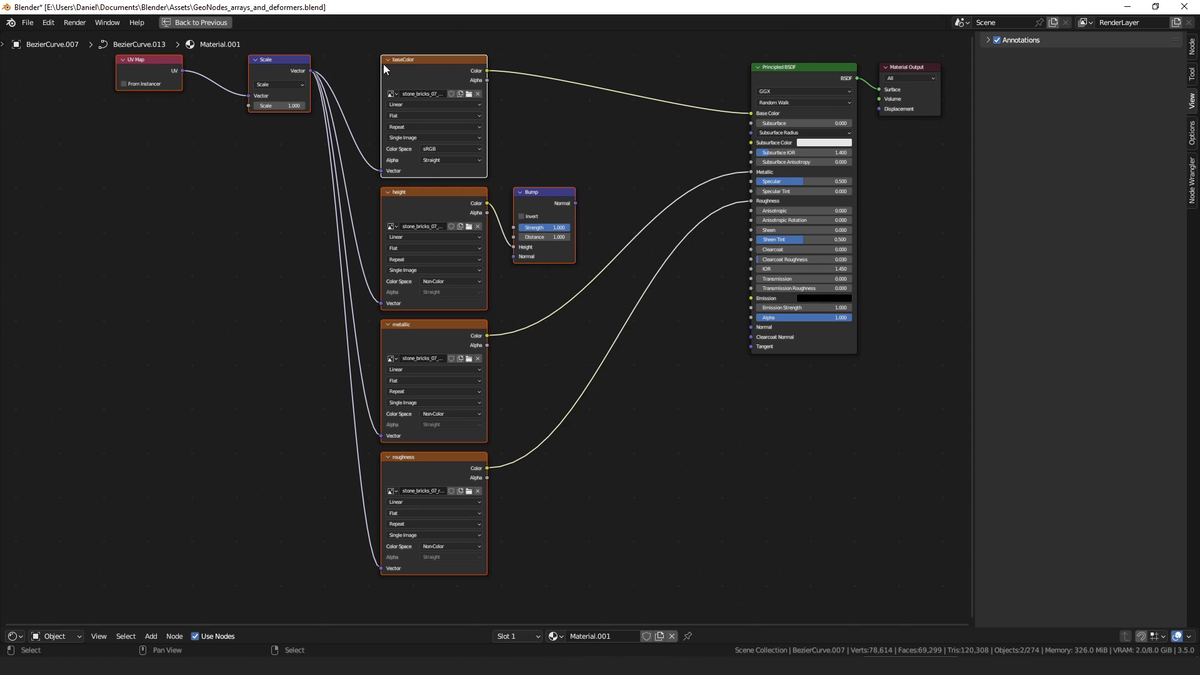
{"action": "middle_click_drag", "start_coordinate": [564, 261], "coordinate": [537, 265]}
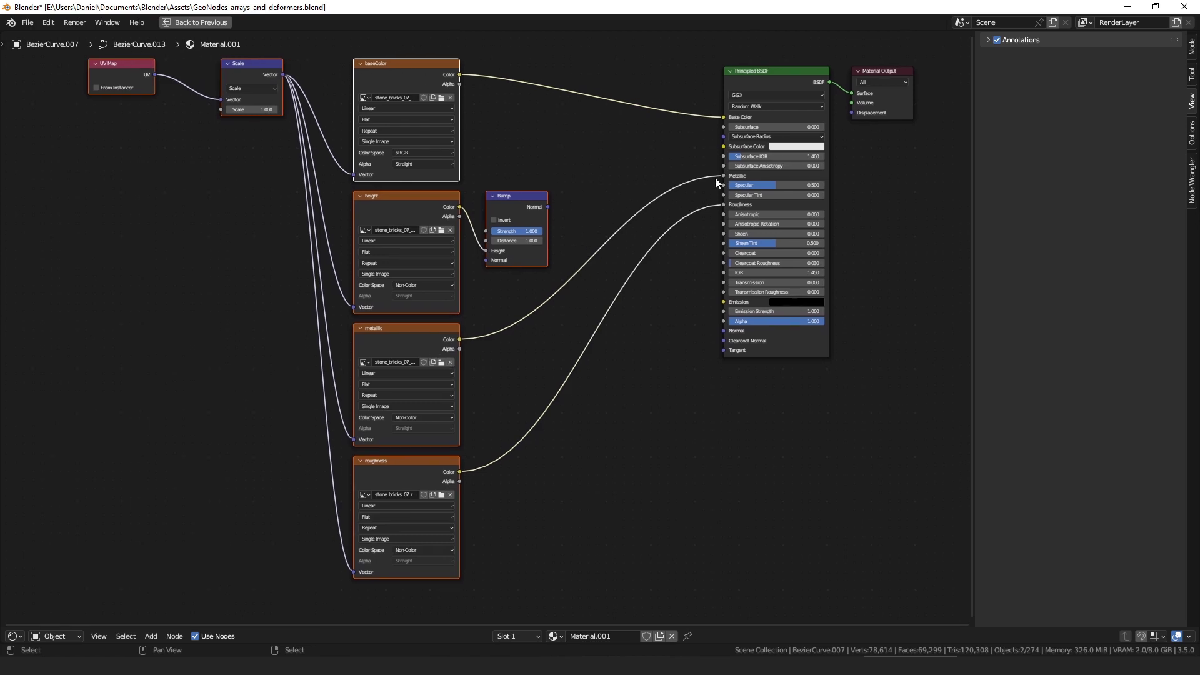
{"action": "left_click", "coordinate": [624, 331]}
Step: Connect the Bump node's Normal output to the Principled BSDF's Normal input
{"action": "scroll", "coordinate": [540, 295], "scroll_direction": "down", "scroll_amount": 2, "text": "shift"}
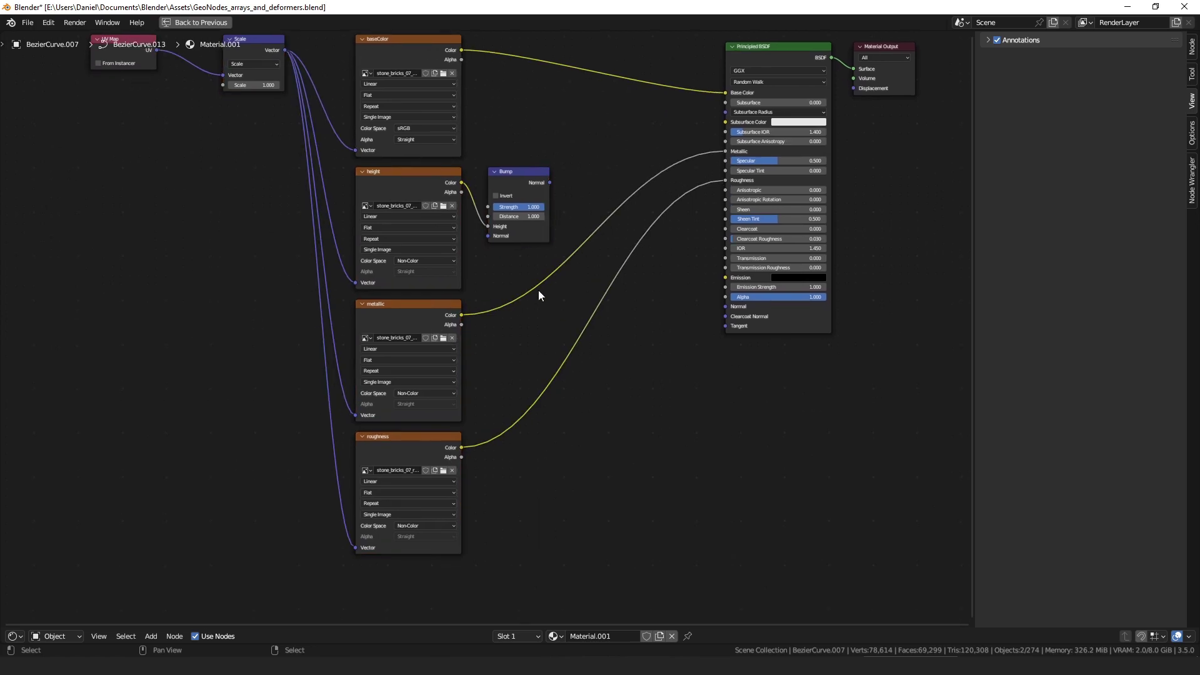
{"action": "middle_click_drag", "start_coordinate": [481, 494], "coordinate": [488, 421]}
{"action": "middle_click_drag", "start_coordinate": [585, 180], "coordinate": [545, 238]}
{"action": "left_click", "coordinate": [374, 170]}
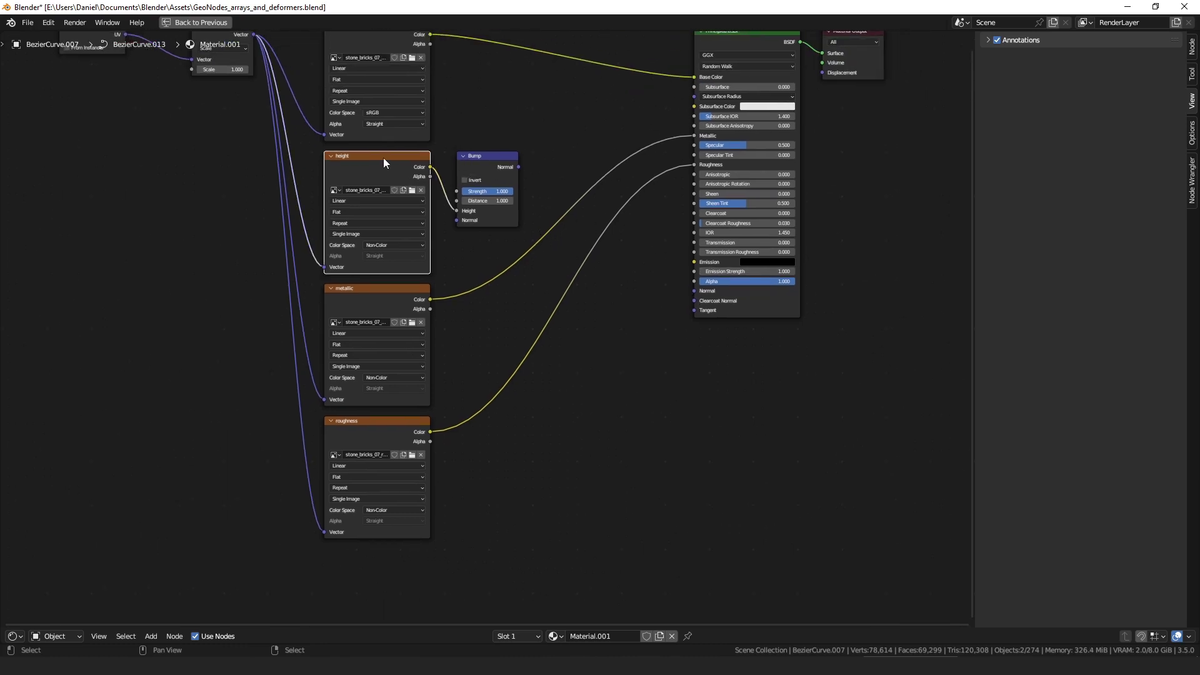
{"action": "left_click_drag", "start_coordinate": [494, 169], "coordinate": [697, 294]}
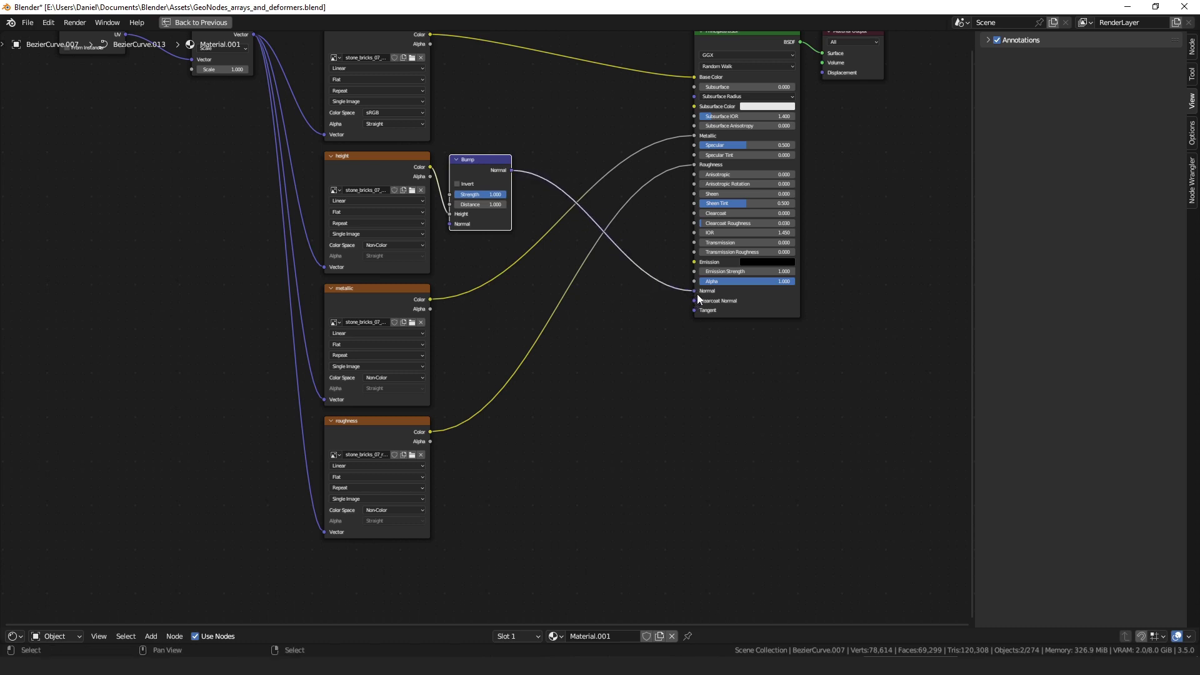
{"action": "left_click", "coordinate": [678, 338]}
Step: Nudge the UV Map and Scale nodes, try other values on the Scale node, and set its scale to 1
{"action": "middle_click_drag", "start_coordinate": [673, 328], "coordinate": [698, 374]}
{"action": "left_click_drag", "start_coordinate": [334, 93], "coordinate": [322, 91]}
{"action": "left_click_drag", "start_coordinate": [214, 93], "coordinate": [224, 96]}
{"action": "left_click_drag", "start_coordinate": [306, 88], "coordinate": [292, 91]}
{"action": "left_click_drag", "start_coordinate": [306, 136], "coordinate": [375, 137]}
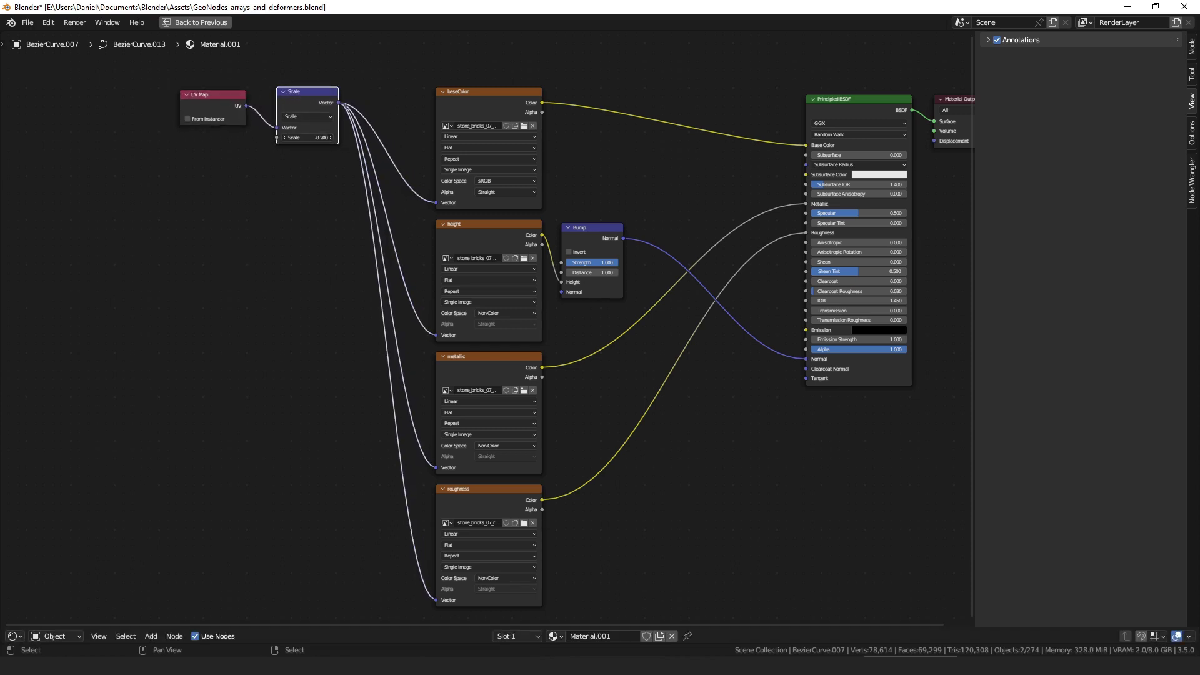
{"action": "left_click", "coordinate": [297, 208]}
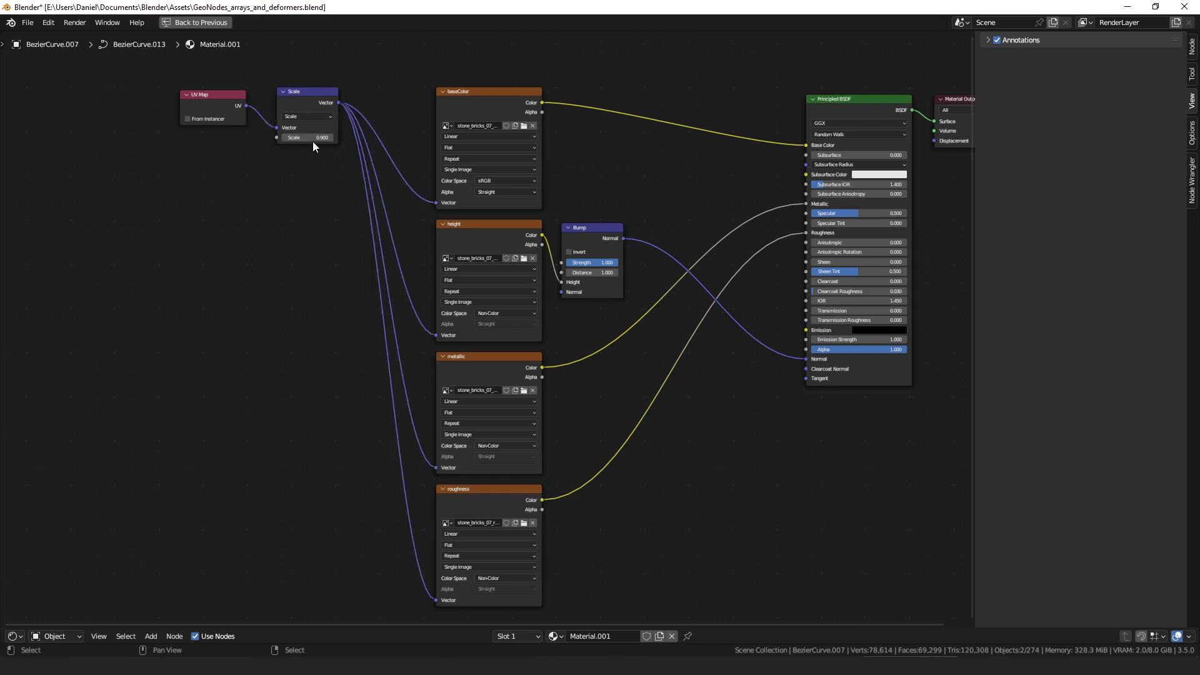
{"action": "type", "text": "1"}
{"action": "key", "text": "Return"}
Step: Move the baseColor texture node slightly upward in the node graph
{"action": "middle_click_drag", "start_coordinate": [666, 163], "coordinate": [485, 186]}
{"action": "middle_click_drag", "start_coordinate": [630, 298], "coordinate": [701, 284]}
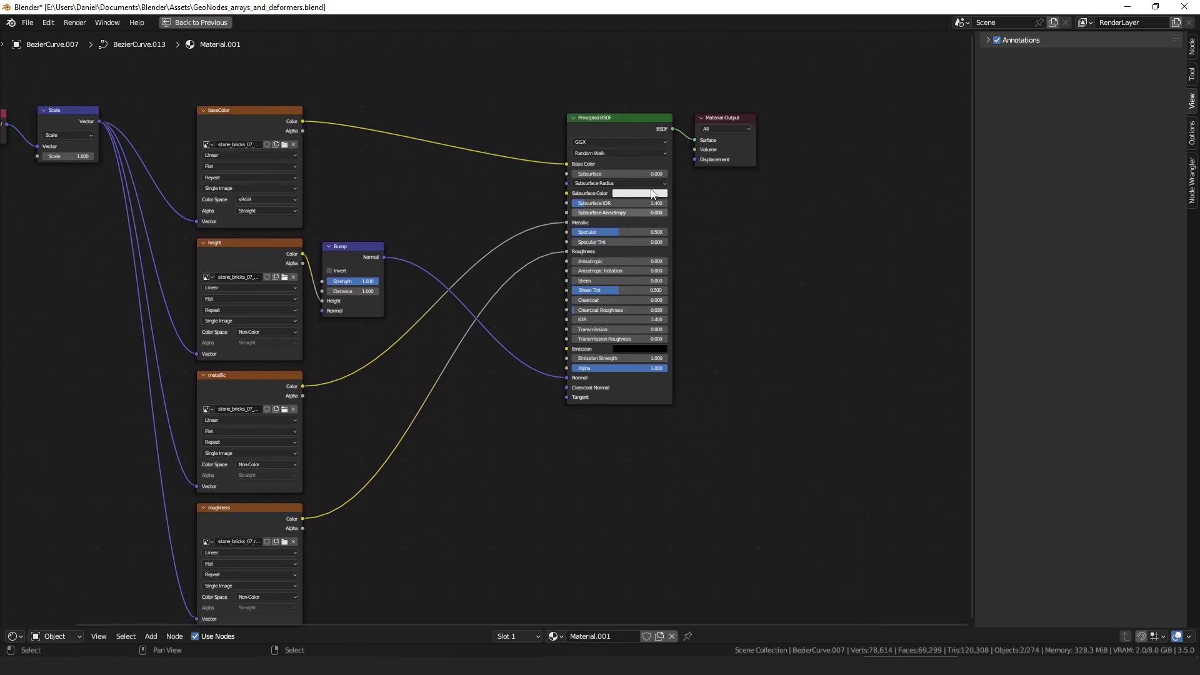
{"action": "middle_click_drag", "start_coordinate": [845, 260], "coordinate": [912, 239]}
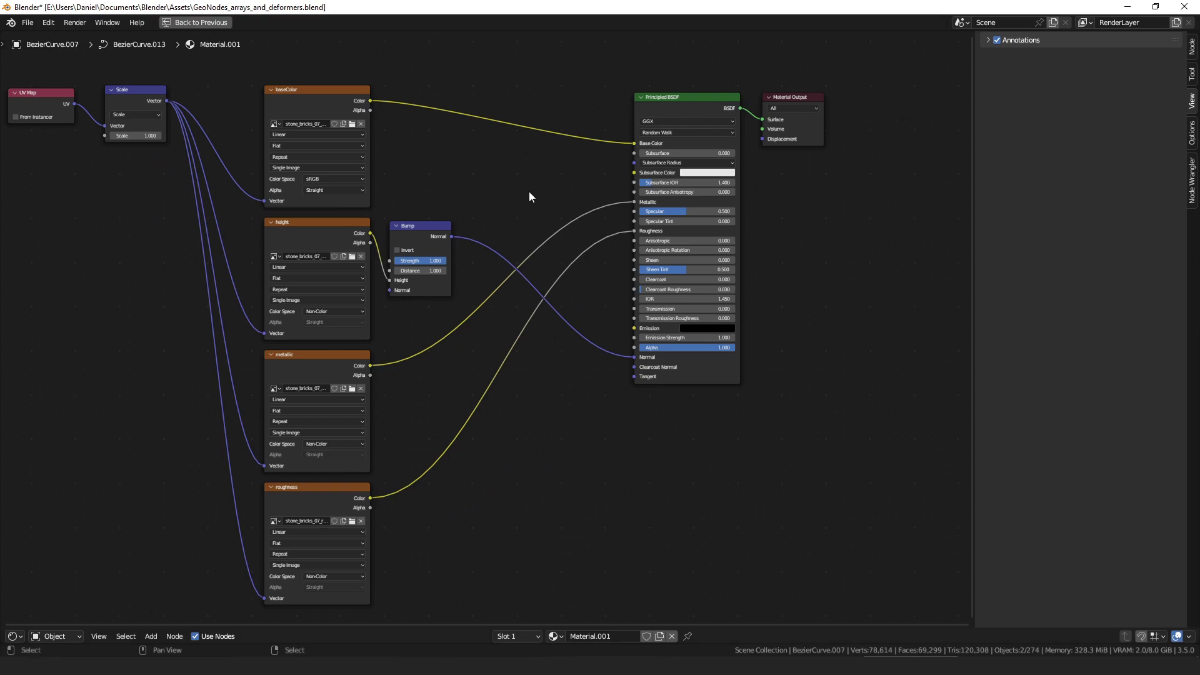
{"action": "left_click_drag", "start_coordinate": [323, 104], "coordinate": [324, 93]}
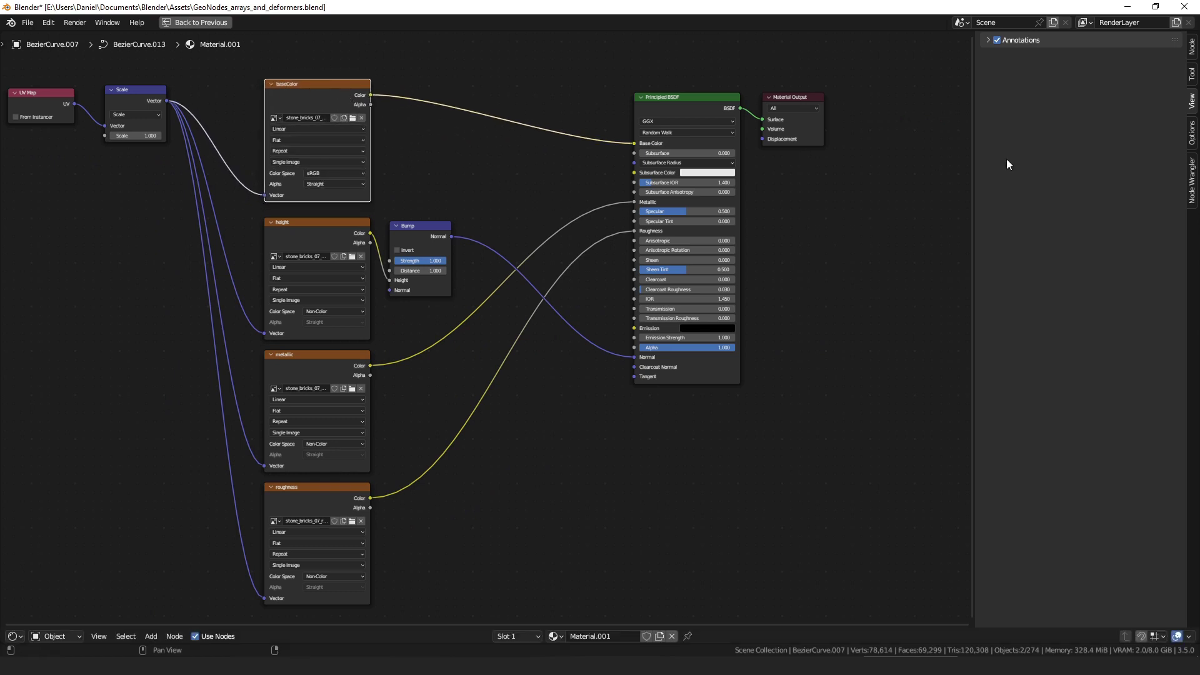
{"action": "middle_click_drag", "start_coordinate": [678, 155], "coordinate": [677, 164]}
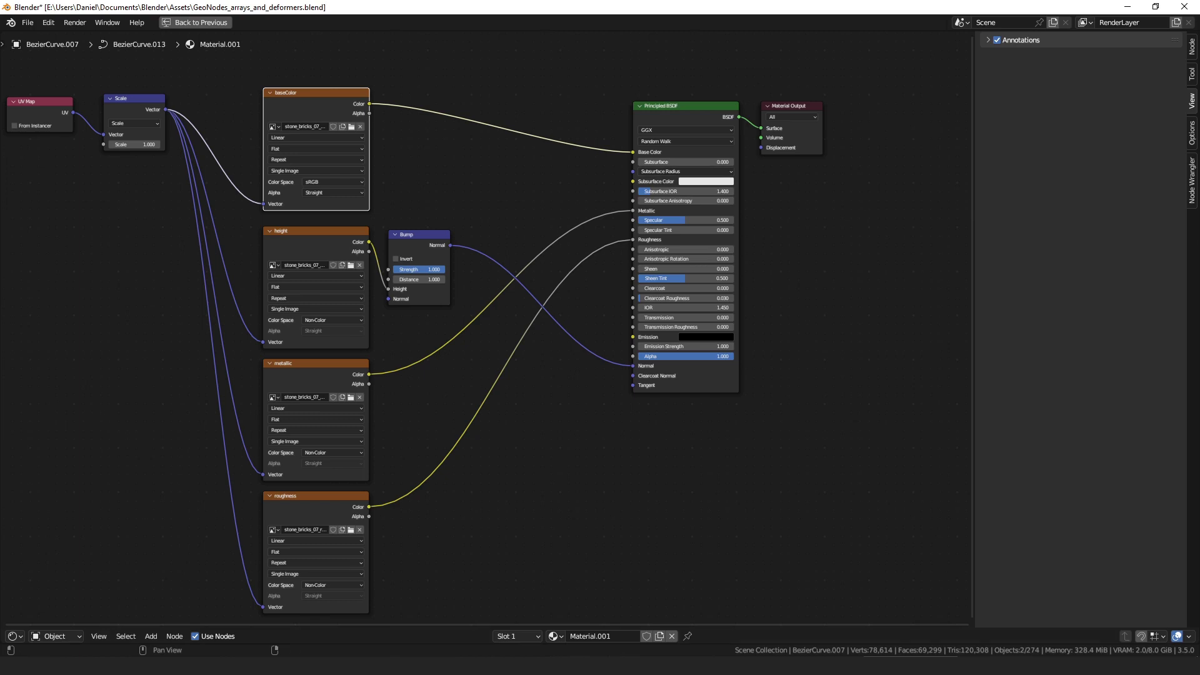
Step: Replace the Principled BSDF with the DJH_Shader_Base.002 group, linked between the baseColor texture and the Material Output's Surface
{"action": "left_click_drag", "start_coordinate": [907, 374], "coordinate": [565, 92]}
{"action": "left_click_drag", "start_coordinate": [654, 111], "coordinate": [650, 139]}
{"action": "key", "text": "x"}
{"action": "left_click_drag", "start_coordinate": [596, 89], "coordinate": [761, 128]}
{"action": "left_click_drag", "start_coordinate": [614, 107], "coordinate": [661, 135]}
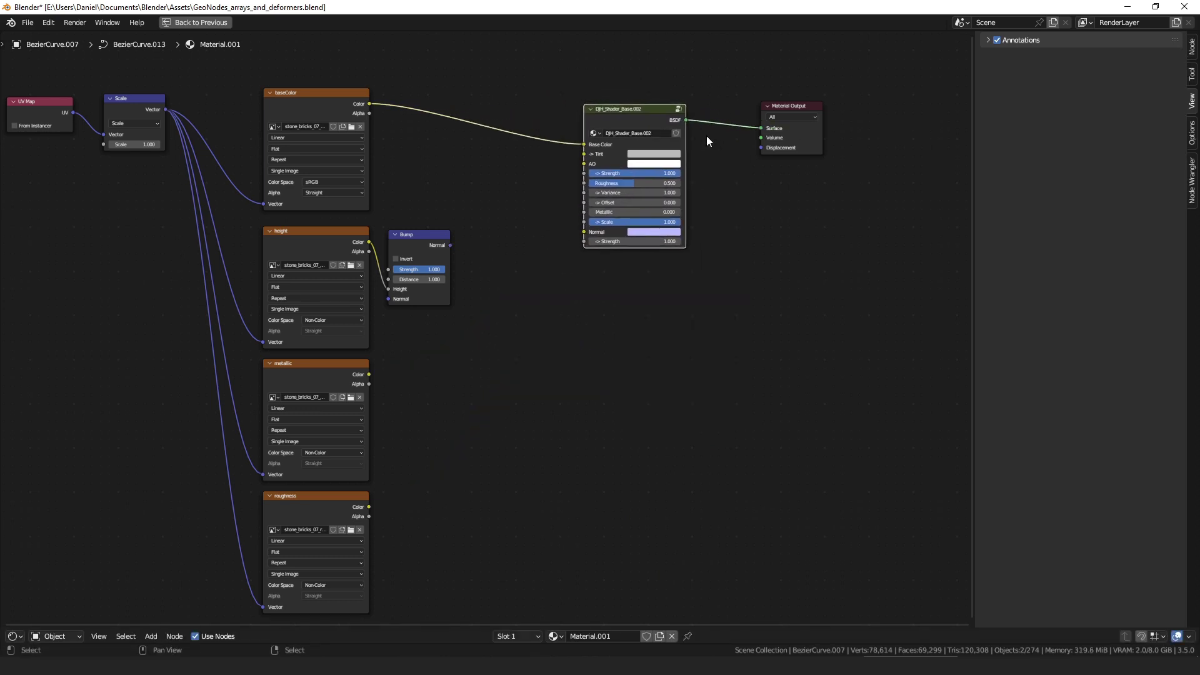
Step: Disconnect the baseColor texture from the shader group's Base Color and slightly reposition the shader group and Material Output nodes
{"action": "left_click_drag", "start_coordinate": [583, 144], "coordinate": [550, 143]}
{"action": "left_click_drag", "start_coordinate": [628, 118], "coordinate": [632, 124]}
{"action": "left_click_drag", "start_coordinate": [772, 122], "coordinate": [772, 128]}
{"action": "mouse_move", "coordinate": [635, 128]}
{"action": "left_mouse_down"}
{"action": "mouse_move", "coordinate": [690, 141]}
{"action": "mouse_move", "coordinate": [649, 127]}
{"action": "left_mouse_up"}
{"action": "left_click", "coordinate": [535, 122]}
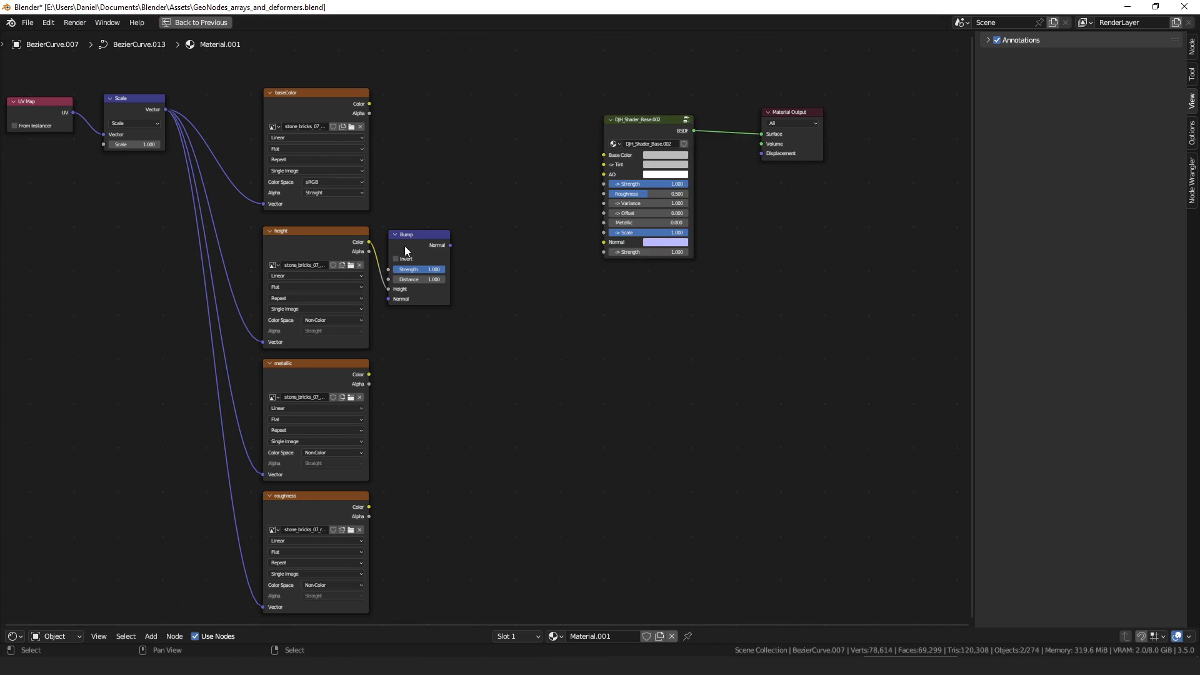
Step: Delete the height, metallic, roughness, Bump, UV Map and Scale nodes from the material graph
{"action": "scroll", "coordinate": [463, 276], "scroll_direction": "down", "scroll_amount": 2}
{"action": "middle_click_drag", "start_coordinate": [464, 276], "coordinate": [498, 248]}
{"action": "left_click_drag", "start_coordinate": [505, 232], "coordinate": [302, 445]}
{"action": "key", "text": "x"}
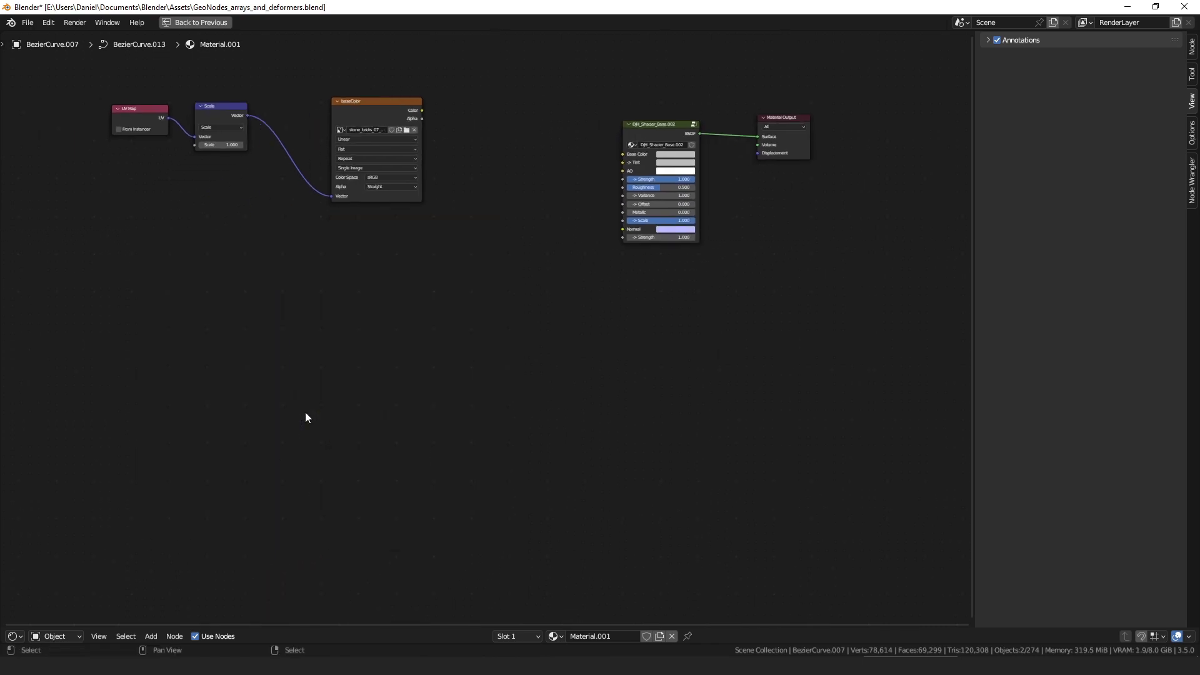
{"action": "left_click_drag", "start_coordinate": [242, 187], "coordinate": [156, 150]}
{"action": "key", "text": "x"}
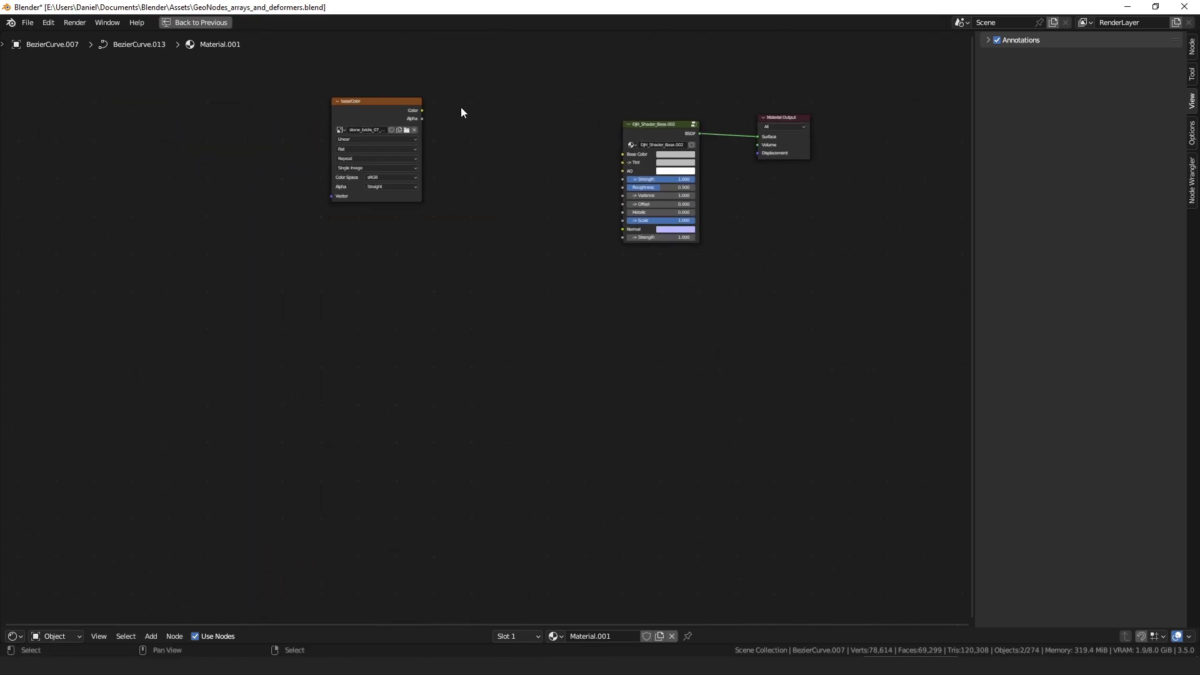
Step: Link the baseColor texture's Color to the shader group's Base Color and run Get Material Textures on the texture node
{"action": "left_click_drag", "start_coordinate": [422, 111], "coordinate": [625, 155]}
{"action": "left_click_drag", "start_coordinate": [392, 115], "coordinate": [433, 130]}
{"action": "key", "text": "F3"}
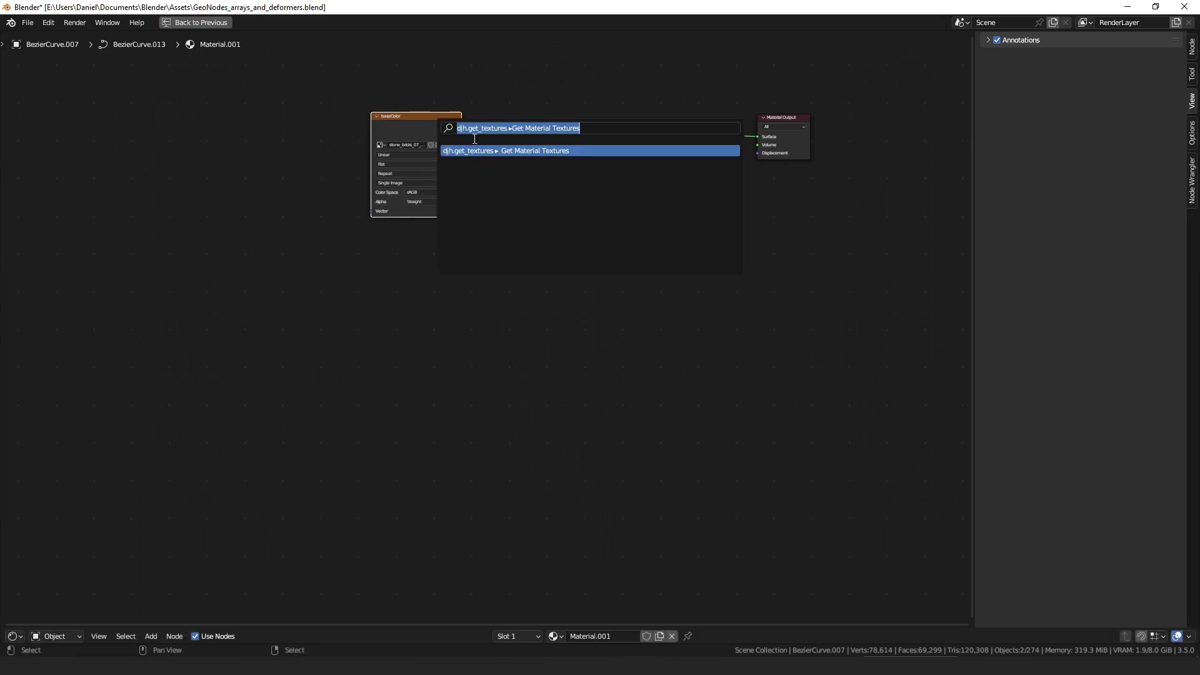
{"action": "left_click", "coordinate": [511, 150]}
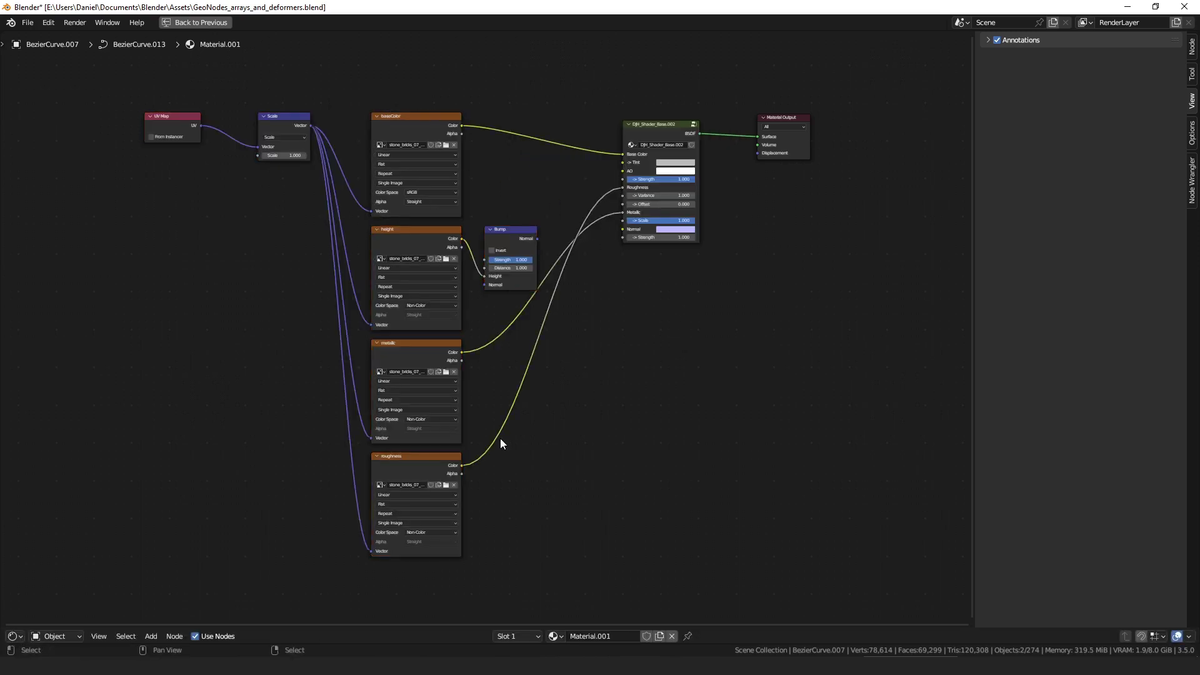
{"action": "scroll", "coordinate": [444, 275], "scroll_direction": "up", "scroll_amount": 2}
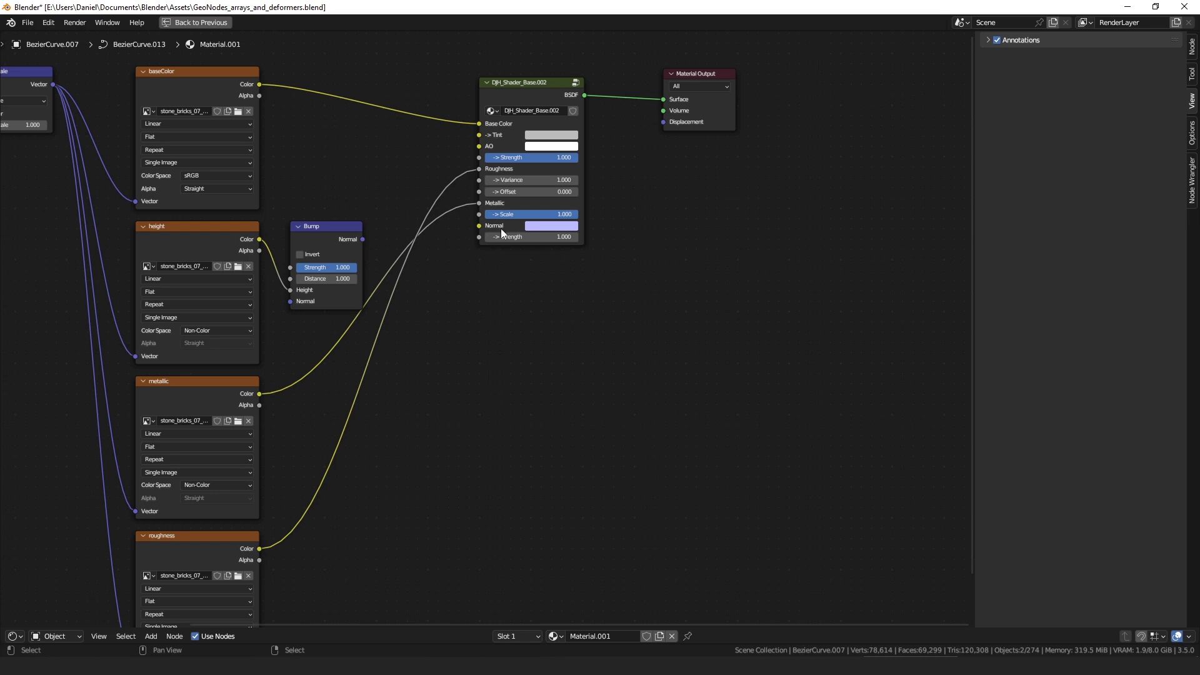
{"action": "scroll", "coordinate": [500, 227], "scroll_direction": "down", "scroll_amount": 2}
{"action": "middle_click_drag", "start_coordinate": [415, 236], "coordinate": [445, 221]}
{"action": "scroll", "coordinate": [524, 223], "scroll_direction": "up", "scroll_amount": 2}
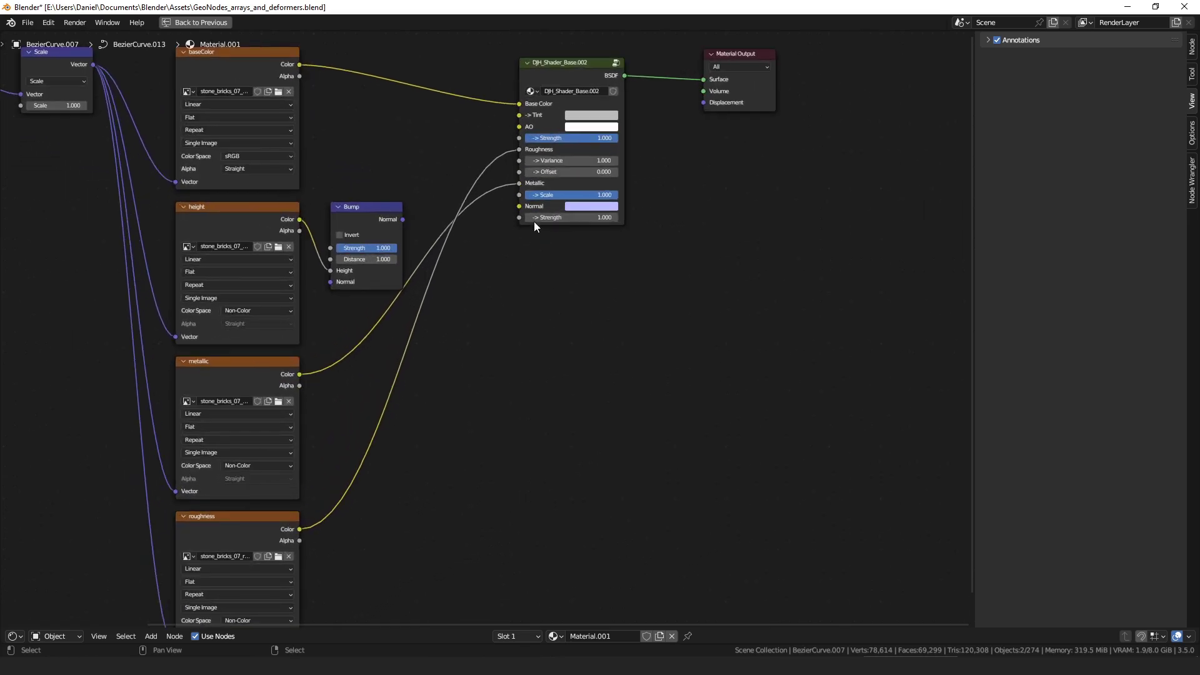
{"action": "scroll", "coordinate": [534, 221], "scroll_direction": "down", "scroll_amount": 2}
Step: Rename the image file stone_bricks_07_height.tga to stone_bricks_07_normal.tga in the texture folder, then close the file browser without opening an image
{"action": "left_click", "coordinate": [365, 210]}
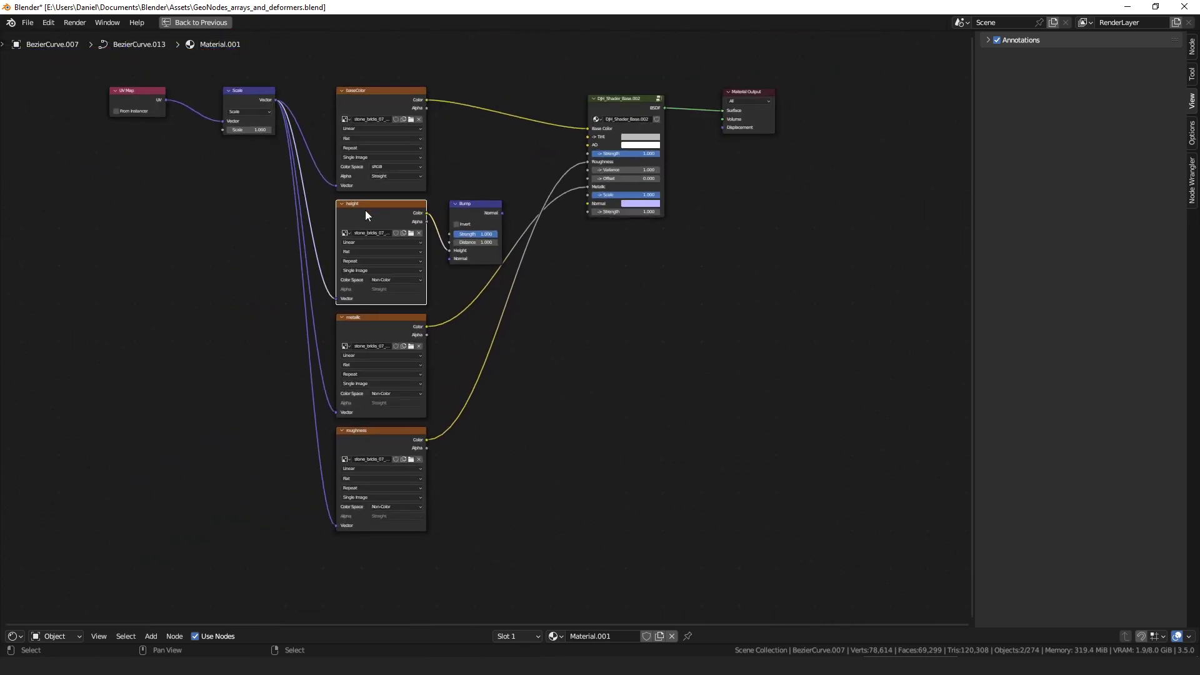
{"action": "left_click", "coordinate": [411, 119]}
{"action": "left_click", "coordinate": [508, 232]}
{"action": "left_click", "coordinate": [529, 232], "text": "ctrl"}
{"action": "left_click", "coordinate": [529, 232]}
{"action": "key", "text": "BackSpace"}
{"action": "key", "text": "BackSpace"}
{"action": "key", "text": "BackSpace"}
{"action": "key", "text": "BackSpace"}
{"action": "key", "text": "BackSpace"}
{"action": "key", "text": "BackSpace"}
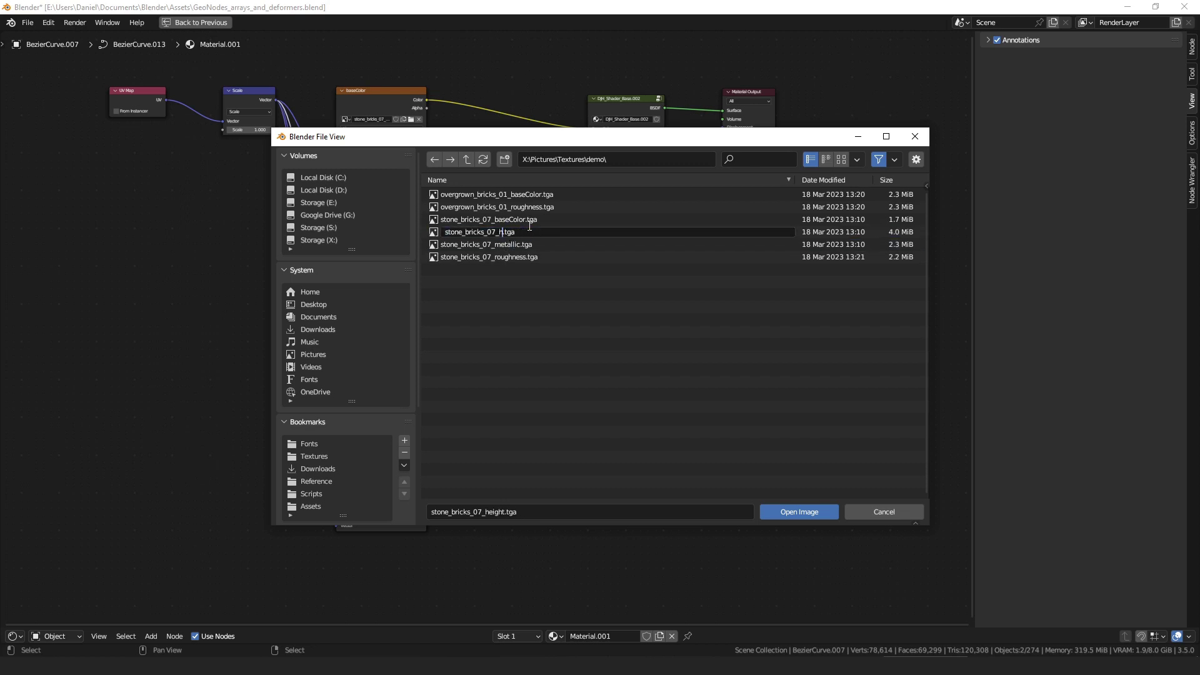
{"action": "type", "text": "normal"}
{"action": "key", "text": "Return"}
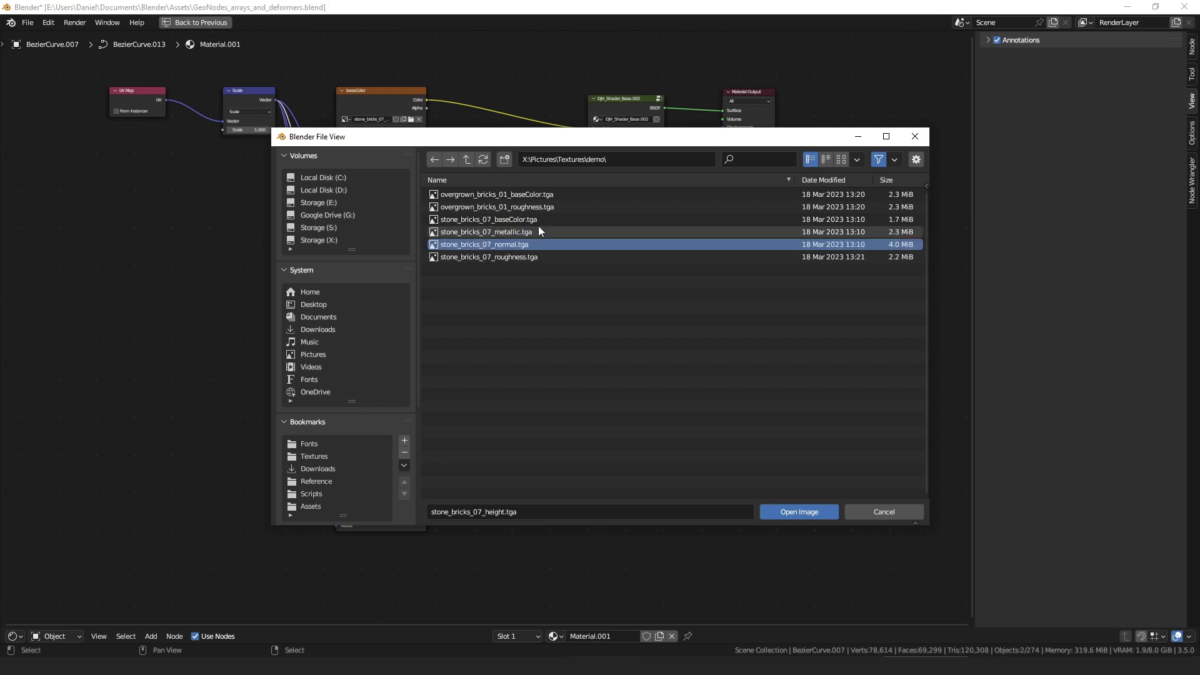
{"action": "left_click", "coordinate": [889, 514]}
Step: Shift the baseColor texture node slightly and run Get Material Textures on it for the shader group
{"action": "left_click_drag", "start_coordinate": [385, 100], "coordinate": [395, 100]}
{"action": "key", "text": "F3"}
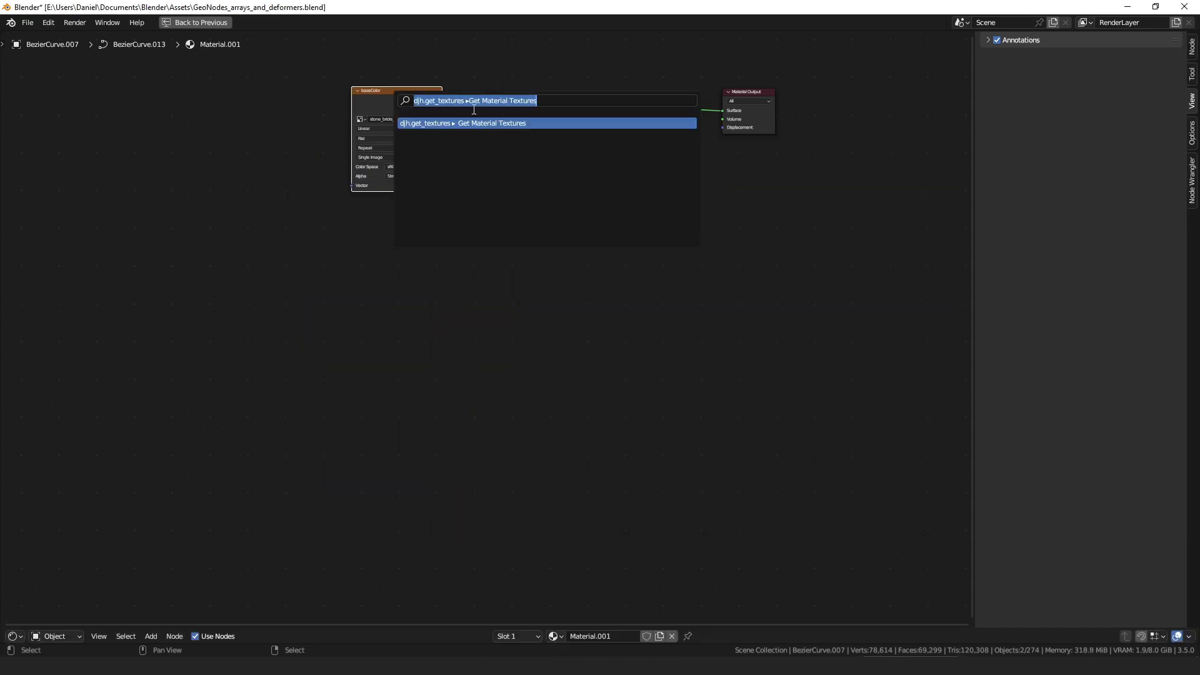
{"action": "left_click", "coordinate": [533, 123]}
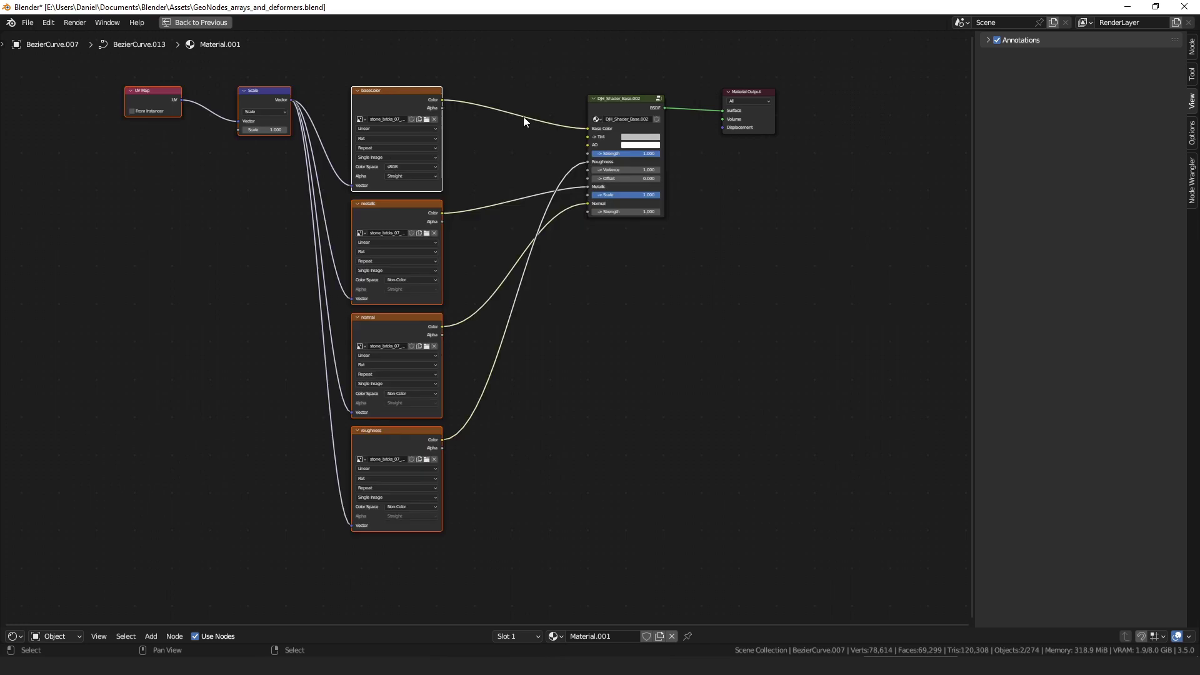
Step: Nudge the roughness and normal texture nodes and the DJH_Shader_Base.002 group slightly in the graph
{"action": "middle_click_drag", "start_coordinate": [508, 468], "coordinate": [497, 395]}
{"action": "left_click_drag", "start_coordinate": [375, 367], "coordinate": [376, 366]}
{"action": "left_click_drag", "start_coordinate": [383, 248], "coordinate": [382, 246]}
{"action": "middle_click_drag", "start_coordinate": [526, 206], "coordinate": [482, 279]}
{"action": "left_click_drag", "start_coordinate": [570, 101], "coordinate": [584, 99]}
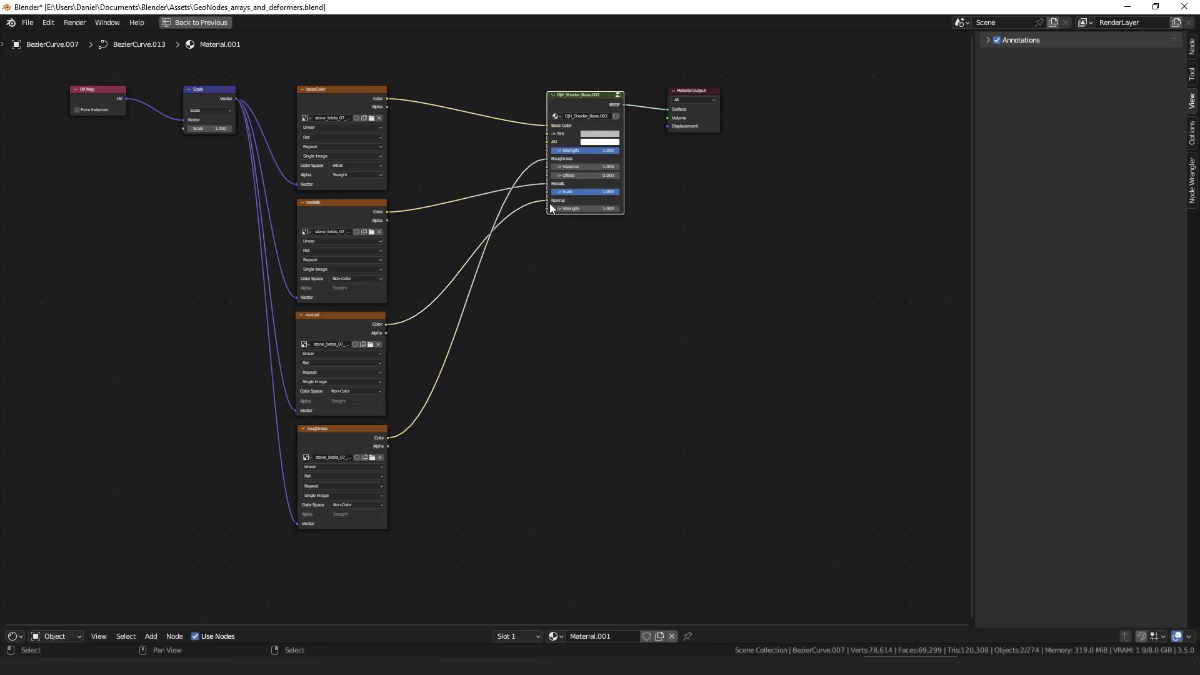
Step: Enter the DJH_Shader_Base.002 group to inspect its internal nodes and return to the material graph
{"action": "scroll", "coordinate": [369, 325], "scroll_direction": "up", "scroll_amount": 1}
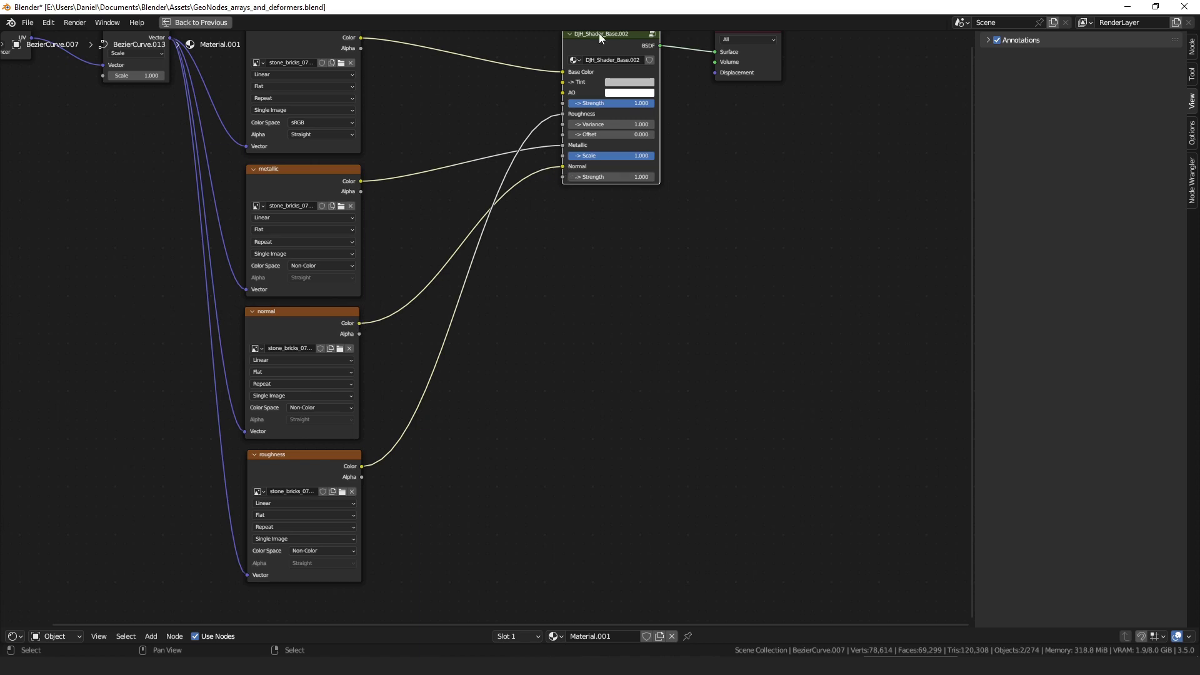
{"action": "key", "text": "Tab"}
{"action": "left_click_drag", "start_coordinate": [558, 346], "coordinate": [560, 369]}
{"action": "key", "text": "Tab"}
{"action": "middle_click_drag", "start_coordinate": [628, 197], "coordinate": [595, 268]}
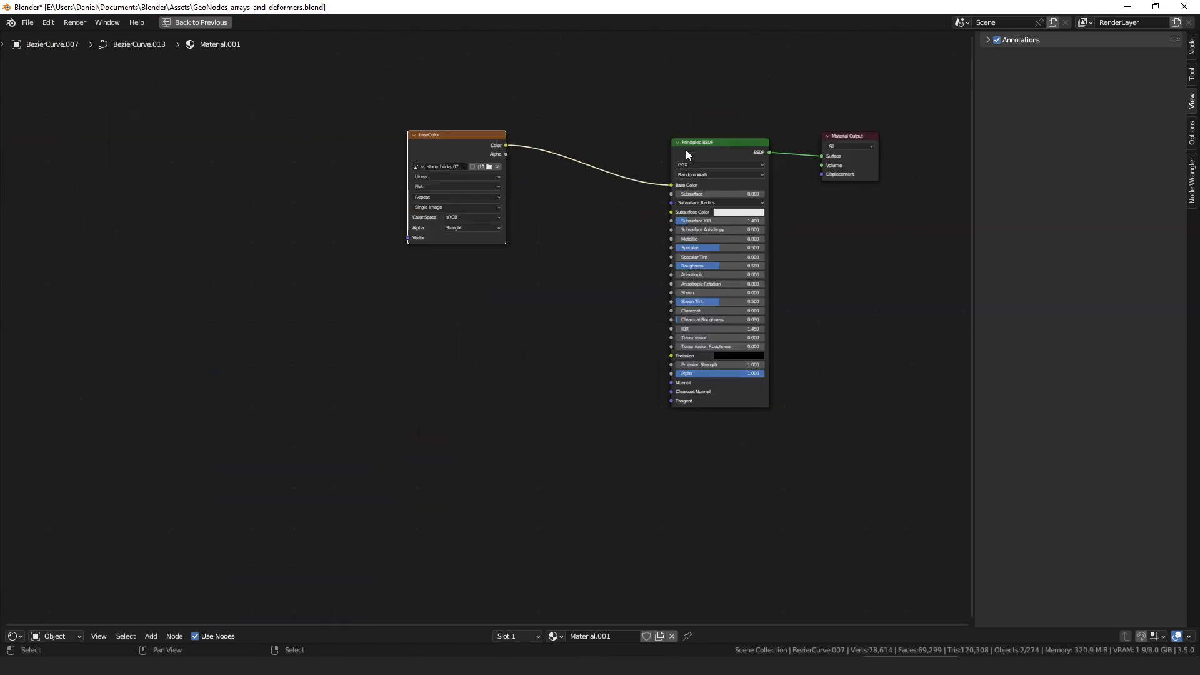
Step: Reposition the Principled BSDF and baseColor nodes, and run Get Material Textures on the baseColor texture
{"action": "left_click_drag", "start_coordinate": [687, 151], "coordinate": [684, 136]}
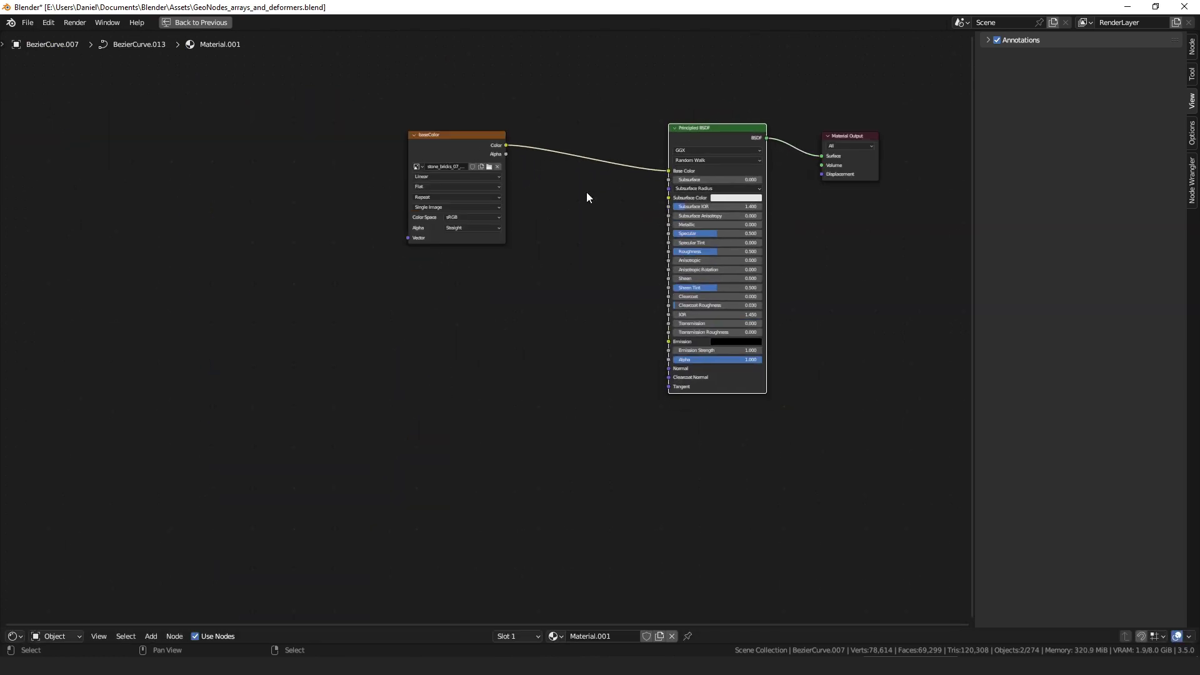
{"action": "mouse_move", "coordinate": [432, 143]}
{"action": "left_mouse_down"}
{"action": "mouse_move", "coordinate": [461, 138]}
{"action": "mouse_move", "coordinate": [424, 134]}
{"action": "left_mouse_up"}
{"action": "left_click_drag", "start_coordinate": [675, 368], "coordinate": [553, 360]}
{"action": "key", "text": "F3"}
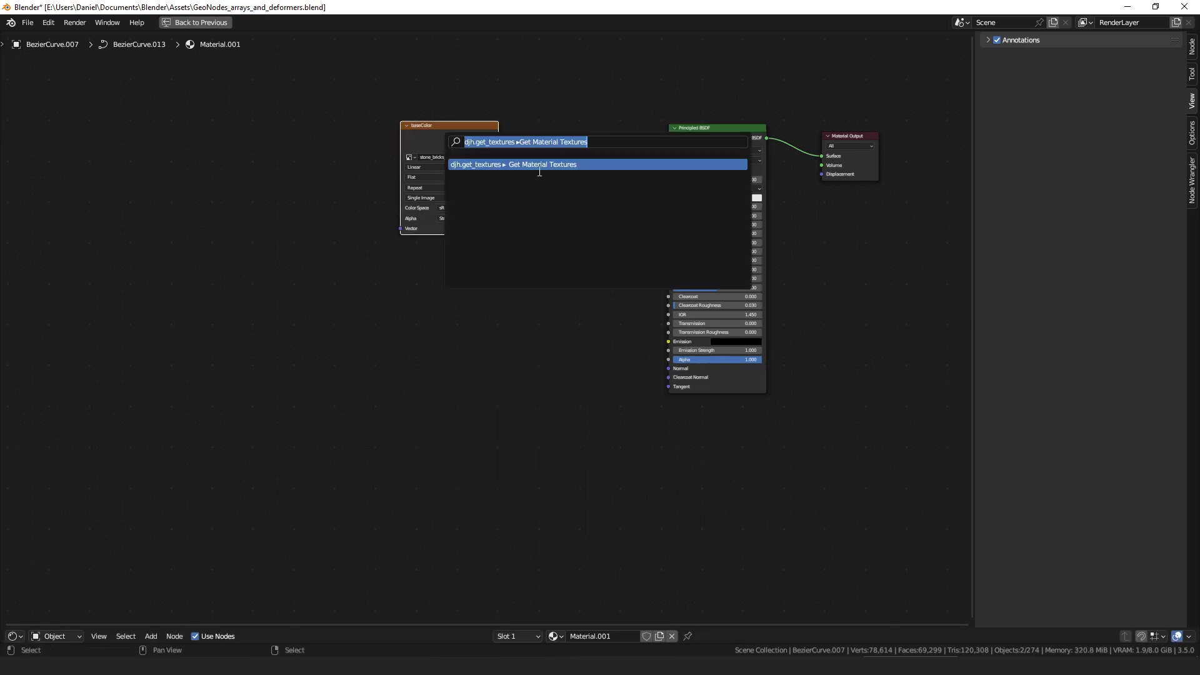
{"action": "left_click", "coordinate": [541, 165]}
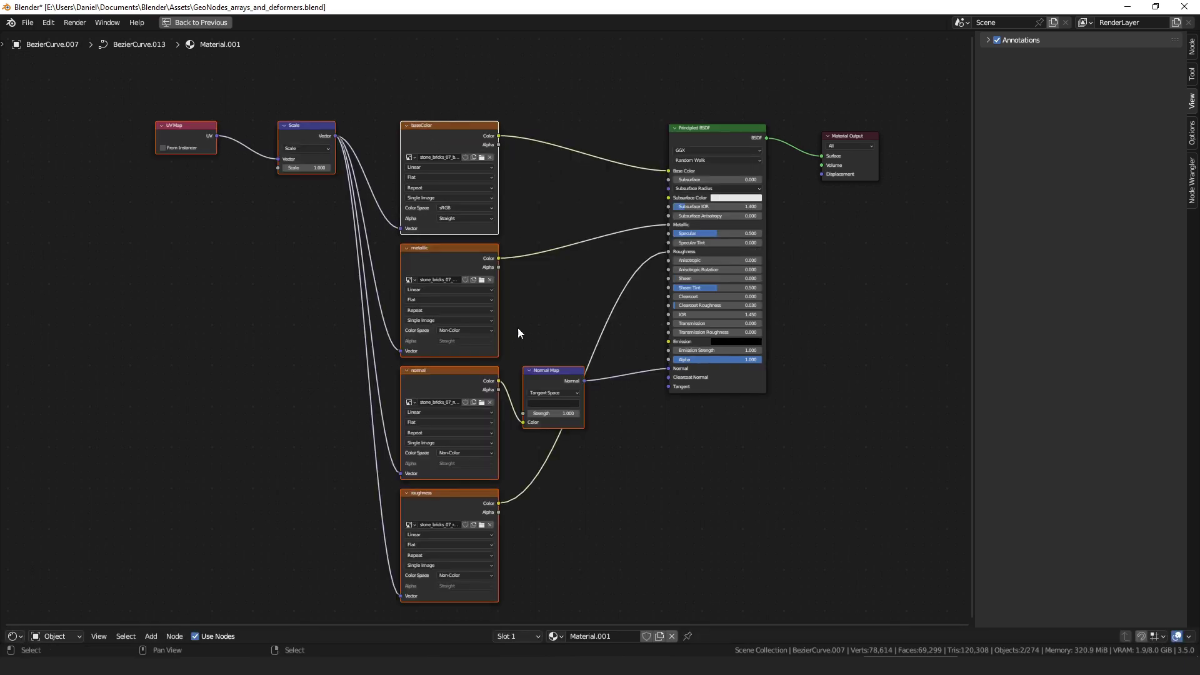
Step: Examine the Normal Map node between the normal texture and the Principled BSDF
{"action": "middle_click_drag", "start_coordinate": [546, 355], "coordinate": [450, 253]}
{"action": "scroll", "coordinate": [450, 253], "scroll_direction": "up", "scroll_amount": 5}
{"action": "left_click", "coordinate": [423, 231]}
{"action": "left_click_drag", "start_coordinate": [433, 242], "coordinate": [438, 238]}
{"action": "key", "text": "Home"}
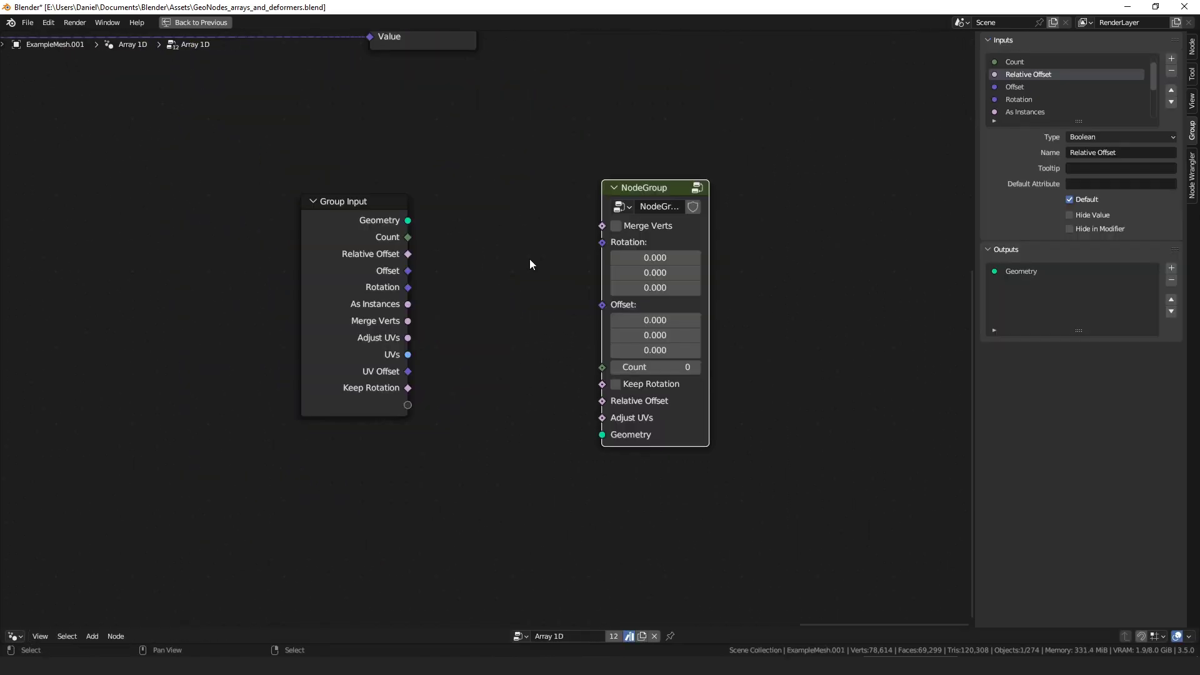
Step: Move the NodeGroup away from the Group Input and connect the two with Bridge Node Sockets (by name)
{"action": "left_click_drag", "start_coordinate": [658, 188], "coordinate": [685, 193]}
{"action": "middle_click_drag", "start_coordinate": [564, 225], "coordinate": [597, 222]}
{"action": "scroll", "coordinate": [594, 235], "scroll_direction": "up", "scroll_amount": 2}
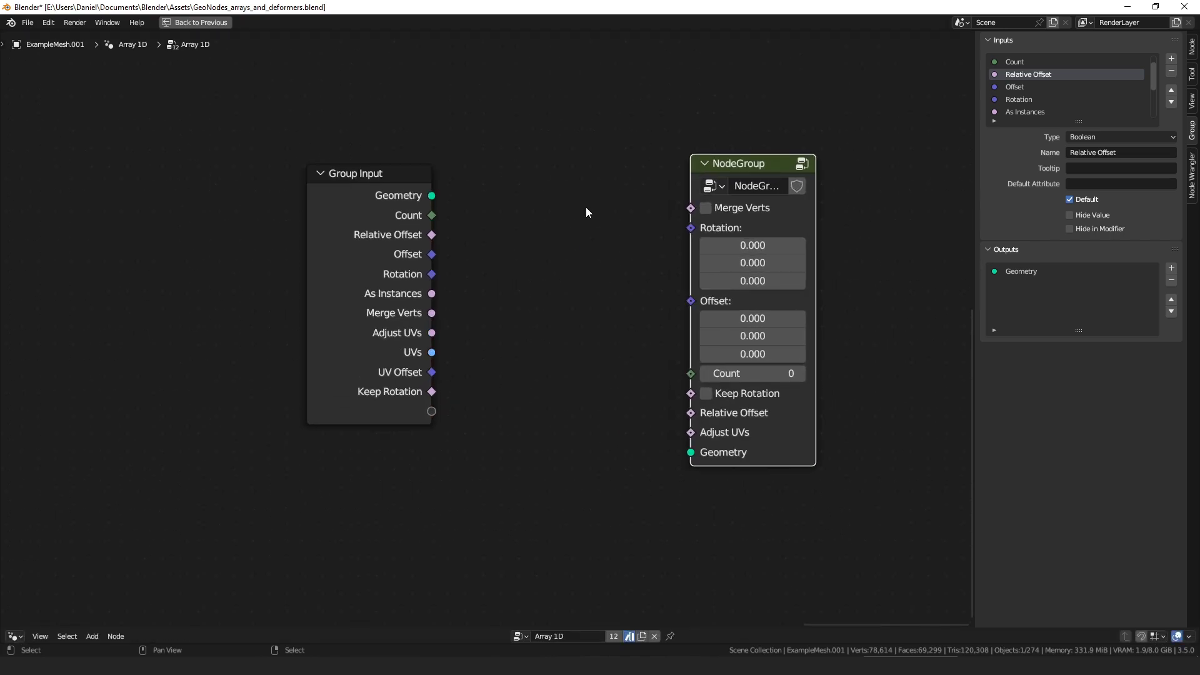
{"action": "middle_click_drag", "start_coordinate": [586, 212], "coordinate": [568, 214]}
{"action": "left_click", "coordinate": [329, 198]}
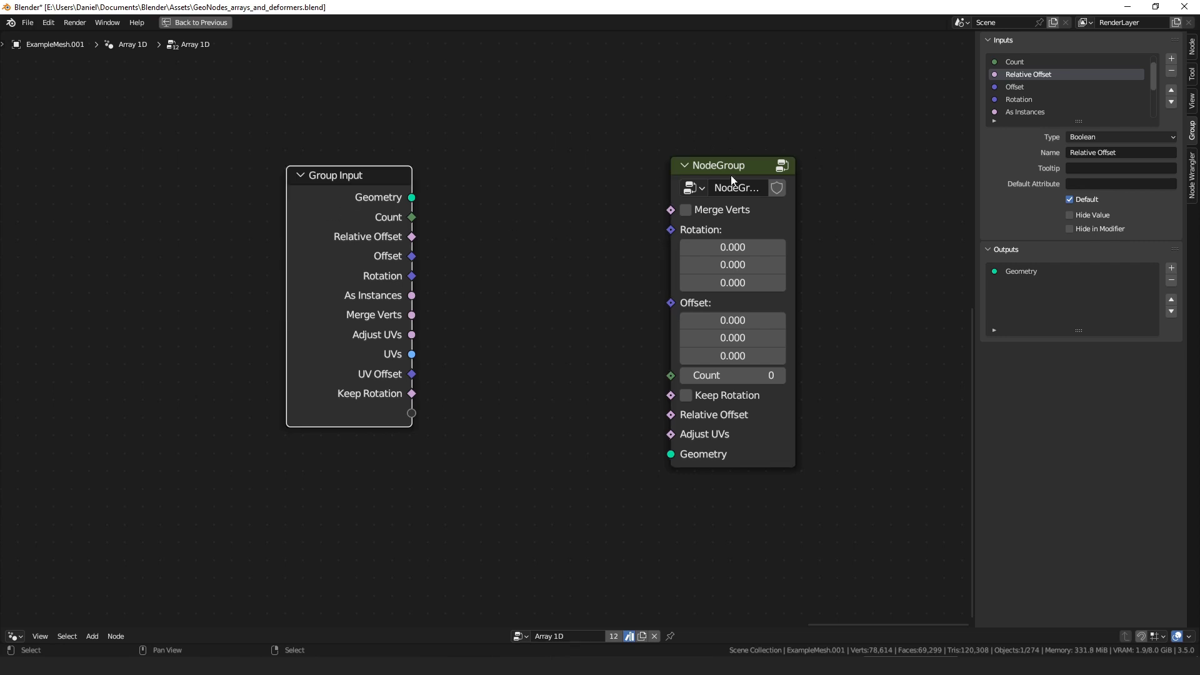
{"action": "left_click", "coordinate": [718, 163], "text": "shift"}
{"action": "key", "text": "F3"}
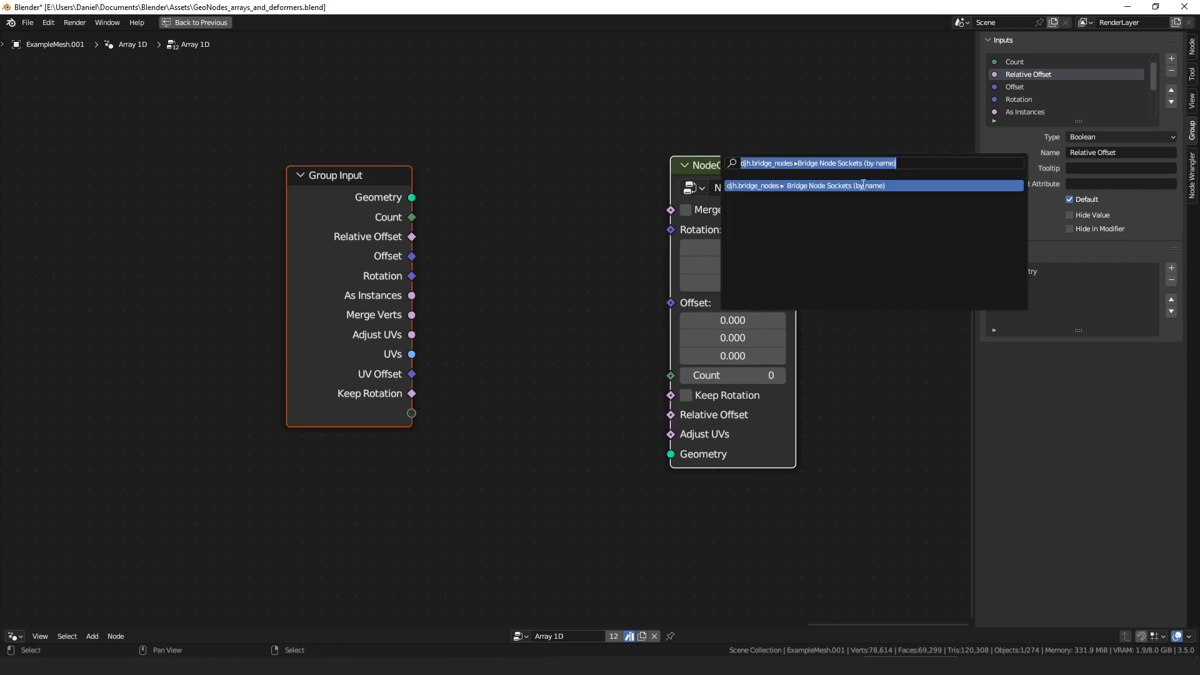
{"action": "left_click", "coordinate": [893, 186]}
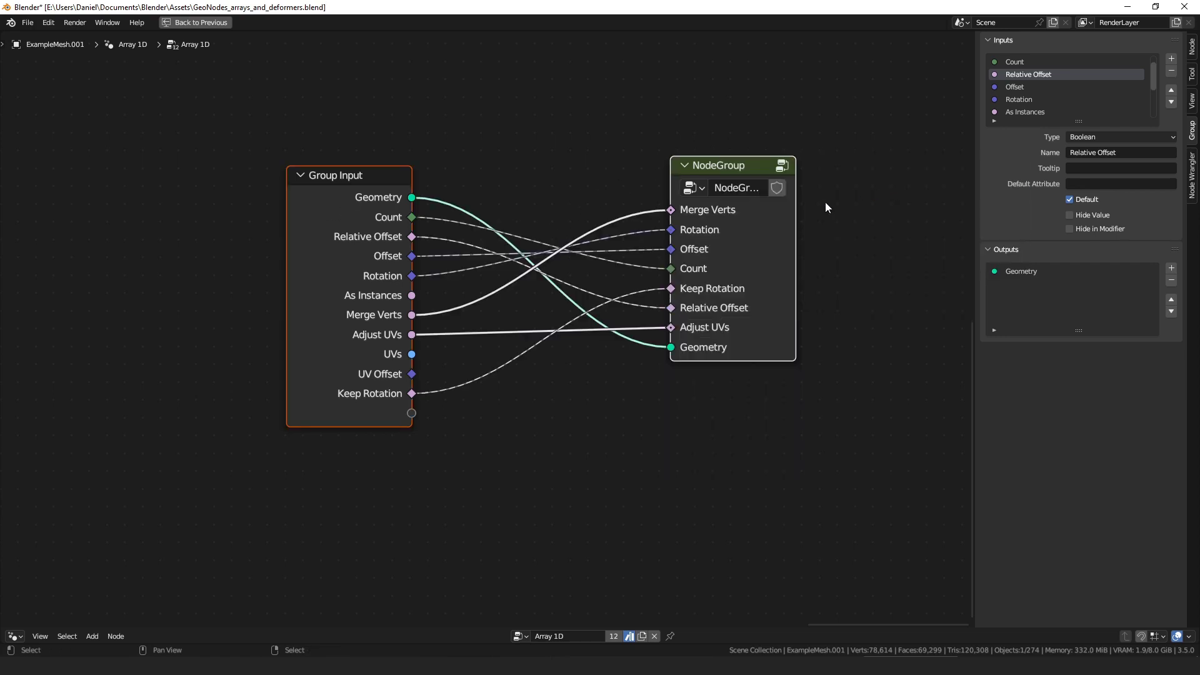
Step: Move the connected NodeGroup closer to the Group Input and inspect the links between matching sockets
{"action": "left_click_drag", "start_coordinate": [710, 167], "coordinate": [632, 209]}
{"action": "left_click", "coordinate": [590, 168]}
{"action": "scroll", "coordinate": [666, 203], "scroll_direction": "down", "scroll_amount": 2}
{"action": "scroll", "coordinate": [724, 317], "scroll_direction": "up", "scroll_amount": 3}
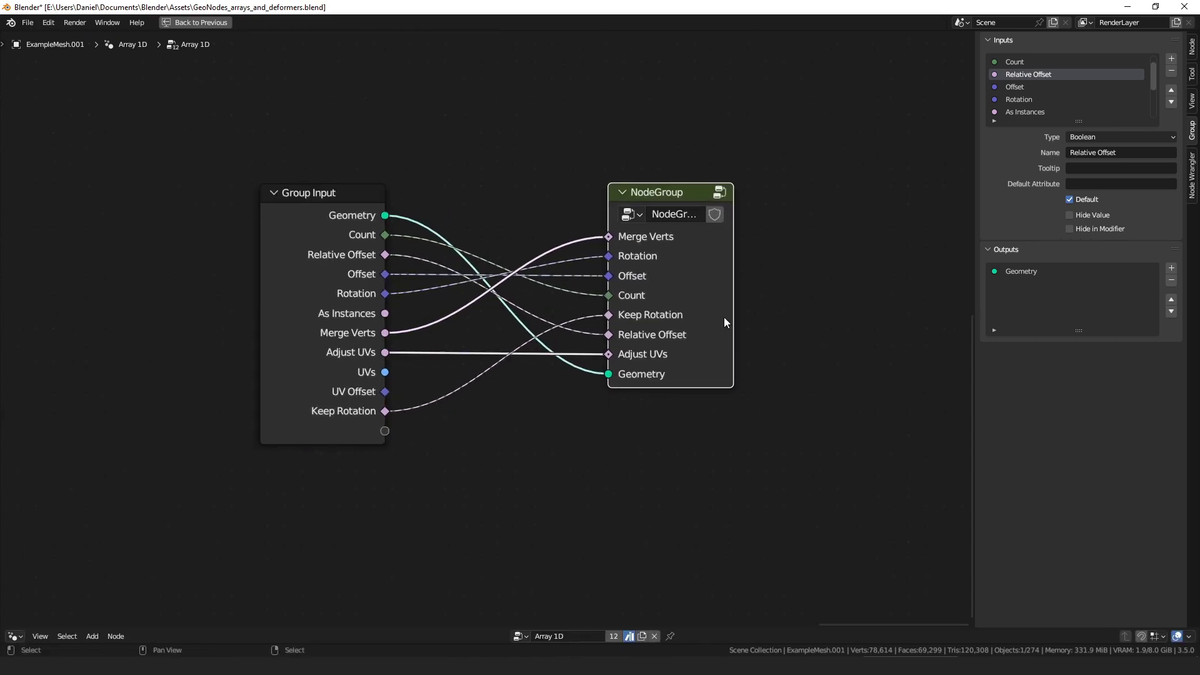
{"action": "scroll", "coordinate": [741, 329], "scroll_direction": "down", "scroll_amount": 2}
{"action": "left_click_drag", "start_coordinate": [687, 354], "coordinate": [651, 358]}
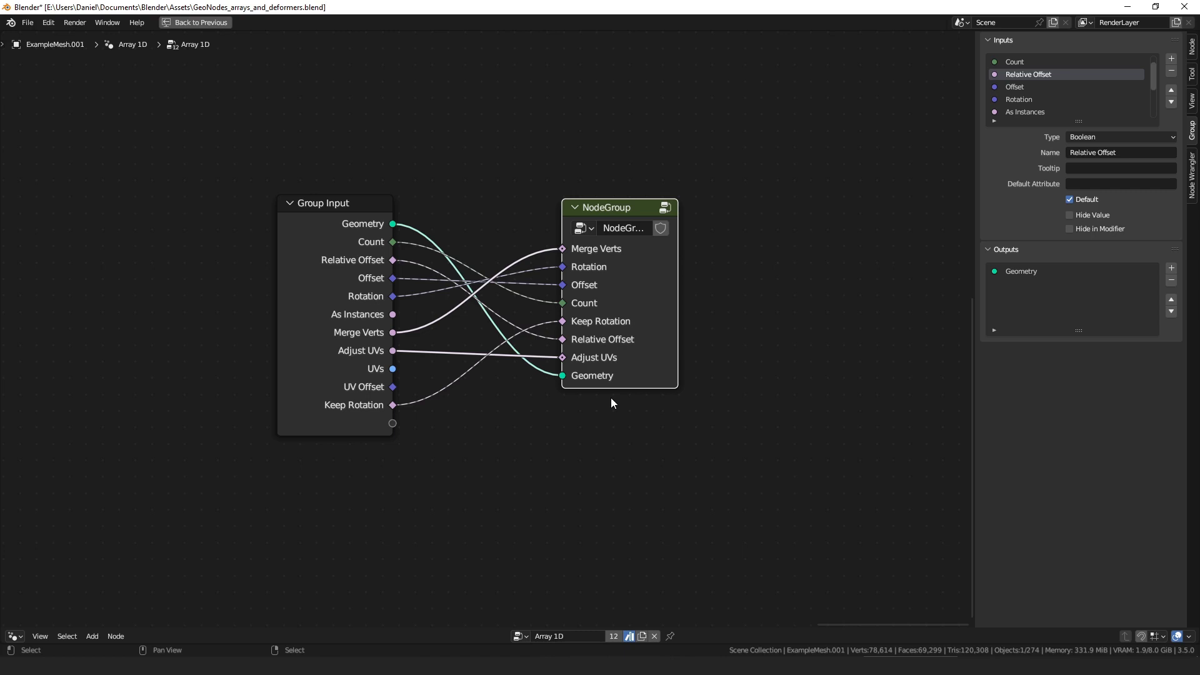
{"action": "left_click", "coordinate": [614, 174]}
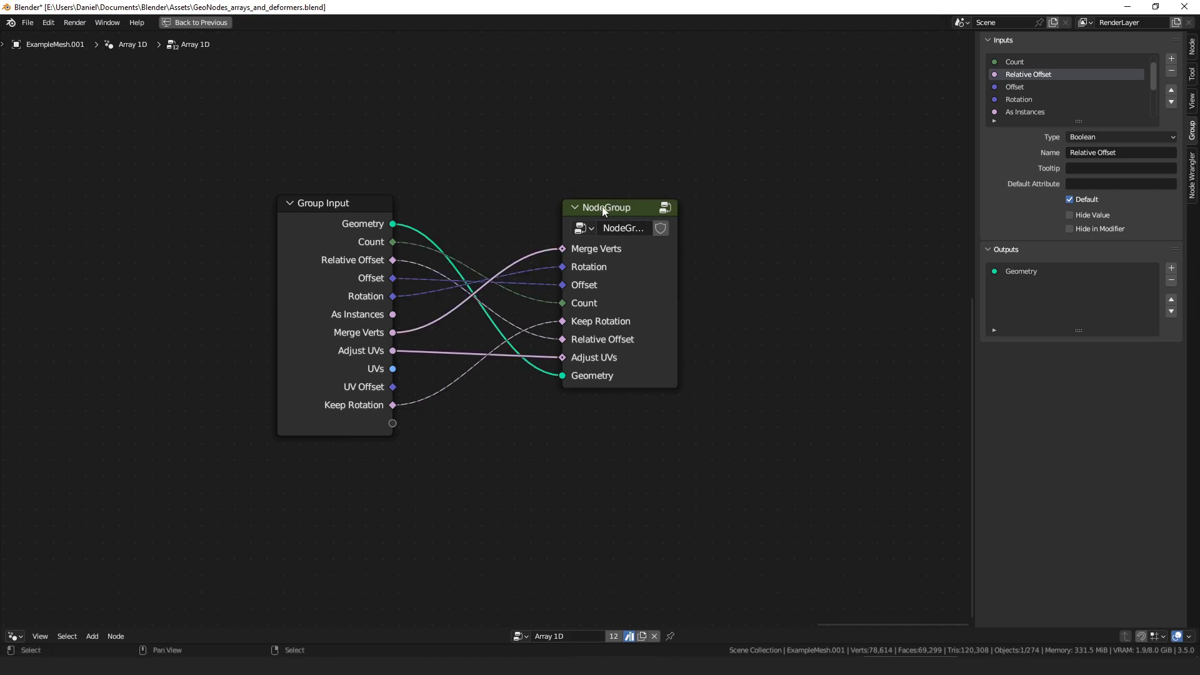
{"action": "left_click_drag", "start_coordinate": [602, 208], "coordinate": [590, 190]}
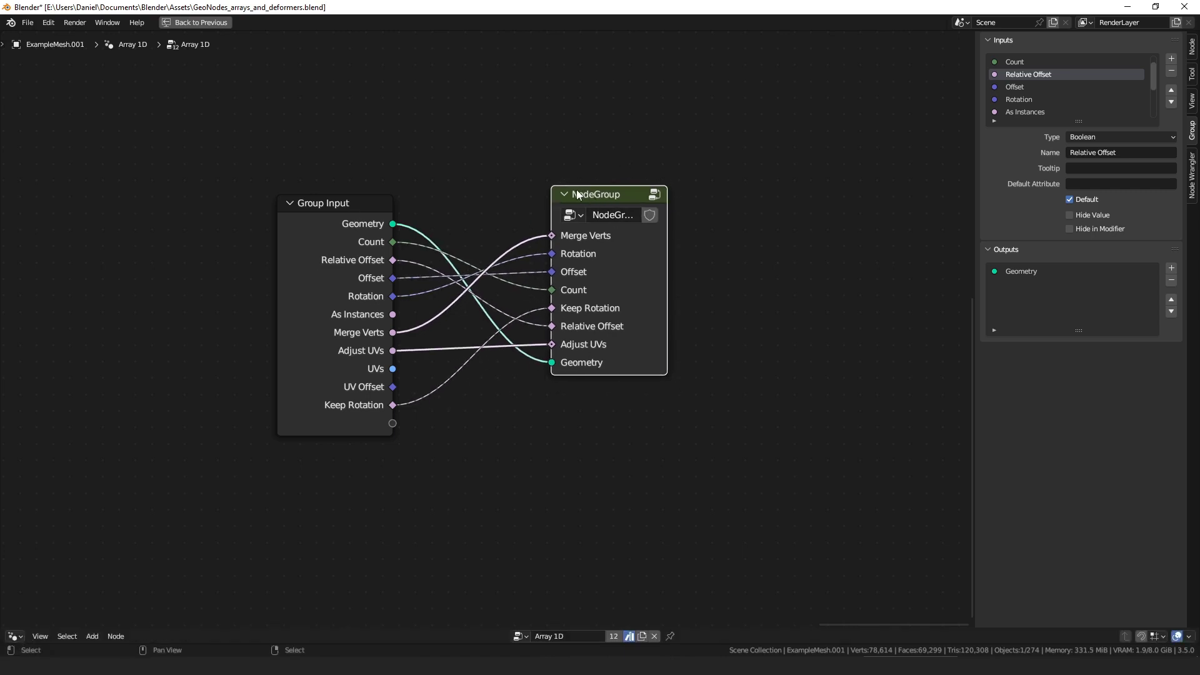
{"action": "mouse_move", "coordinate": [589, 359]}
{"action": "scroll", "coordinate": [590, 302], "scroll_direction": "down", "scroll_amount": 2}
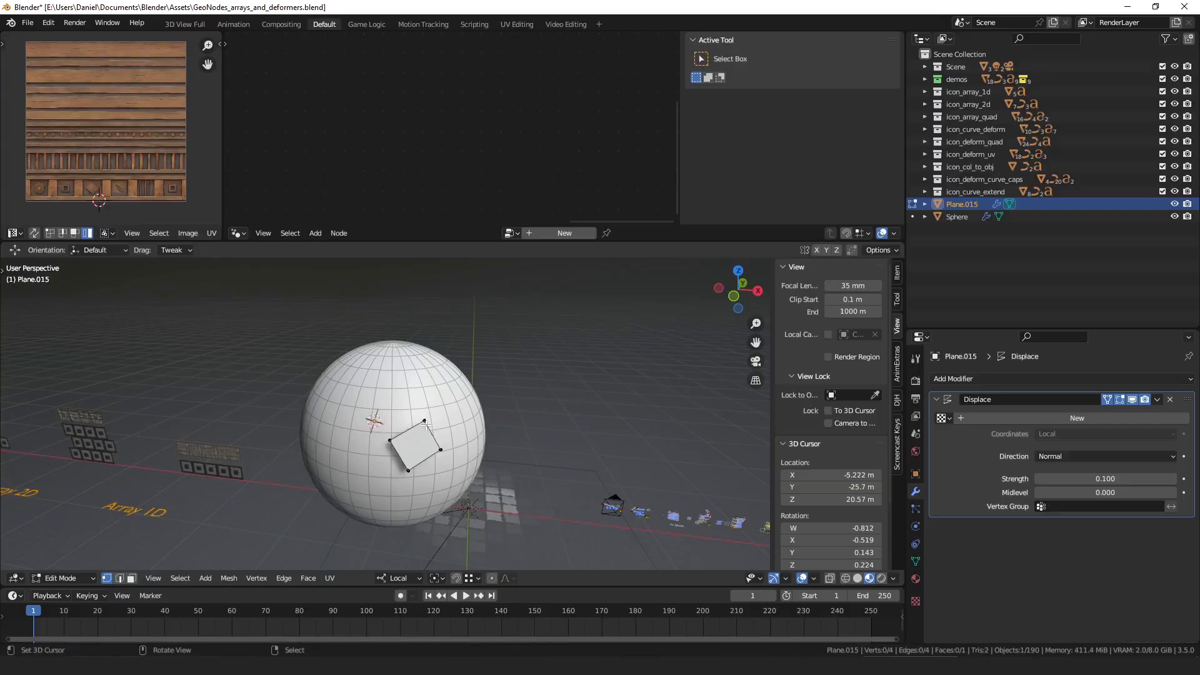
Step: Extrude the edges of Plane.015 into a three-by-three grid of faces beside the sphere
{"action": "left_click_drag", "start_coordinate": [502, 479], "coordinate": [457, 425]}
{"action": "left_click", "coordinate": [457, 426]}
{"action": "middle_click_drag", "start_coordinate": [457, 426], "coordinate": [433, 432]}
{"action": "key", "text": "e"}
{"action": "left_click", "coordinate": [462, 412]}
{"action": "right_click", "coordinate": [389, 423], "text": "alt"}
{"action": "key", "text": "e"}
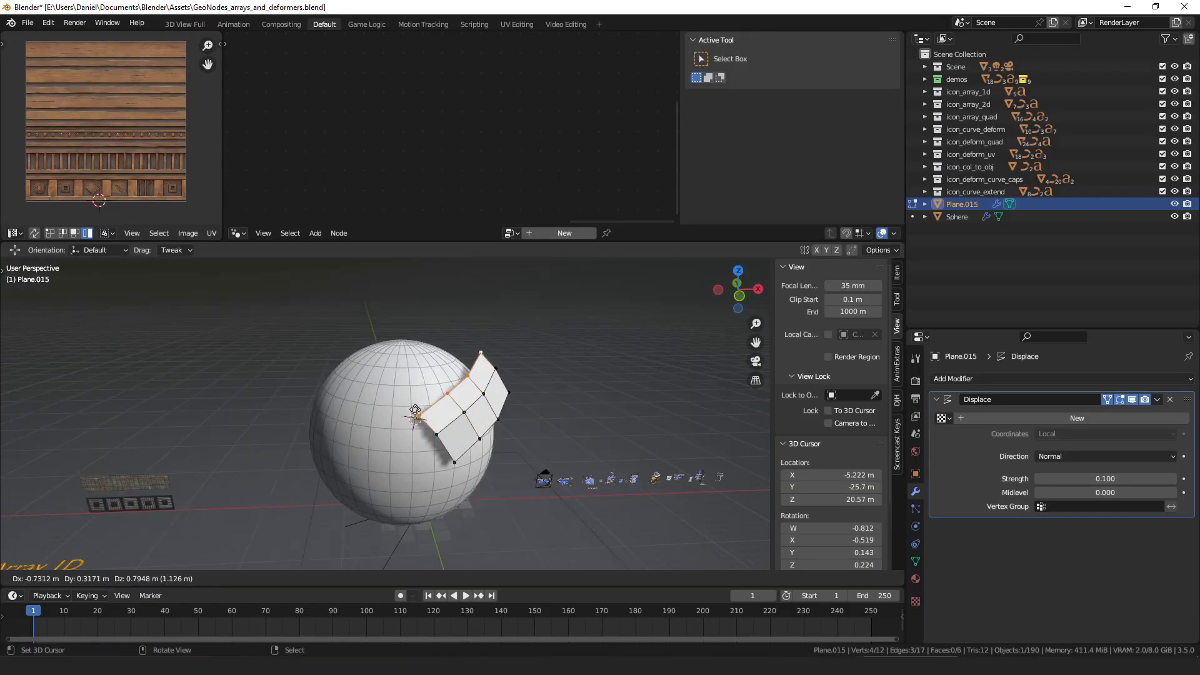
{"action": "left_click", "coordinate": [414, 406]}
{"action": "key", "text": "e"}
{"action": "left_click", "coordinate": [390, 383]}
Step: Select all linked geometry of the plane grid and run Snap to Near Faces to fit it to the sphere
{"action": "key", "text": "ctrl+l"}
{"action": "key", "text": "F3"}
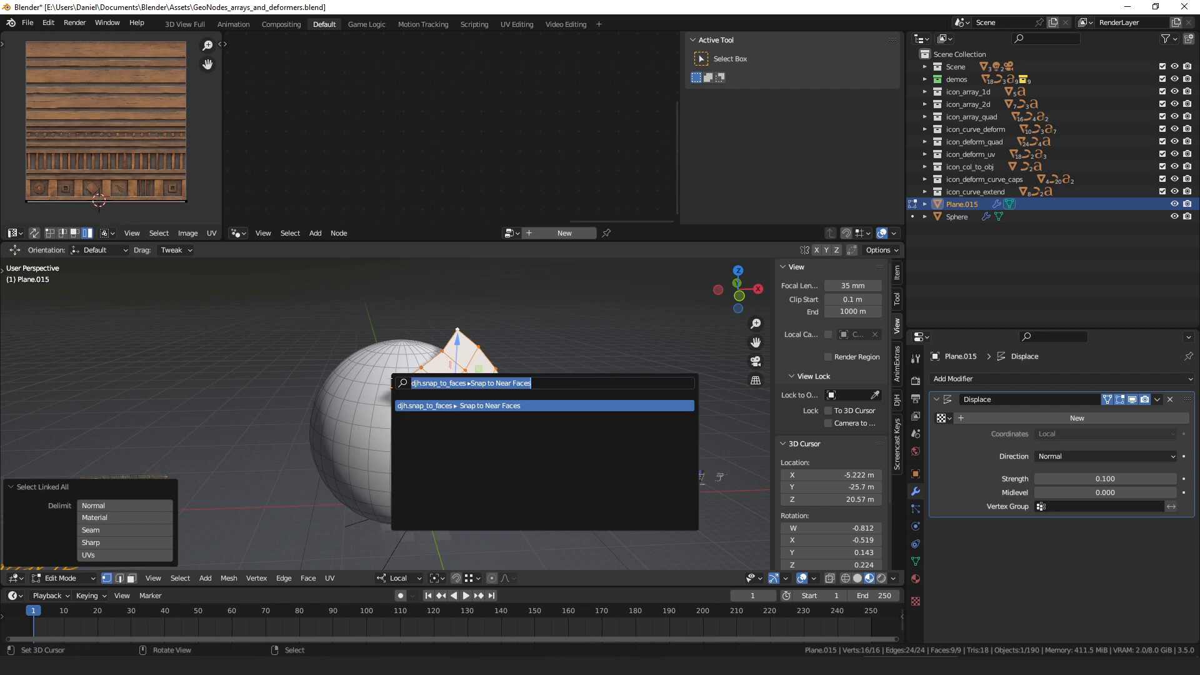
{"action": "left_click", "coordinate": [562, 406]}
{"action": "middle_click_drag", "start_coordinate": [616, 396], "coordinate": [538, 413]}
Step: Select a vertex on the grid's lower edge, turn on snapping and open the snapping options
{"action": "right_click", "coordinate": [381, 454]}
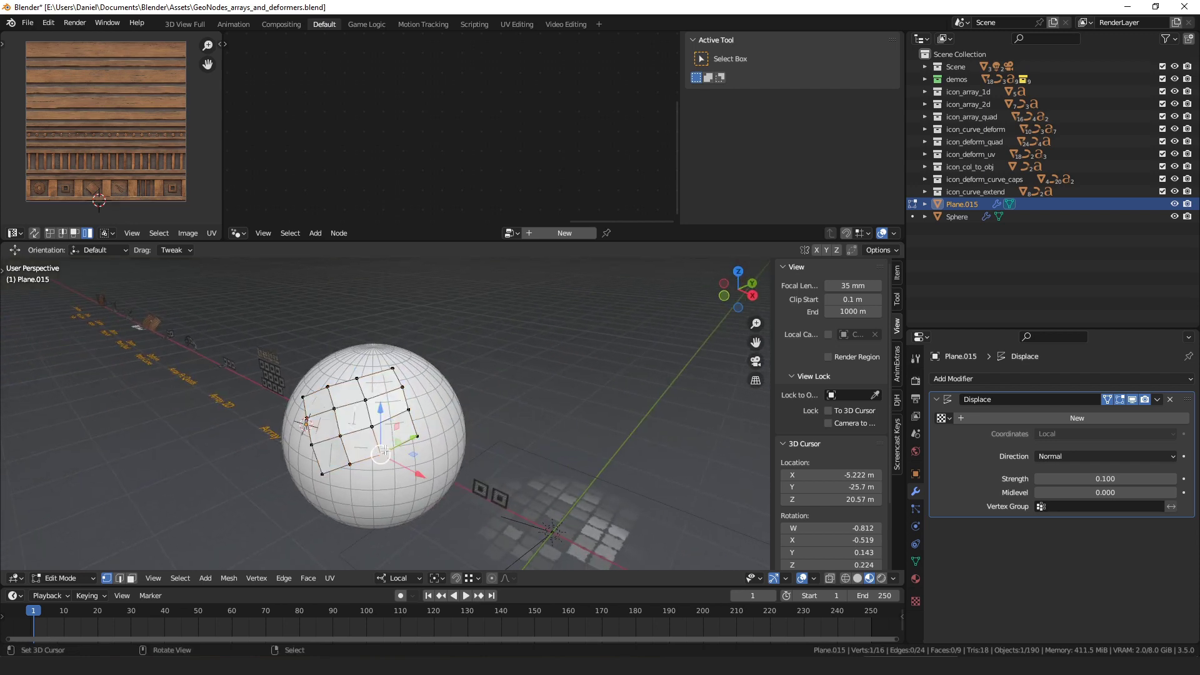
{"action": "scroll", "coordinate": [381, 454], "scroll_direction": "up", "scroll_amount": 3}
{"action": "left_click", "coordinate": [458, 578]}
{"action": "left_click", "coordinate": [474, 579]}
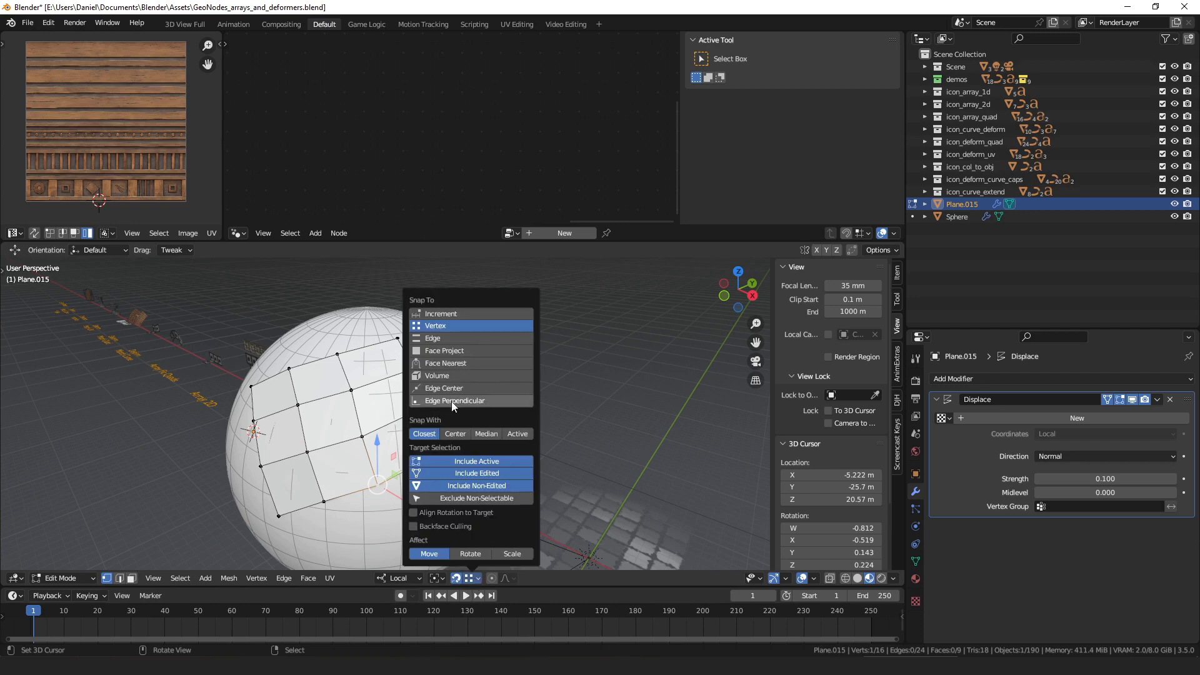
Step: Extrude the grid's lower edge loop in place with zero offset
{"action": "right_click", "coordinate": [429, 418], "text": "alt"}
{"action": "key", "text": "x"}
{"action": "key", "text": "Escape"}
{"action": "middle_click_drag", "start_coordinate": [462, 438], "coordinate": [431, 425]}
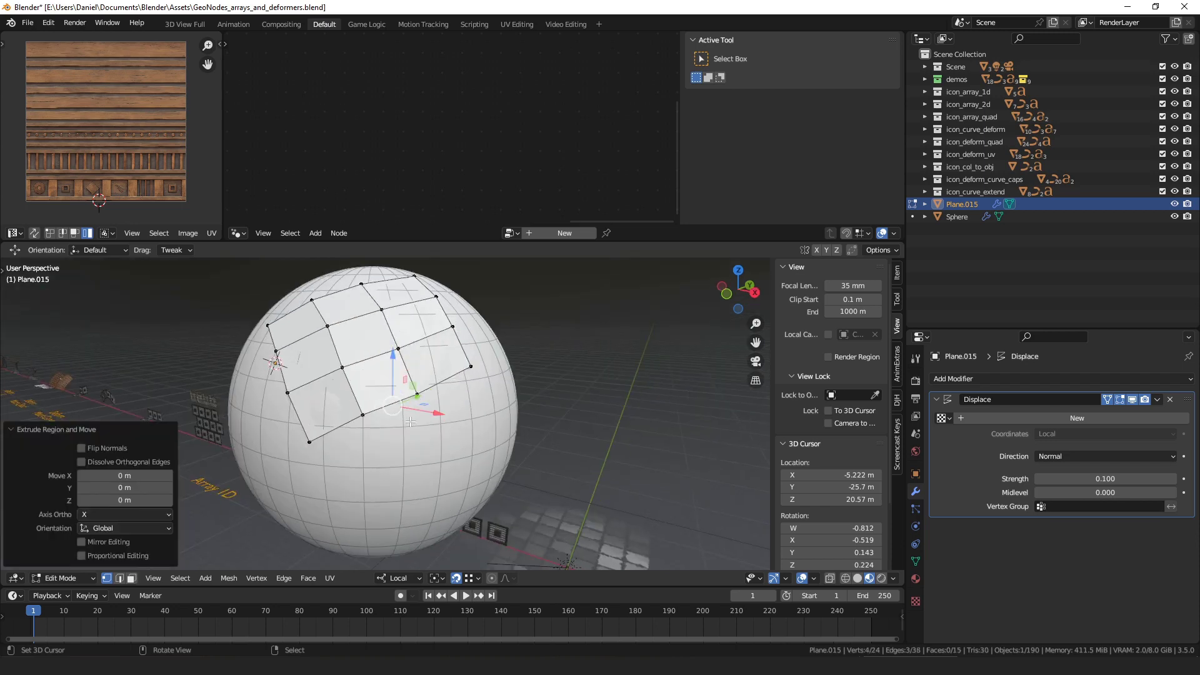
{"action": "mouse_move", "coordinate": [382, 391]}
{"action": "middle_mouse_down"}
{"action": "mouse_move", "coordinate": [400, 389]}
{"action": "mouse_move", "coordinate": [396, 376]}
{"action": "middle_mouse_up"}
{"action": "scroll", "coordinate": [398, 394], "scroll_direction": "up", "scroll_amount": 3}
{"action": "scroll", "coordinate": [397, 387], "scroll_direction": "down", "scroll_amount": 2}
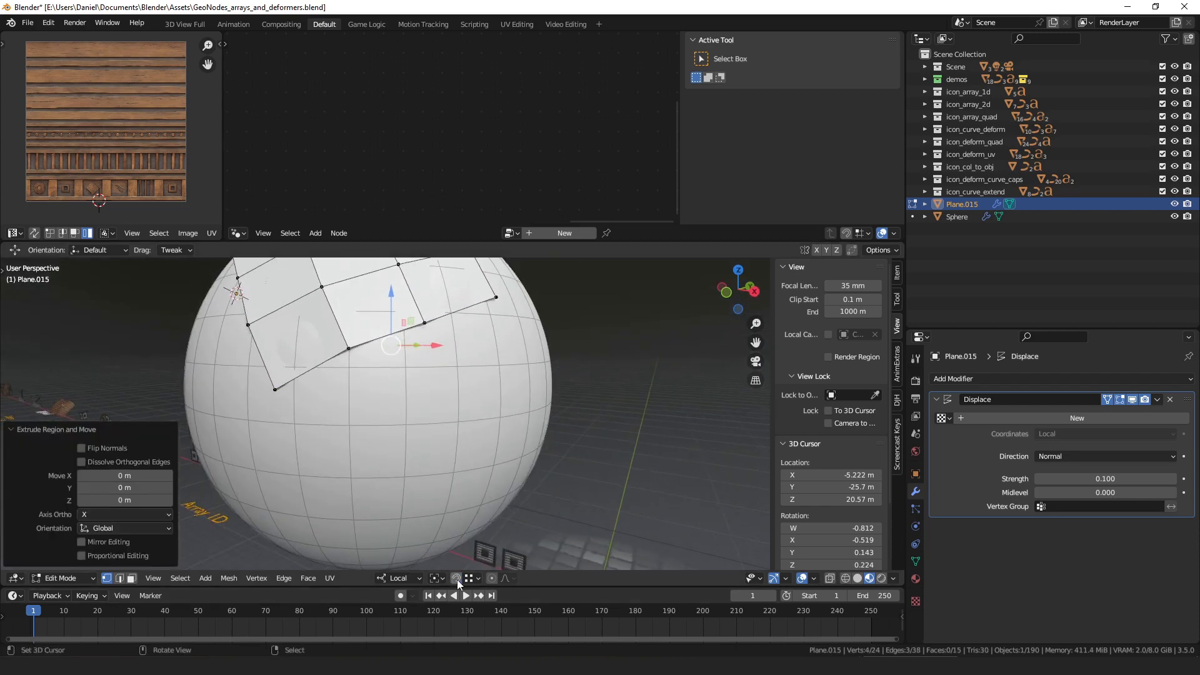
{"action": "key", "text": "g"}
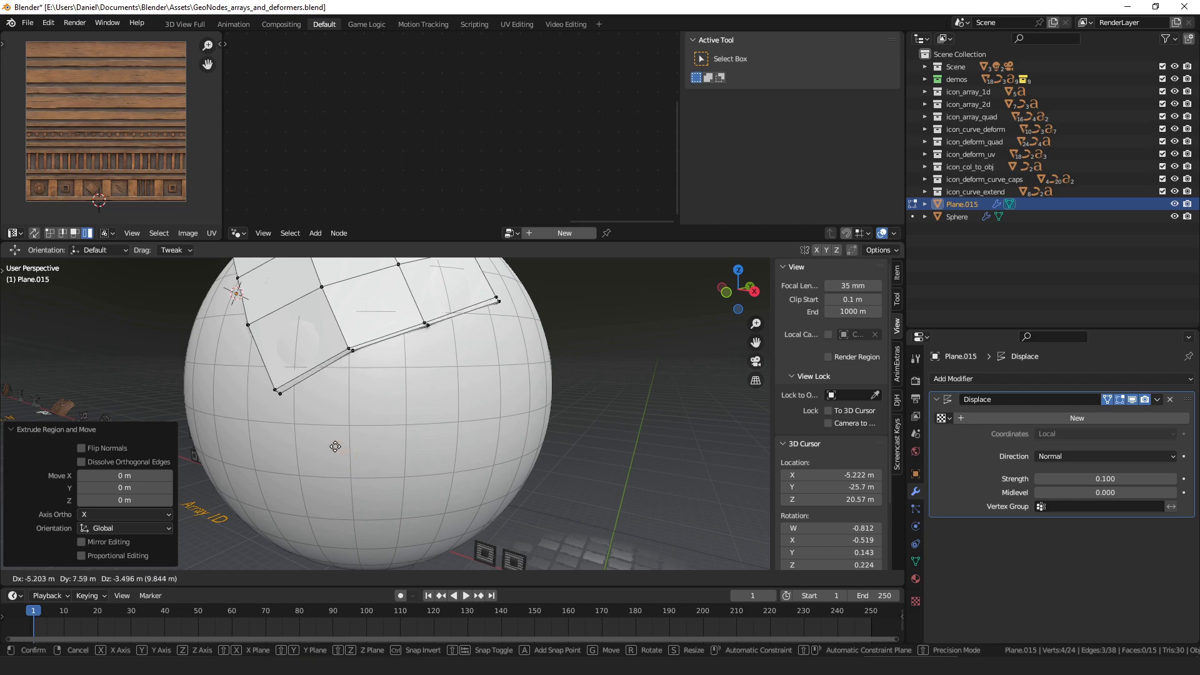
{"action": "right_click", "coordinate": [419, 403]}
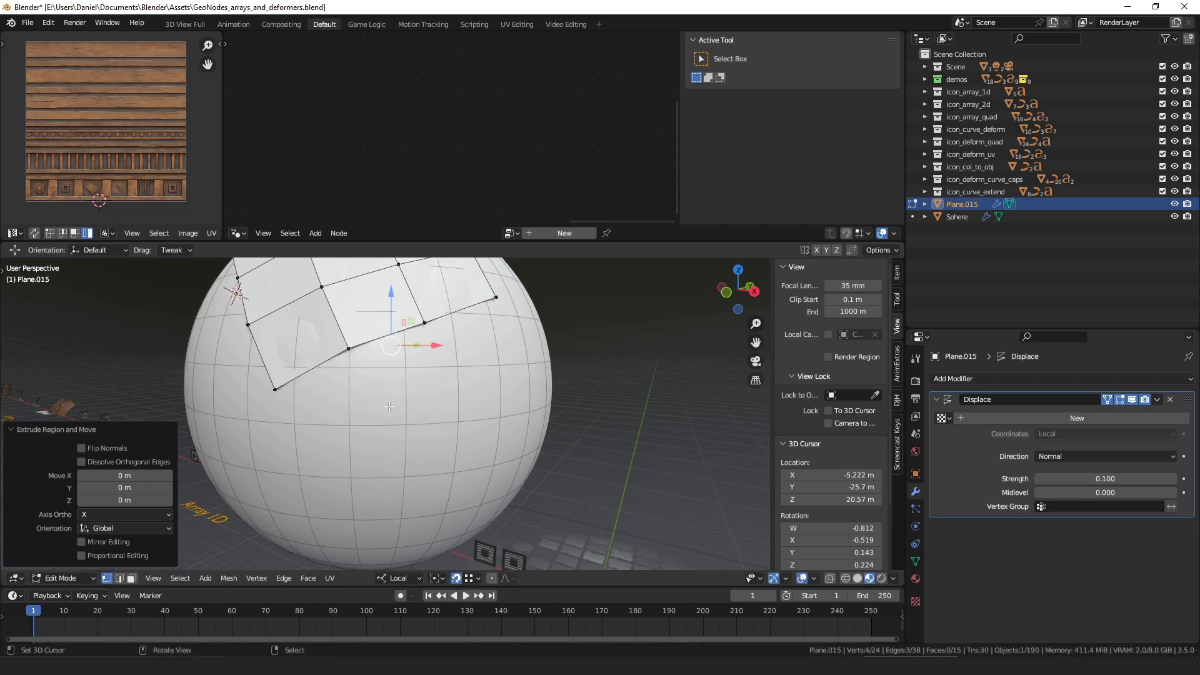
{"action": "key", "text": "g"}
{"action": "right_click", "coordinate": [427, 431]}
{"action": "left_click", "coordinate": [472, 583]}
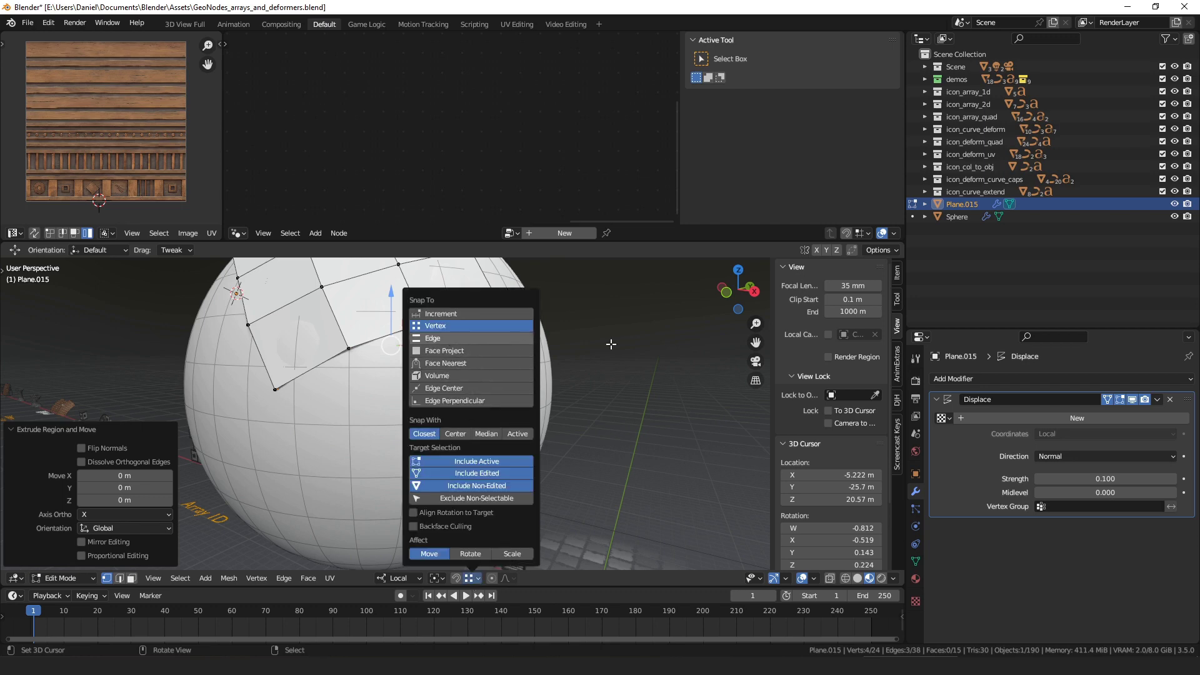
Step: Move the extruded edge loop about 0.66 m in X, 0.15 m in Y and -1.48 m in Z, and run Snap to Near Faces
{"action": "key", "text": "g"}
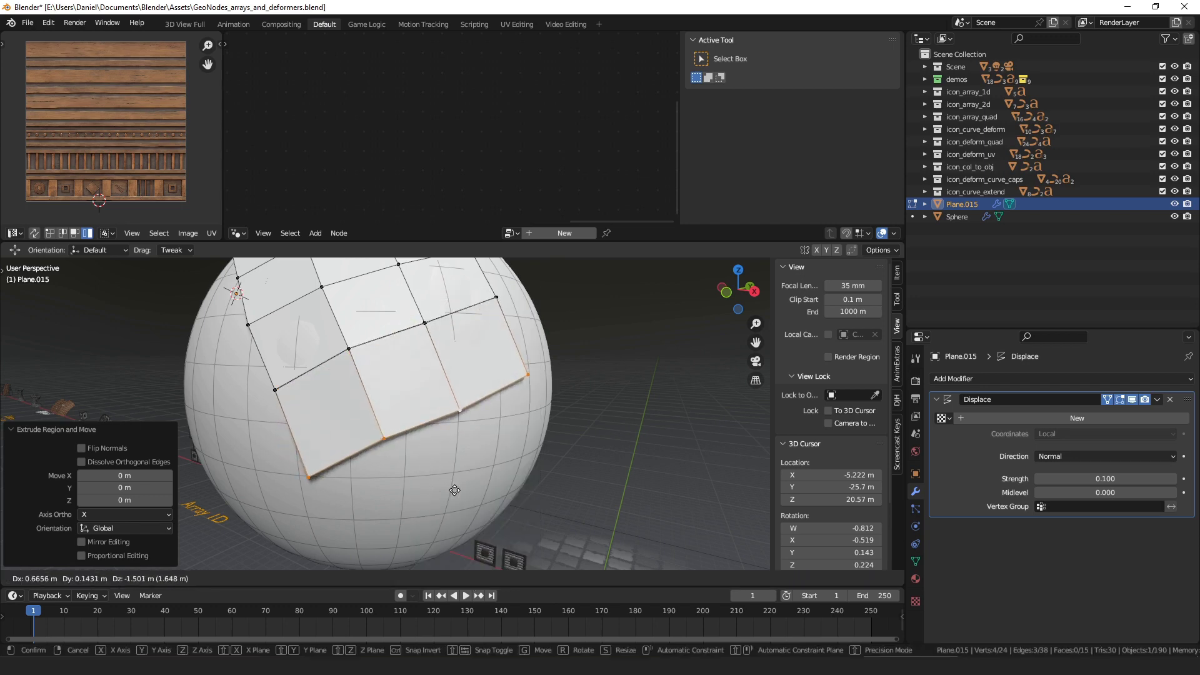
{"action": "left_click", "coordinate": [456, 488]}
{"action": "key", "text": "F3"}
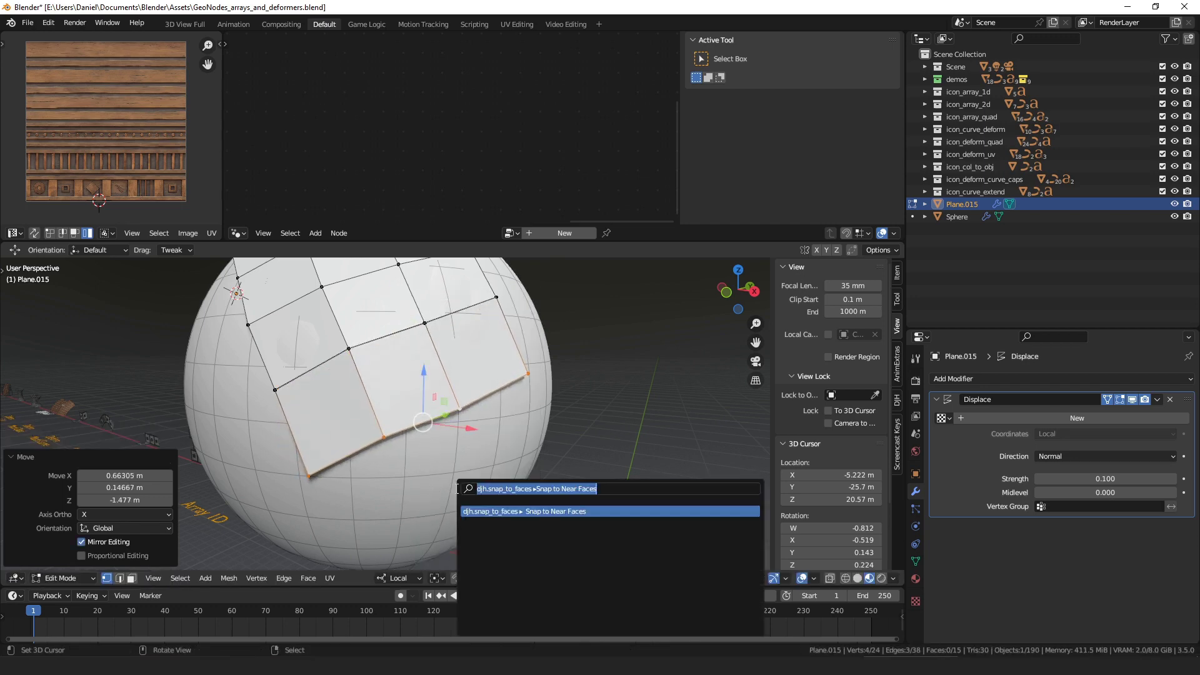
{"action": "left_click", "coordinate": [550, 510]}
Step: Extrude the grid's lower edge loop about 1.6 m further down the sphere and fit it with Snap to Near Faces
{"action": "middle_click_drag", "start_coordinate": [494, 455], "coordinate": [459, 432]}
{"action": "key", "text": "e"}
{"action": "left_click", "coordinate": [477, 466]}
{"action": "key", "text": "q"}
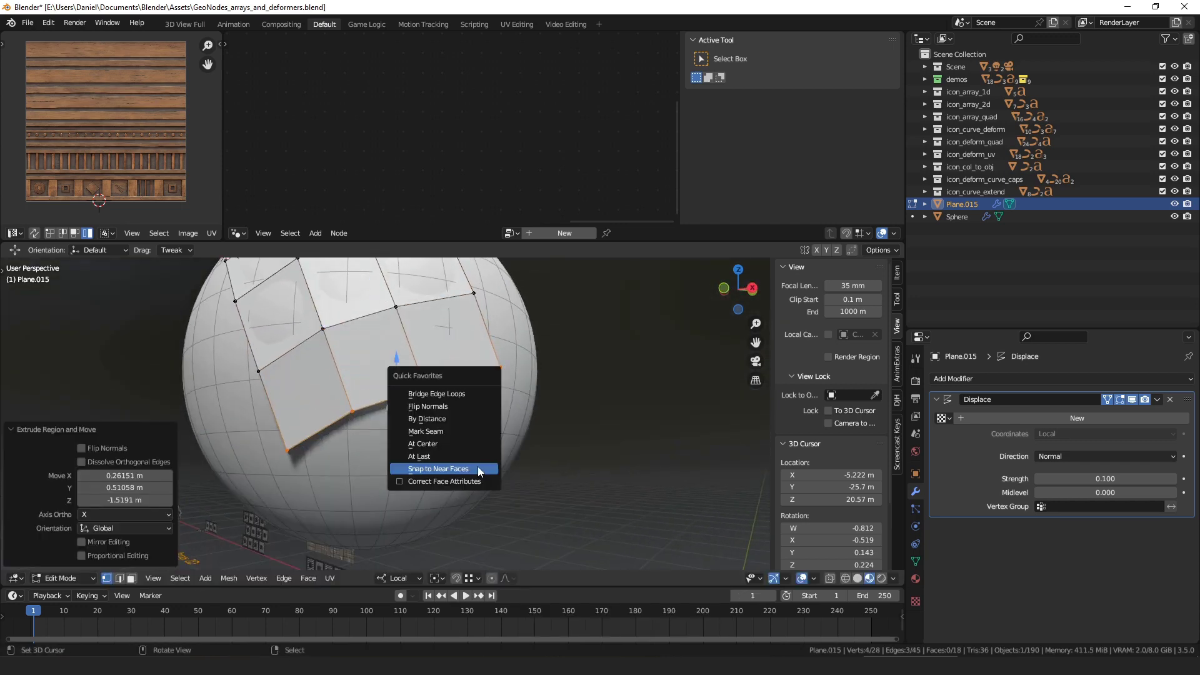
{"action": "left_click", "coordinate": [456, 470]}
Step: Select the edge loop along the grid's outer side and check the Quick Favorites entry for Snap to Near Faces
{"action": "scroll", "coordinate": [458, 458], "scroll_direction": "down", "scroll_amount": 2}
{"action": "middle_click_drag", "start_coordinate": [445, 397], "coordinate": [446, 445]}
{"action": "right_click", "coordinate": [442, 437], "text": "alt"}
{"action": "middle_click_drag", "start_coordinate": [531, 437], "coordinate": [497, 425]}
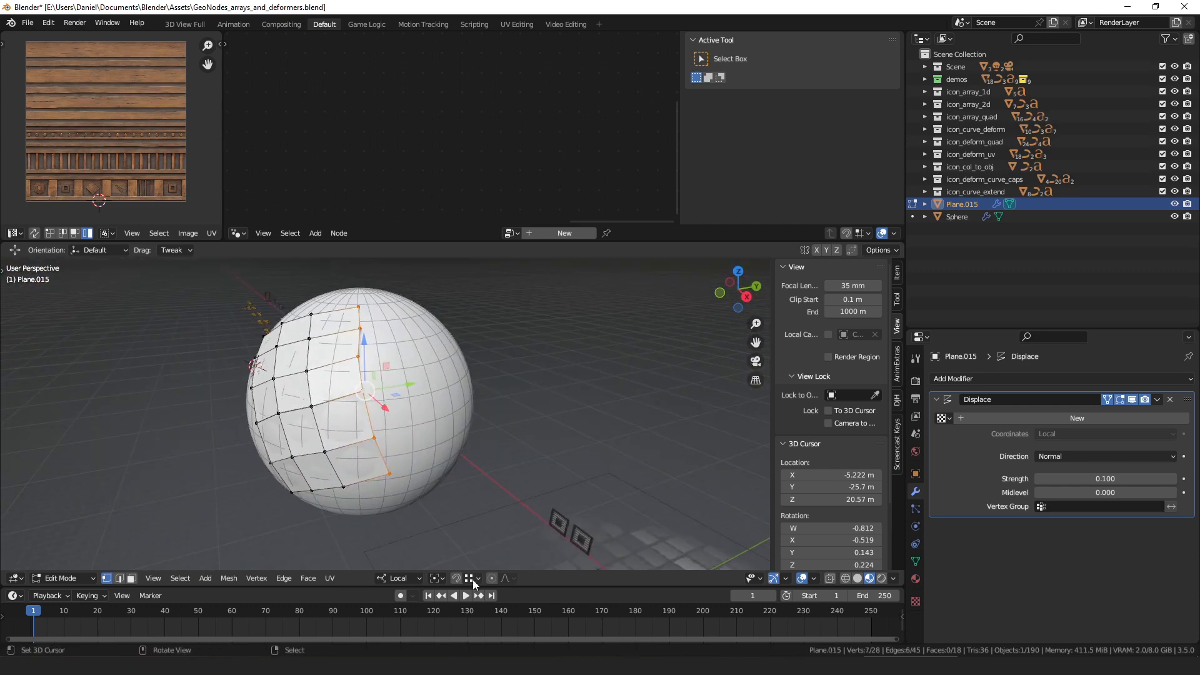
{"action": "key", "text": "F3"}
{"action": "right_click", "coordinate": [585, 462]}
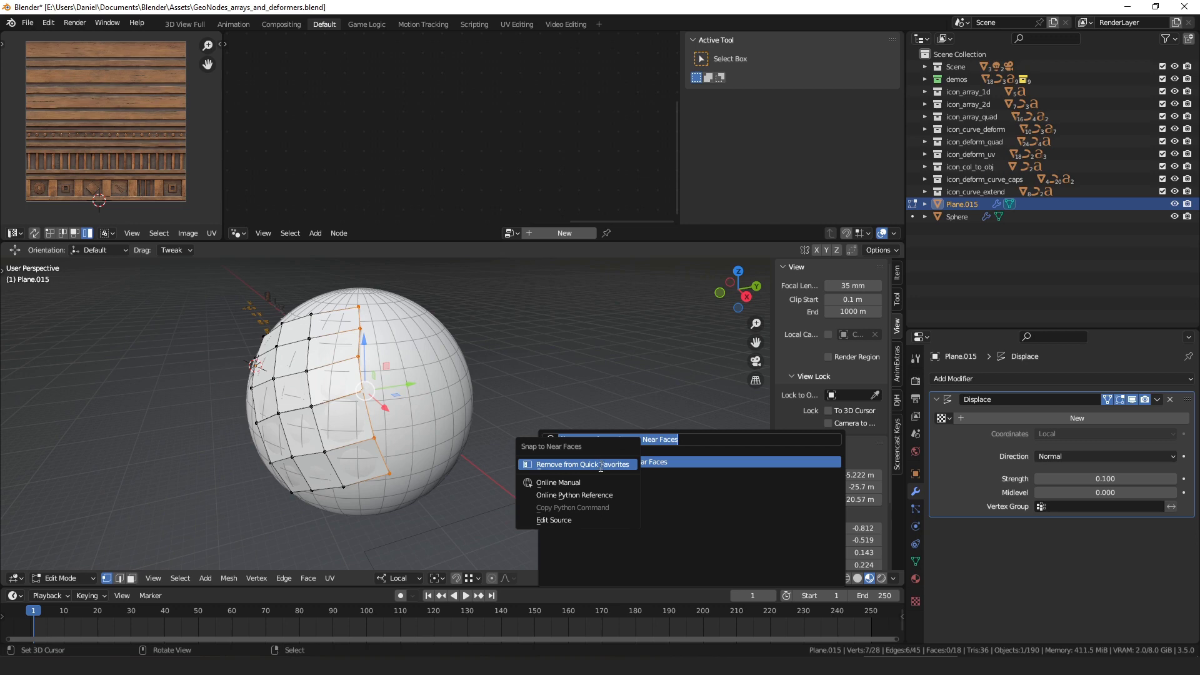
{"action": "key", "text": "Escape"}
{"action": "key", "text": "q"}
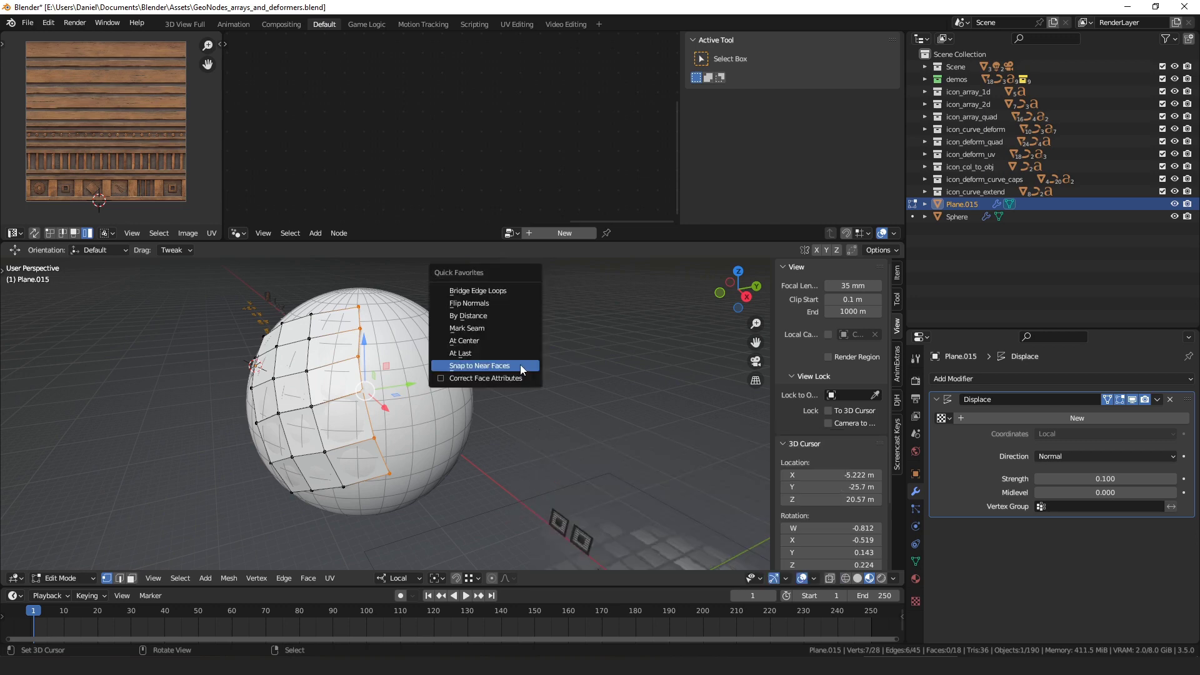
{"action": "right_click", "coordinate": [520, 365]}
{"action": "left_click", "coordinate": [535, 366]}
Step: Add a Data Transfer modifier to Plane.015 below its Displace modifier
{"action": "mouse_move", "coordinate": [466, 408]}
{"action": "middle_mouse_down"}
{"action": "mouse_move", "coordinate": [445, 403]}
{"action": "mouse_move", "coordinate": [486, 399]}
{"action": "mouse_move", "coordinate": [461, 409]}
{"action": "middle_mouse_up"}
{"action": "scroll", "coordinate": [481, 401], "scroll_direction": "down", "scroll_amount": 2}
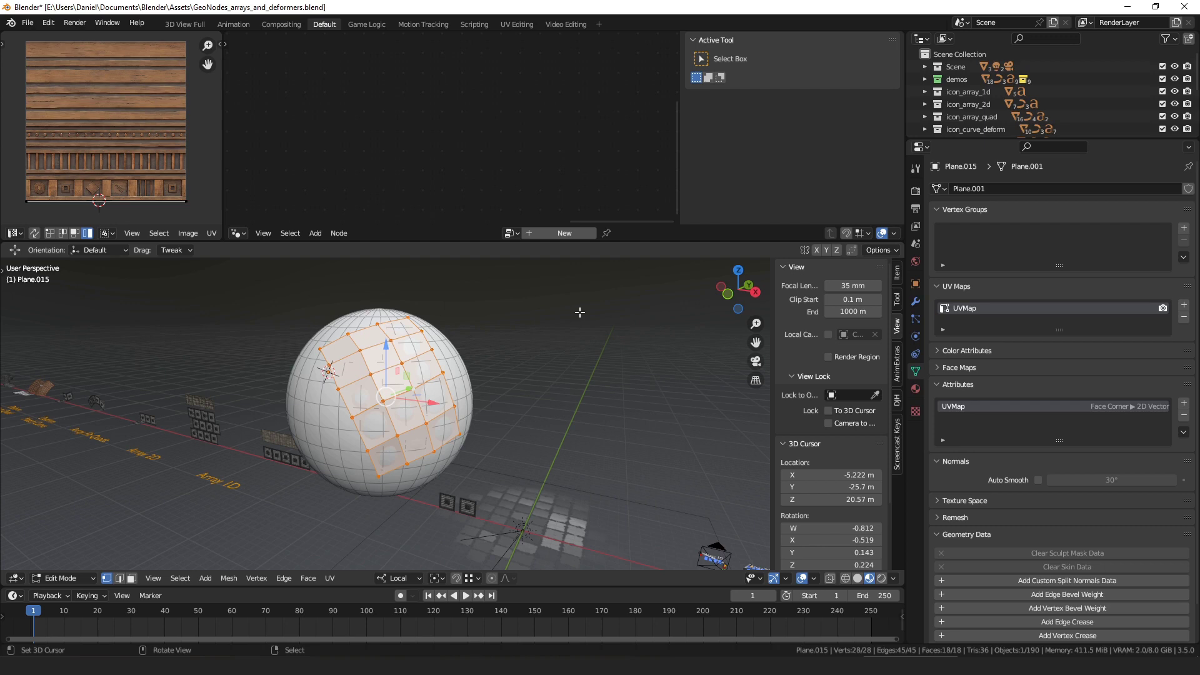
{"action": "middle_click_drag", "start_coordinate": [580, 312], "coordinate": [537, 404]}
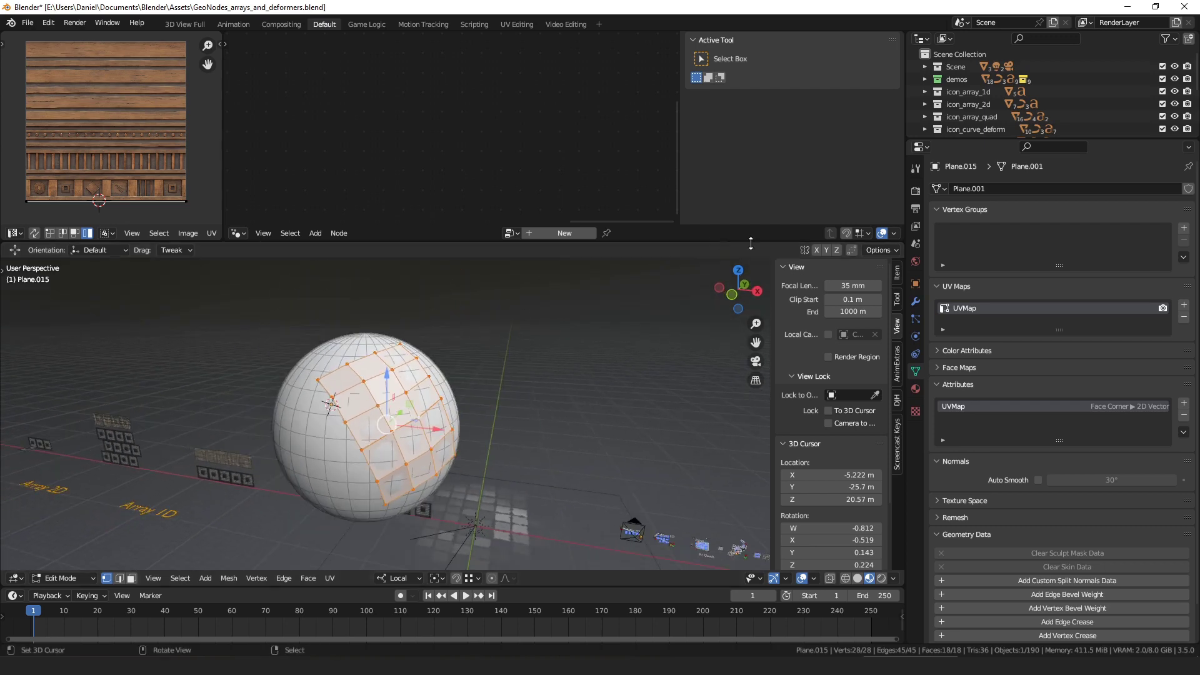
{"action": "left_click", "coordinate": [915, 302]}
{"action": "left_click", "coordinate": [976, 191]}
{"action": "left_click", "coordinate": [864, 223]}
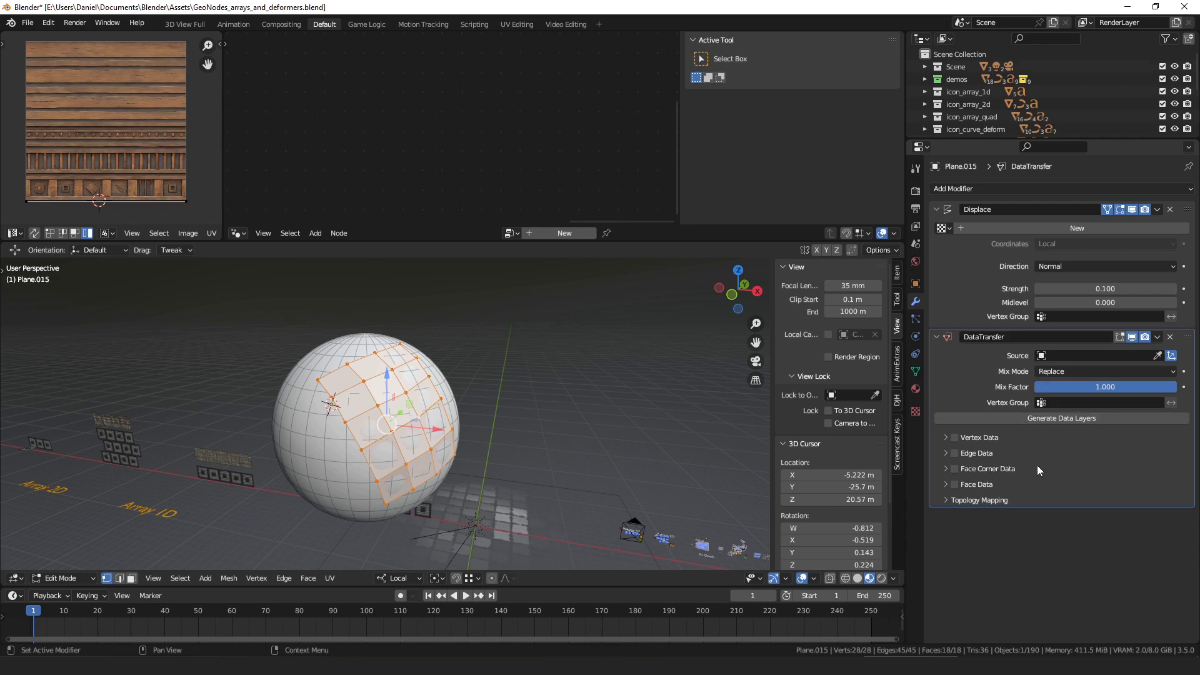
Step: Add a long series of empty vertex groups to Plane.015 and enlarge the vertex group list
{"action": "left_click", "coordinate": [915, 372]}
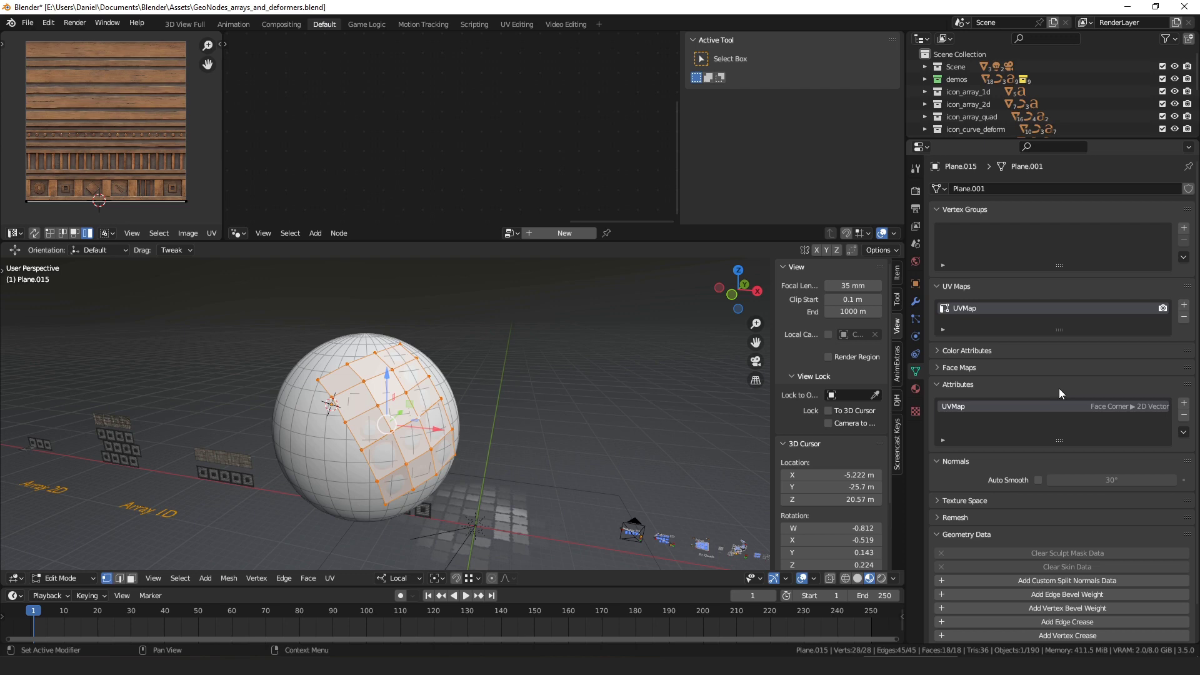
{"action": "left_click", "coordinate": [1184, 229]}
{"action": "left_click", "coordinate": [1184, 229]}
{"action": "left_click", "coordinate": [1184, 229]}
{"action": "left_click", "coordinate": [1184, 228]}
{"action": "left_click", "coordinate": [1184, 228]}
{"action": "left_click", "coordinate": [1184, 229]}
{"action": "left_click", "coordinate": [1183, 229]}
{"action": "left_click", "coordinate": [1183, 229]}
{"action": "left_click", "coordinate": [1184, 229]}
{"action": "left_click", "coordinate": [1184, 229]}
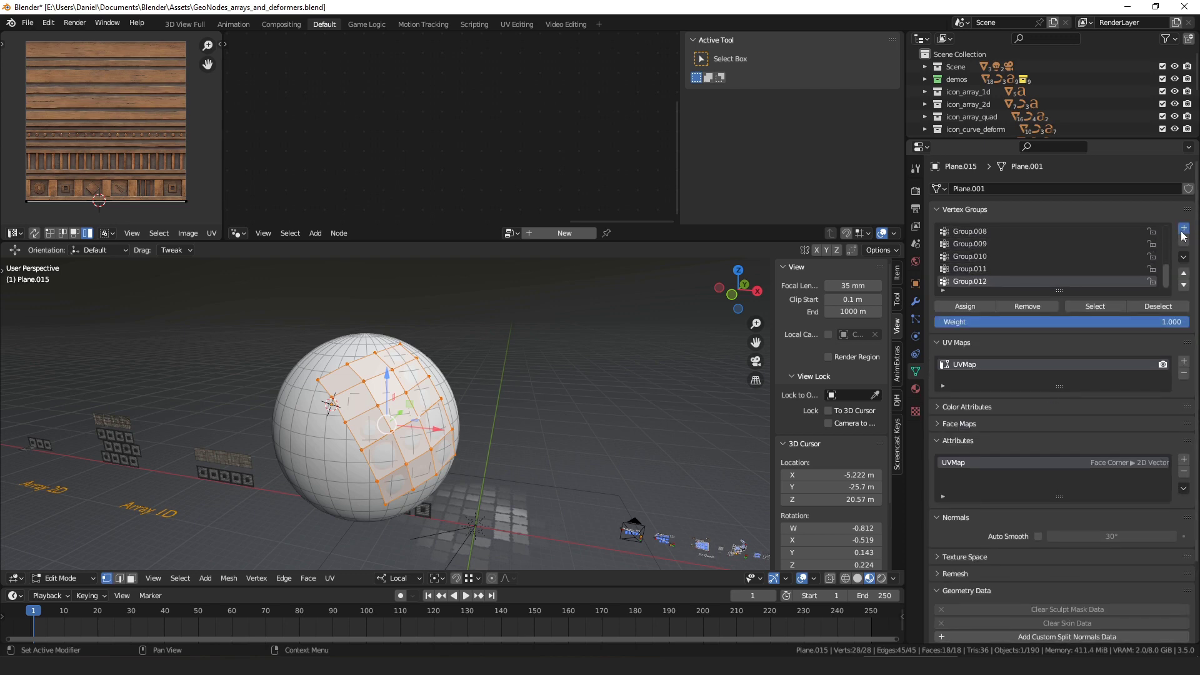
{"action": "left_click", "coordinate": [1183, 230]}
{"action": "left_click", "coordinate": [1182, 230]}
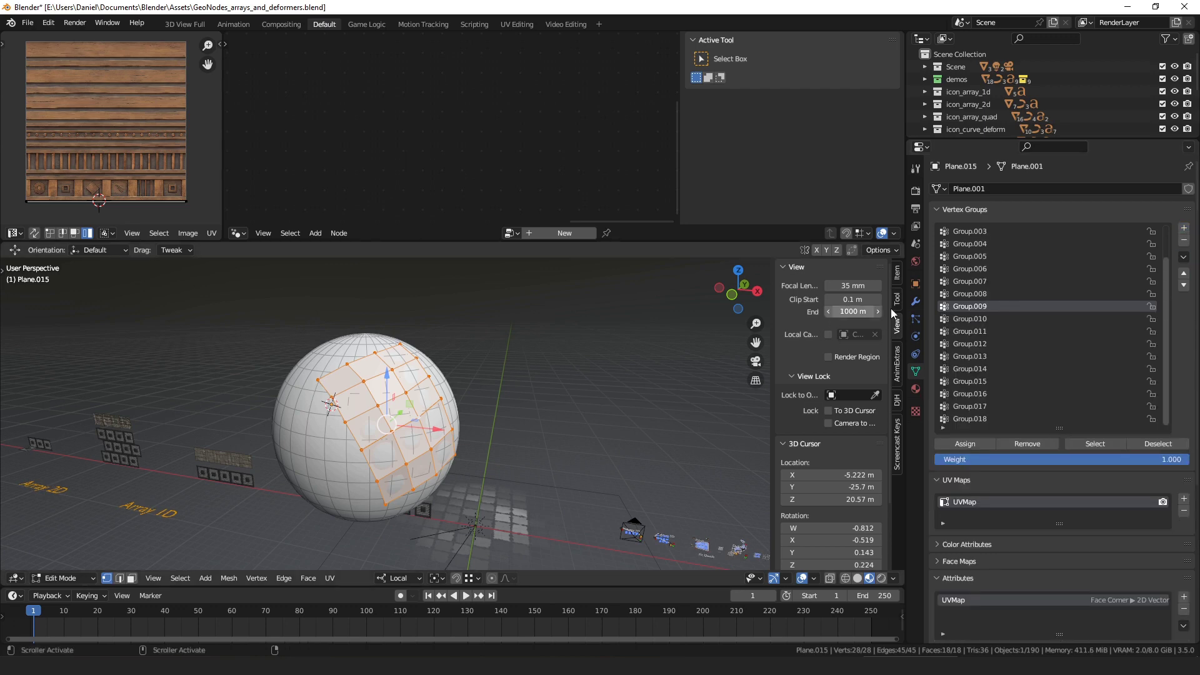
Step: Examine several of the new vertex groups and the built-in operations for deleting unlocked or all groups
{"action": "left_click", "coordinate": [1184, 257]}
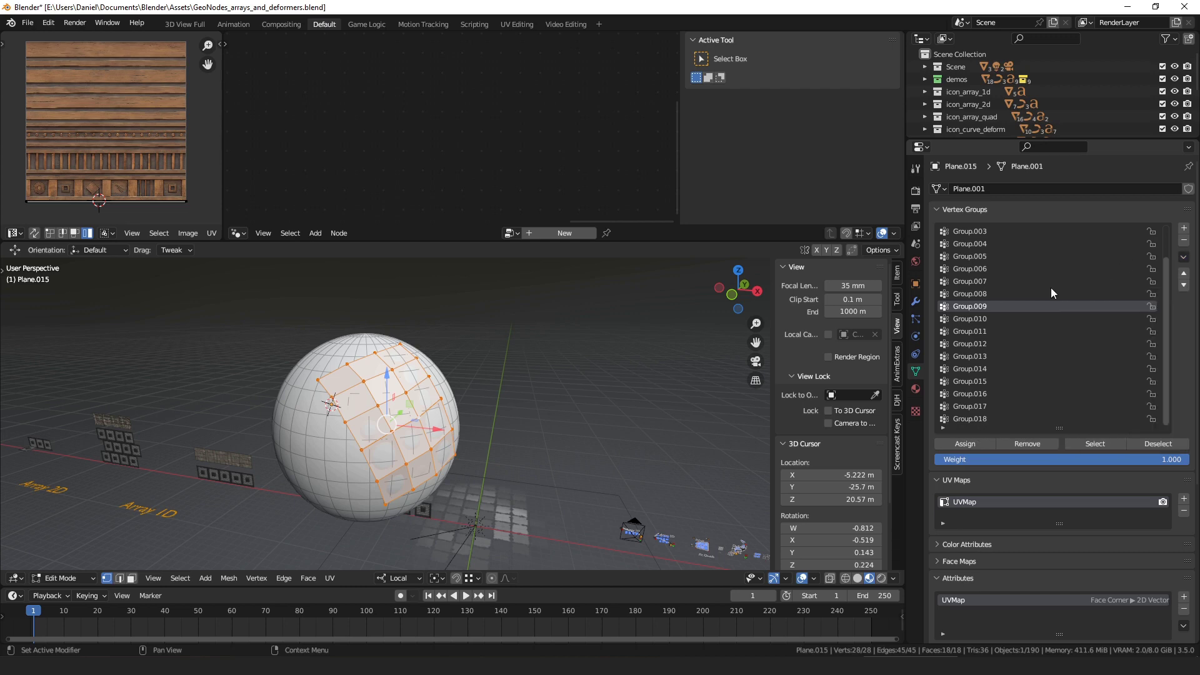
{"action": "left_click", "coordinate": [994, 319]}
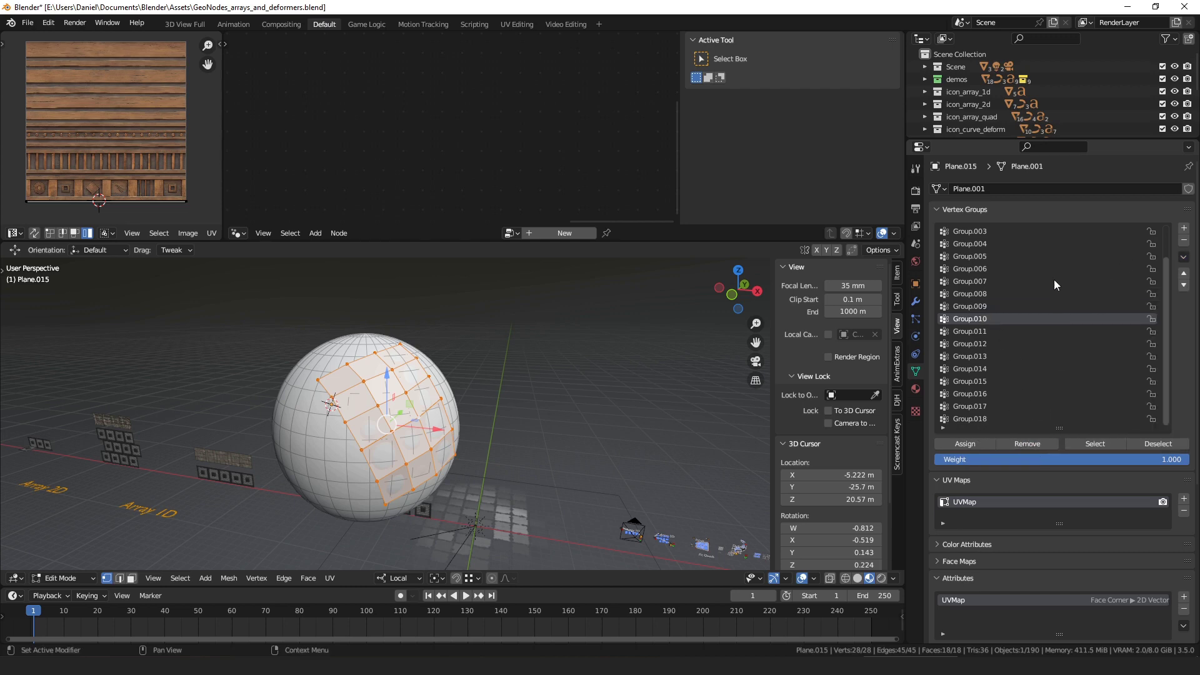
{"action": "left_click", "coordinate": [1038, 291]}
{"action": "left_click", "coordinate": [1183, 257]}
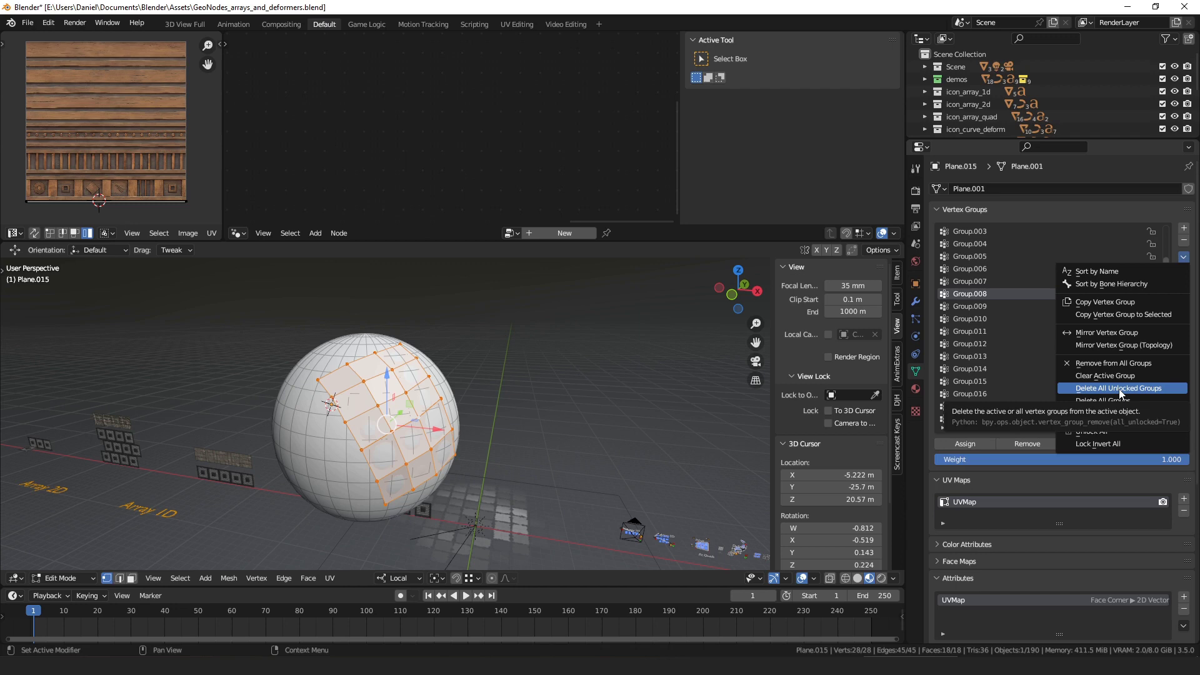
{"action": "left_click", "coordinate": [994, 279]}
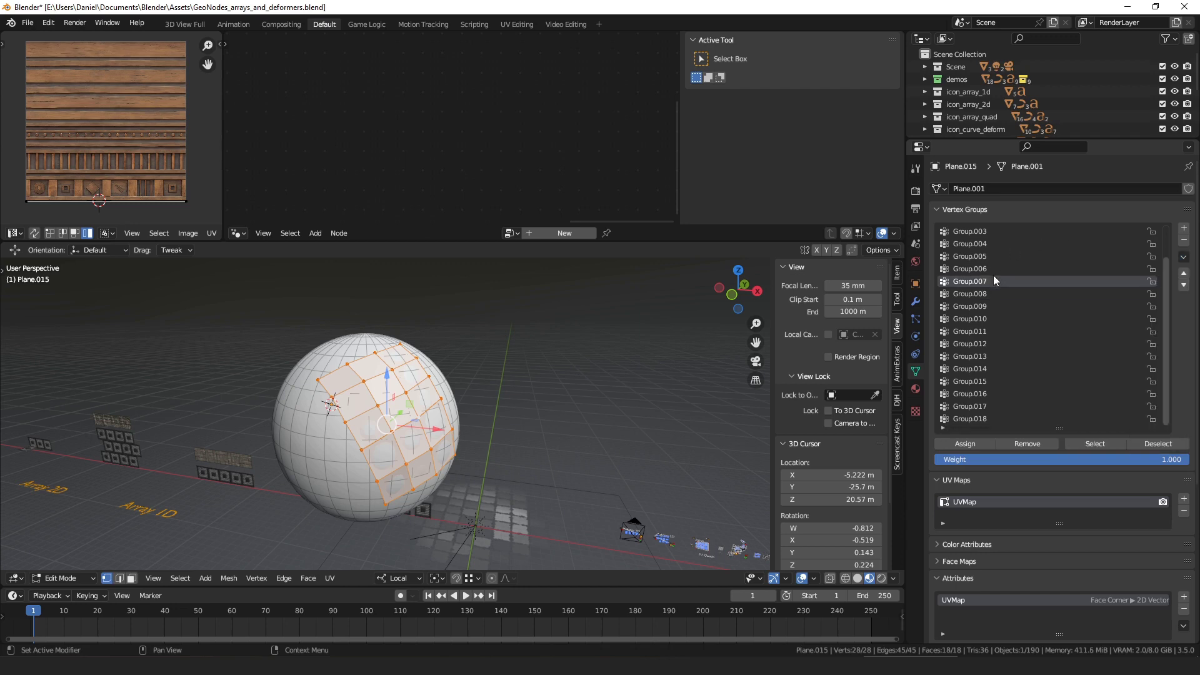
{"action": "key", "text": "ctrl+z"}
Step: Run the Clean Vertex Groups operator on Plane.015 to remove its unused vertex groups
{"action": "middle_click_drag", "start_coordinate": [440, 332], "coordinate": [426, 343]}
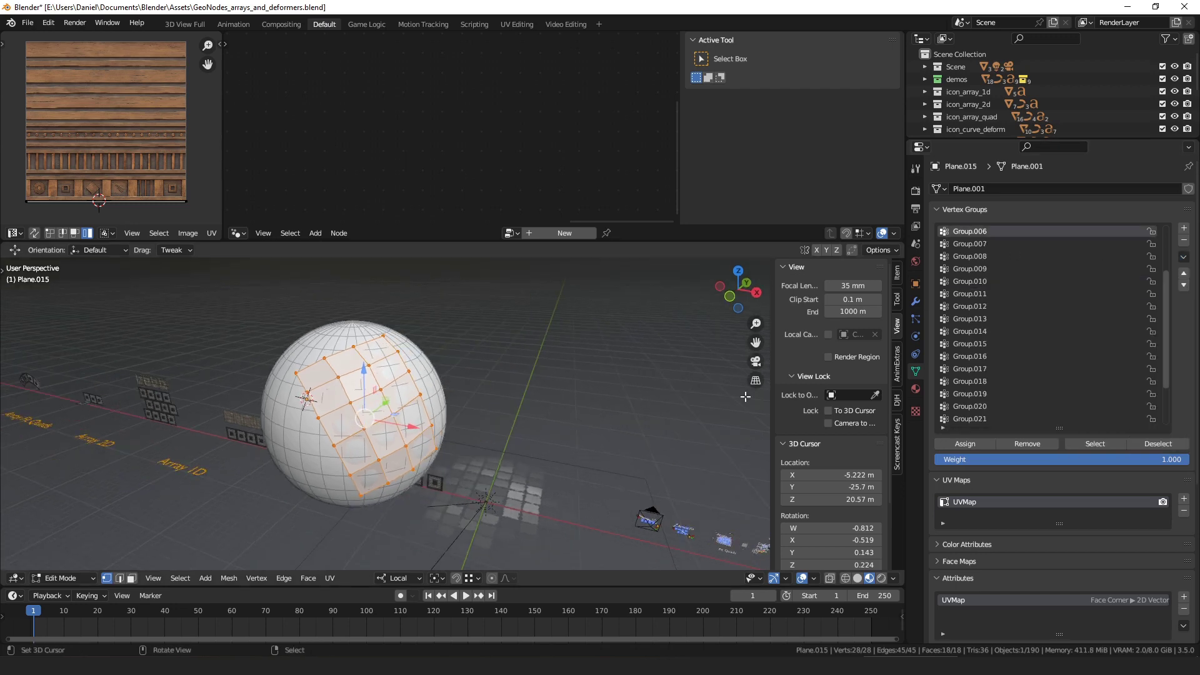
{"action": "middle_click_drag", "start_coordinate": [489, 380], "coordinate": [490, 375]}
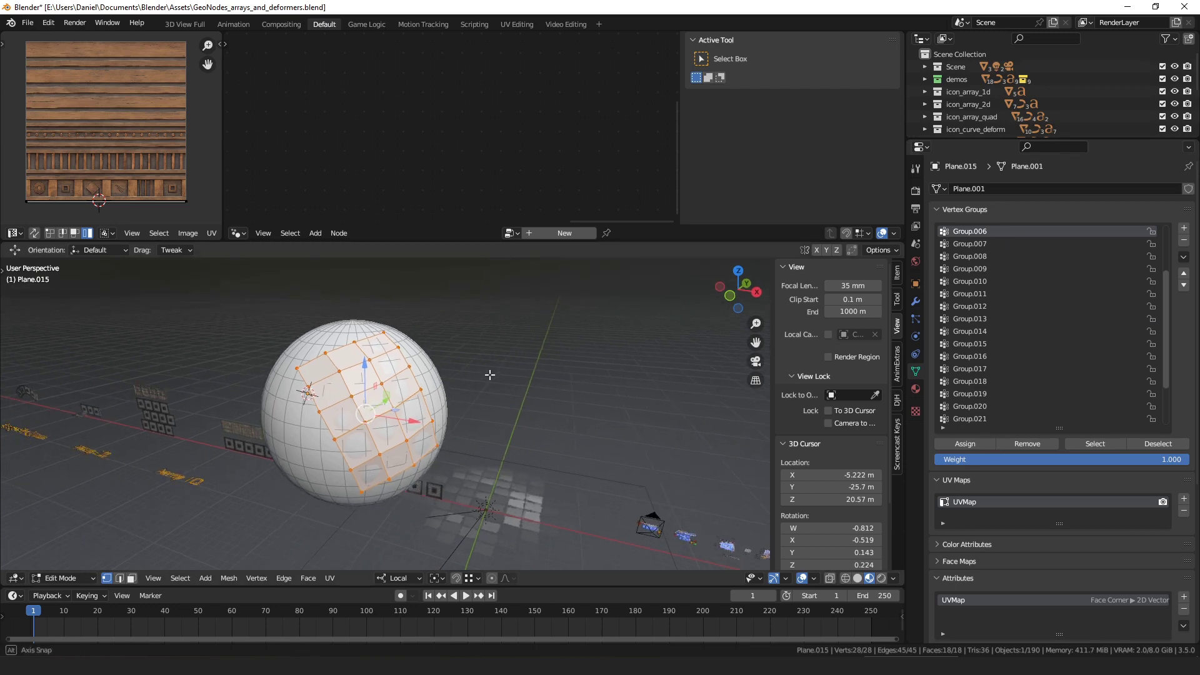
{"action": "key", "text": "F3"}
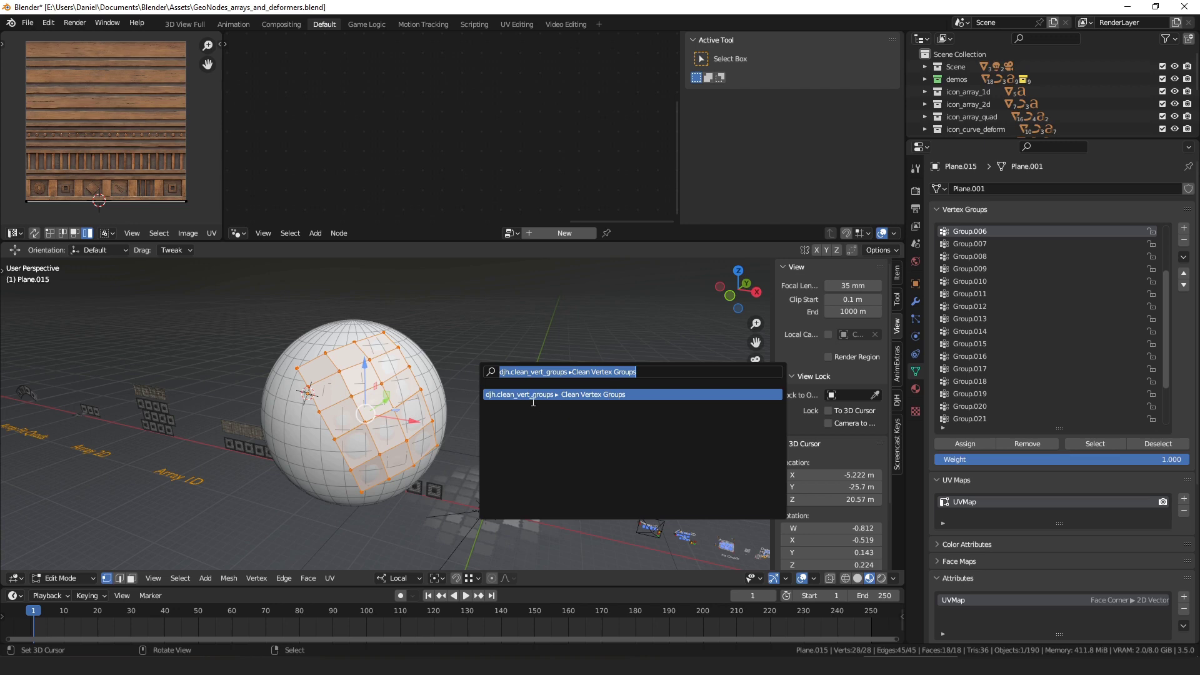
{"action": "left_click", "coordinate": [630, 395]}
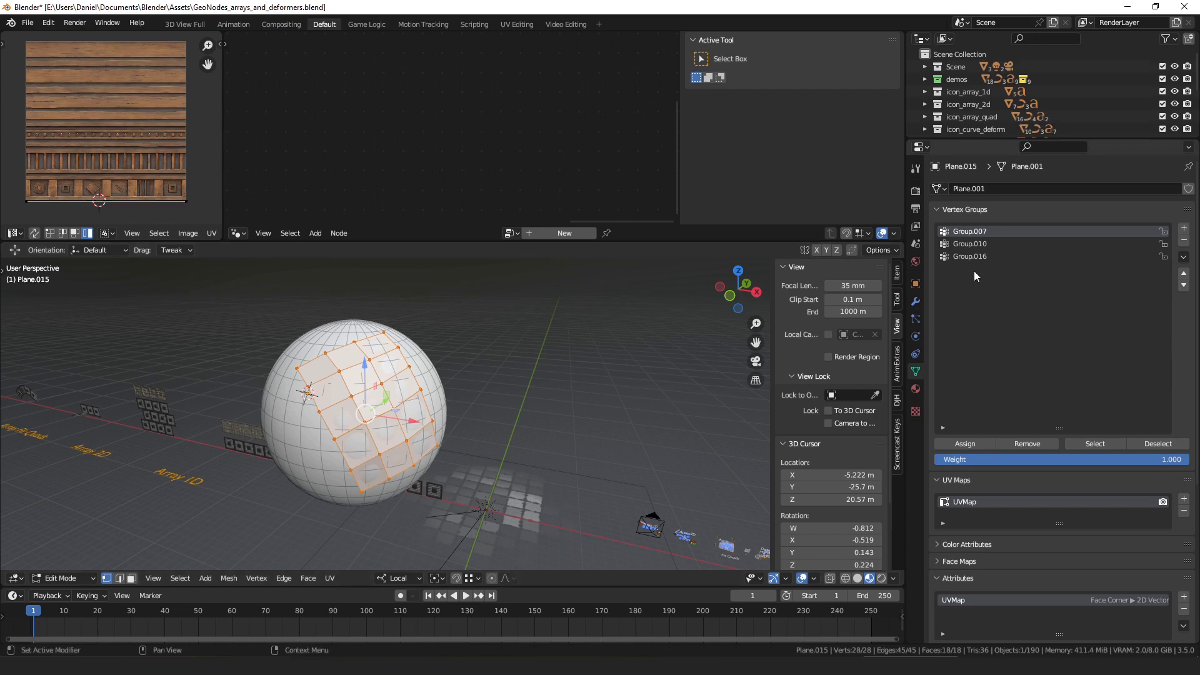
Step: Return Plane.015 to Object Mode and view the sphere within the whole scene
{"action": "middle_click_drag", "start_coordinate": [497, 430], "coordinate": [517, 416]}
{"action": "key", "text": "ctrl+Tab"}
{"action": "left_click", "coordinate": [283, 378]}
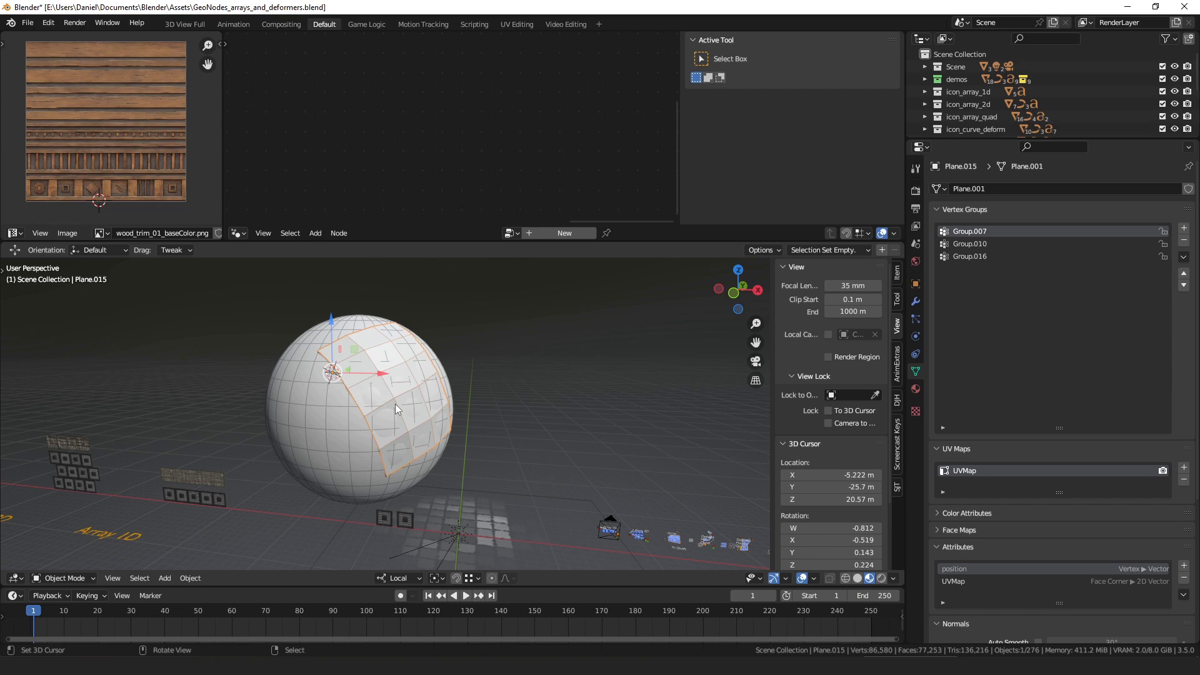
{"action": "scroll", "coordinate": [429, 407], "scroll_direction": "down", "scroll_amount": 3}
{"action": "mouse_move", "coordinate": [563, 436]}
{"action": "middle_mouse_down", "text": "shift"}
{"action": "mouse_move", "coordinate": [554, 433]}
{"action": "mouse_move", "coordinate": [564, 456]}
{"action": "middle_mouse_up", "text": "shift"}
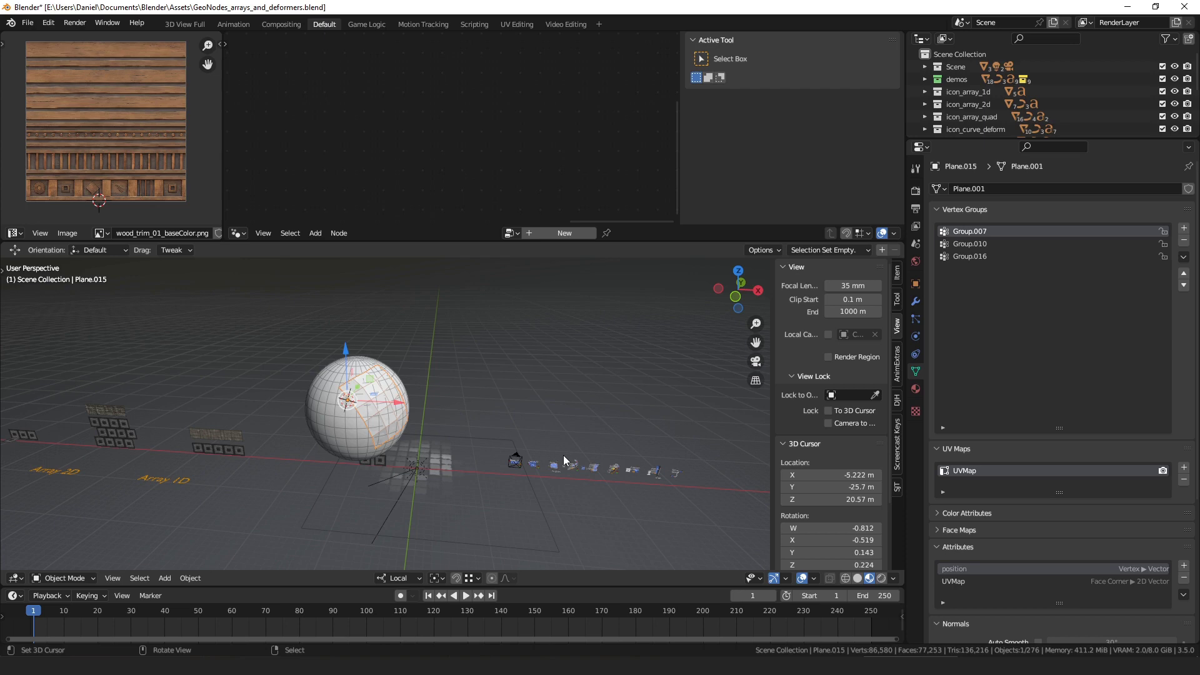
{"action": "middle_click_drag", "start_coordinate": [572, 462], "coordinate": [430, 388]}
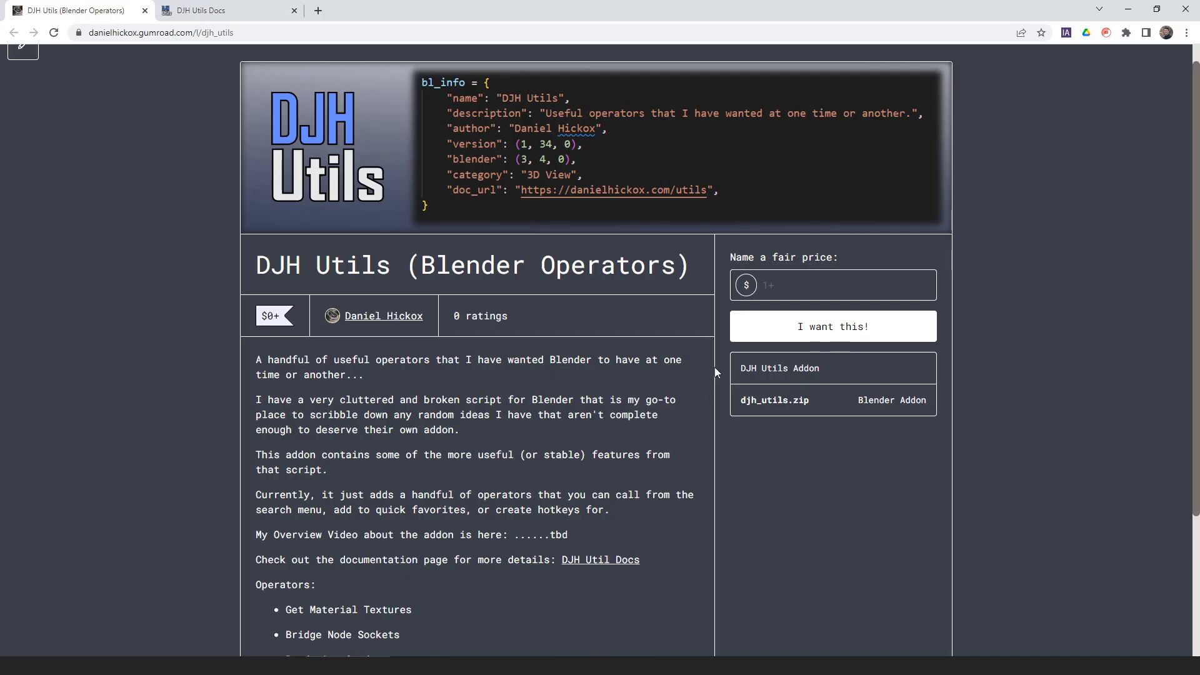
Step: Read through the DJH Utils Gumroad page and the operator descriptions on the DJH Utils Docs page in the browser
{"action": "scroll", "coordinate": [700, 430], "scroll_direction": "down", "scroll_amount": 4}
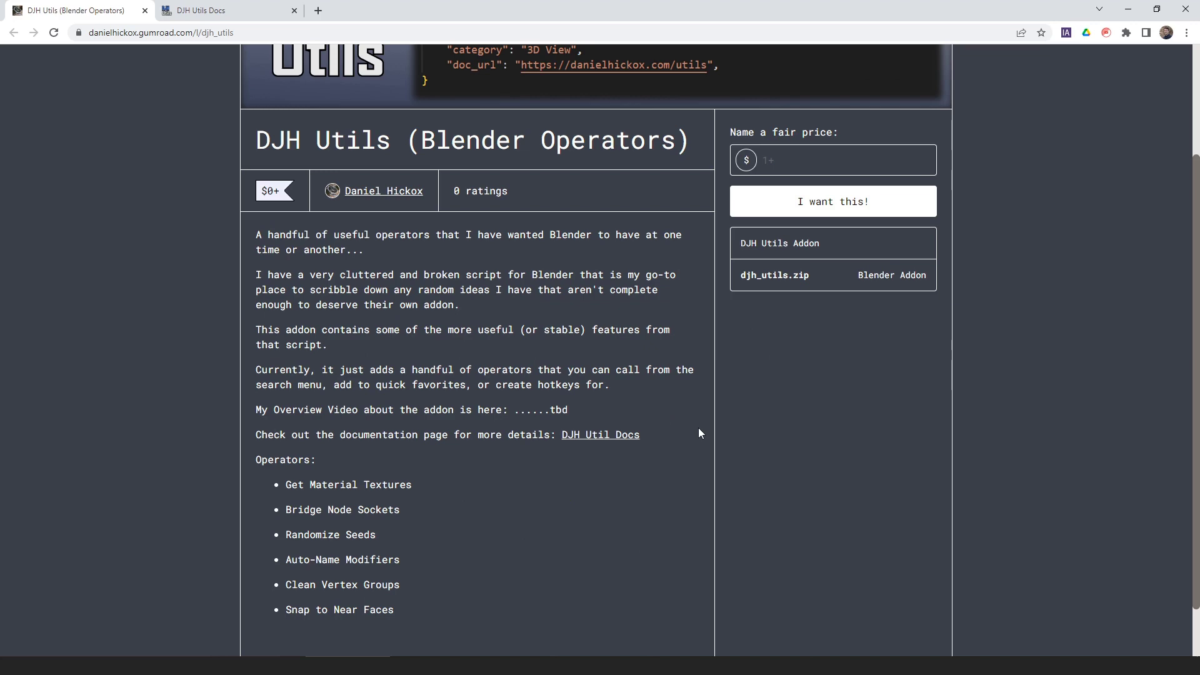
{"action": "scroll", "coordinate": [699, 432], "scroll_direction": "up", "scroll_amount": 3}
{"action": "scroll", "coordinate": [526, 332], "scroll_direction": "down", "scroll_amount": 3}
{"action": "left_click", "coordinate": [214, 16]}
{"action": "scroll", "coordinate": [595, 411], "scroll_direction": "down", "scroll_amount": 5}
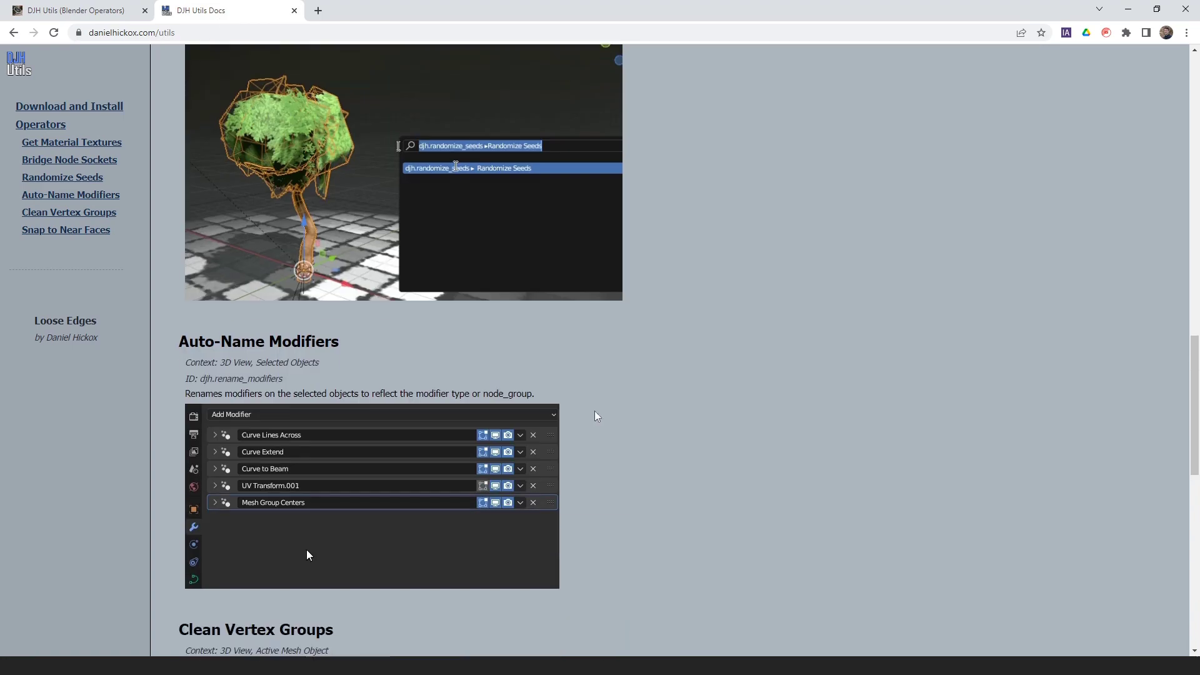
{"action": "scroll", "coordinate": [617, 404], "scroll_direction": "up", "scroll_amount": 11}
{"action": "scroll", "coordinate": [625, 410], "scroll_direction": "up", "scroll_amount": 7}
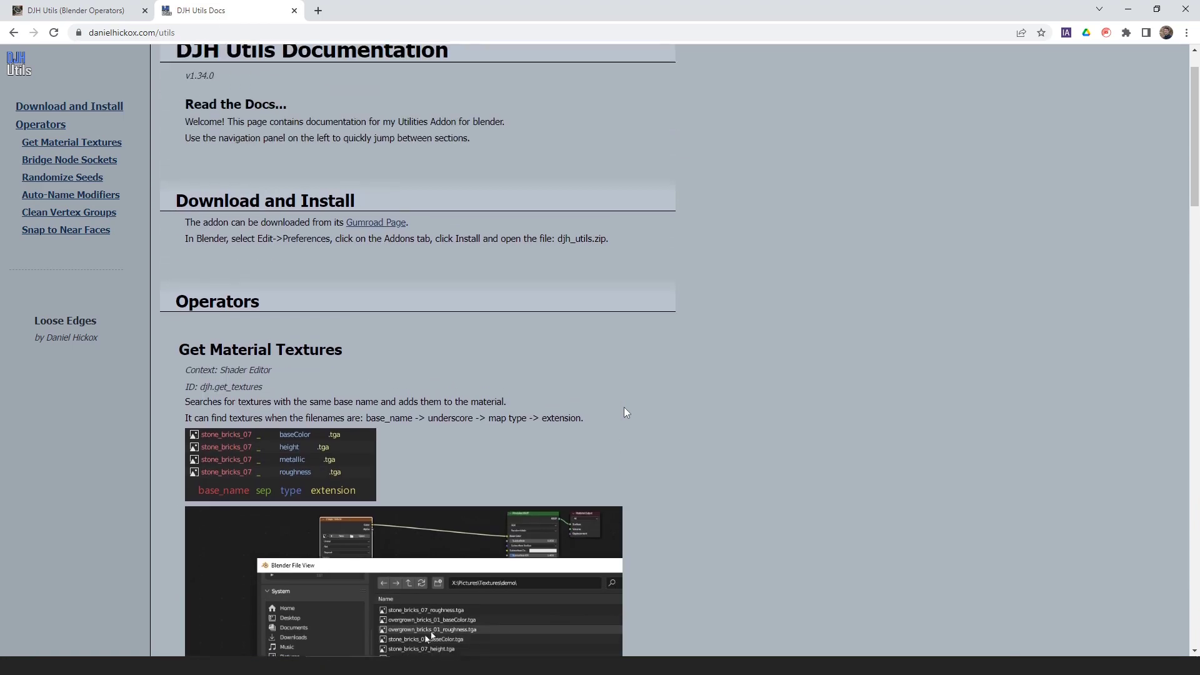
{"action": "scroll", "coordinate": [611, 399], "scroll_direction": "down", "scroll_amount": 5}
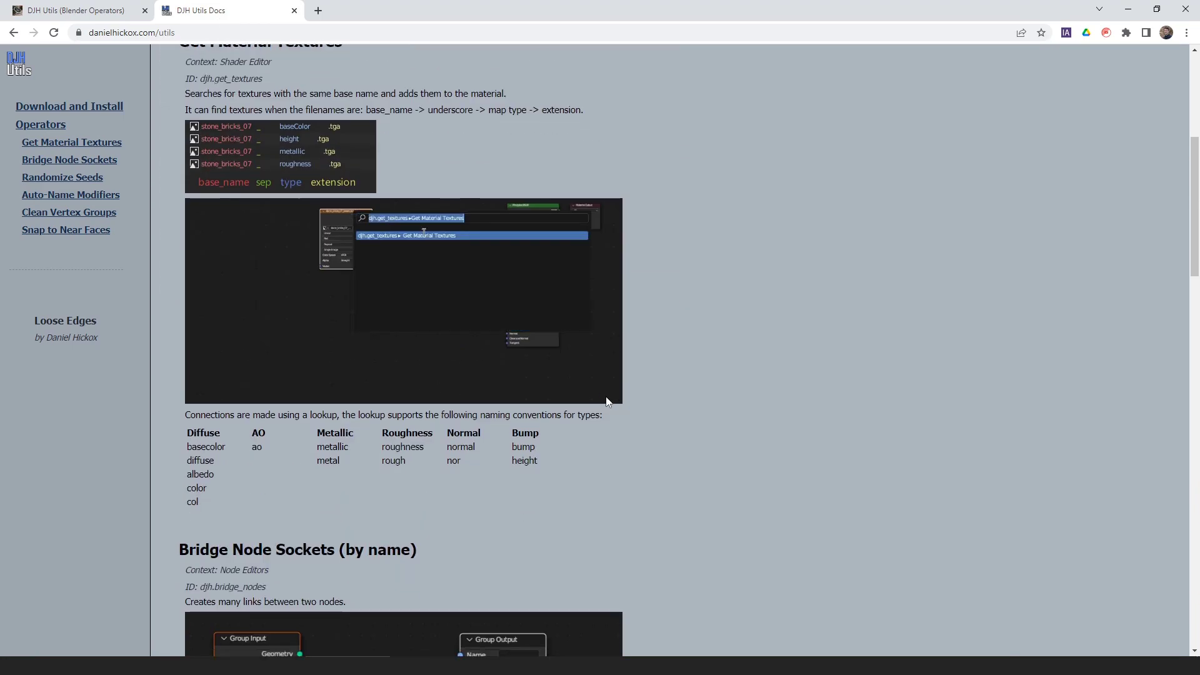
Step: Switch to Visual Studio Code and open blender_addon_empty.py from the Scripts folder
{"action": "key", "text": "alt+Tab"}
{"action": "key", "text": "alt+Tab"}
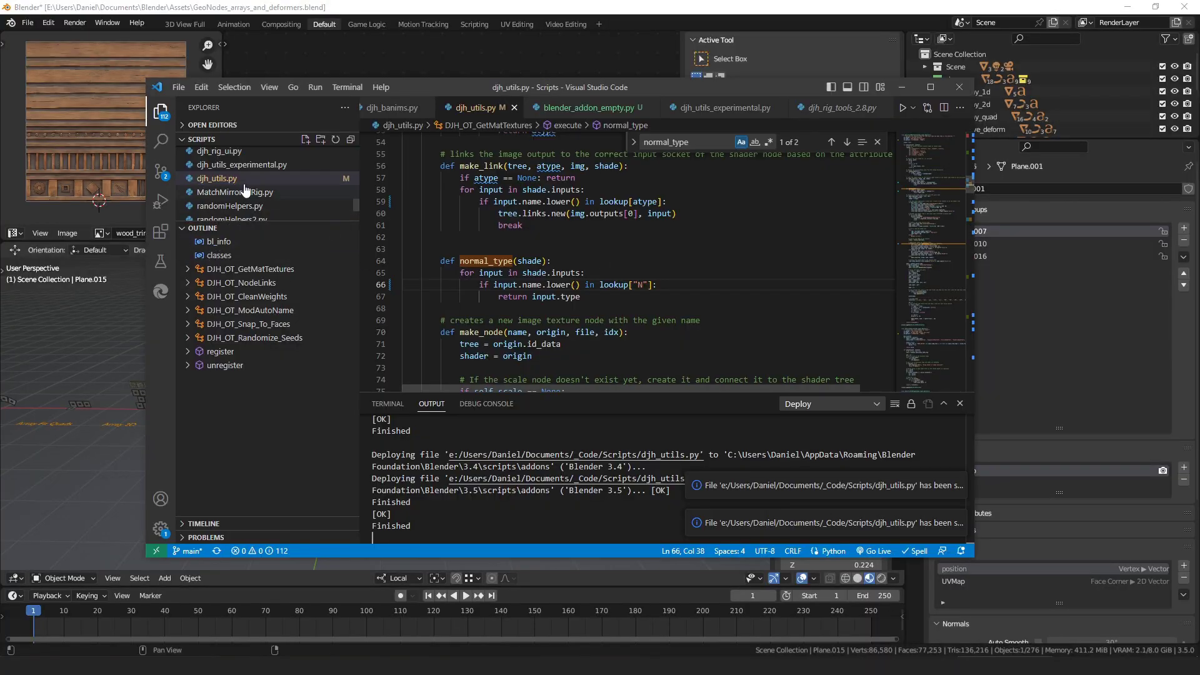
{"action": "scroll", "coordinate": [253, 187], "scroll_direction": "up", "scroll_amount": 2}
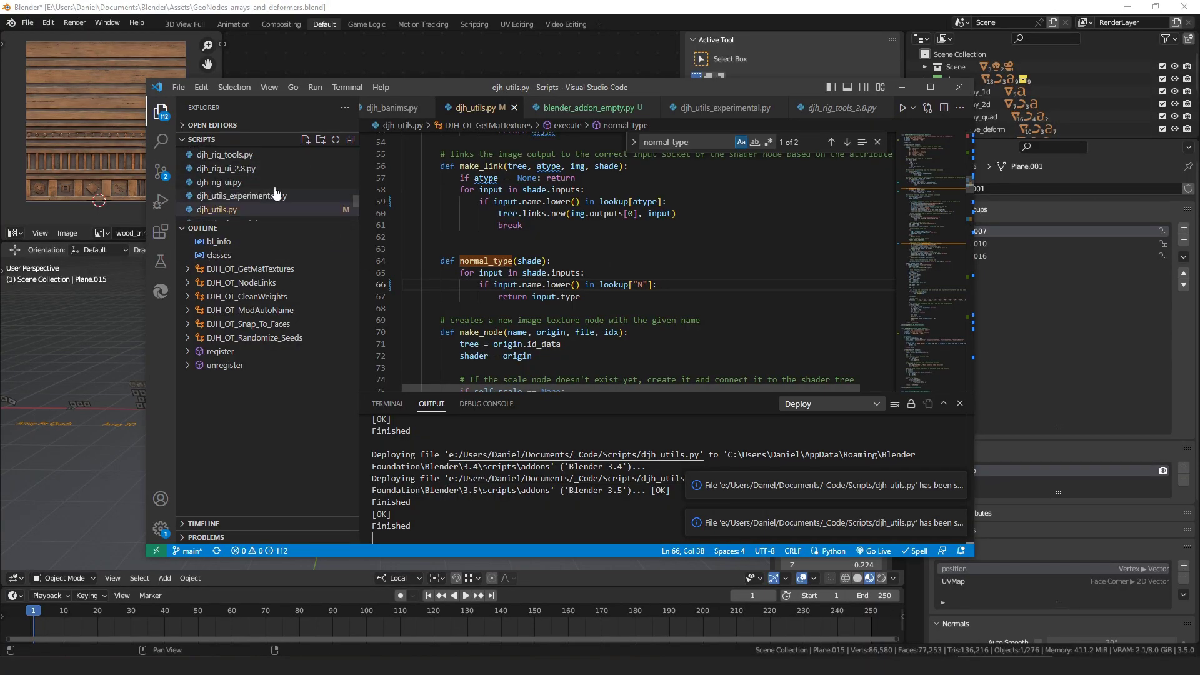
{"action": "scroll", "coordinate": [294, 178], "scroll_direction": "up", "scroll_amount": 4}
{"action": "scroll", "coordinate": [294, 178], "scroll_direction": "up", "scroll_amount": 4}
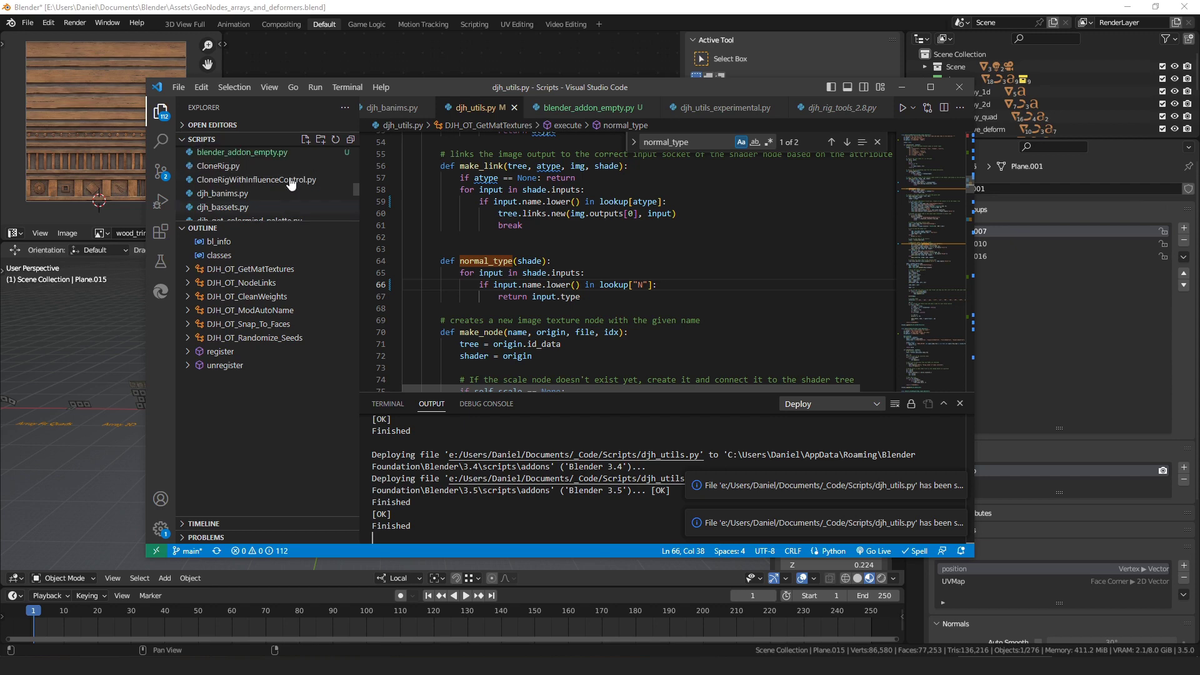
{"action": "left_click", "coordinate": [272, 183]}
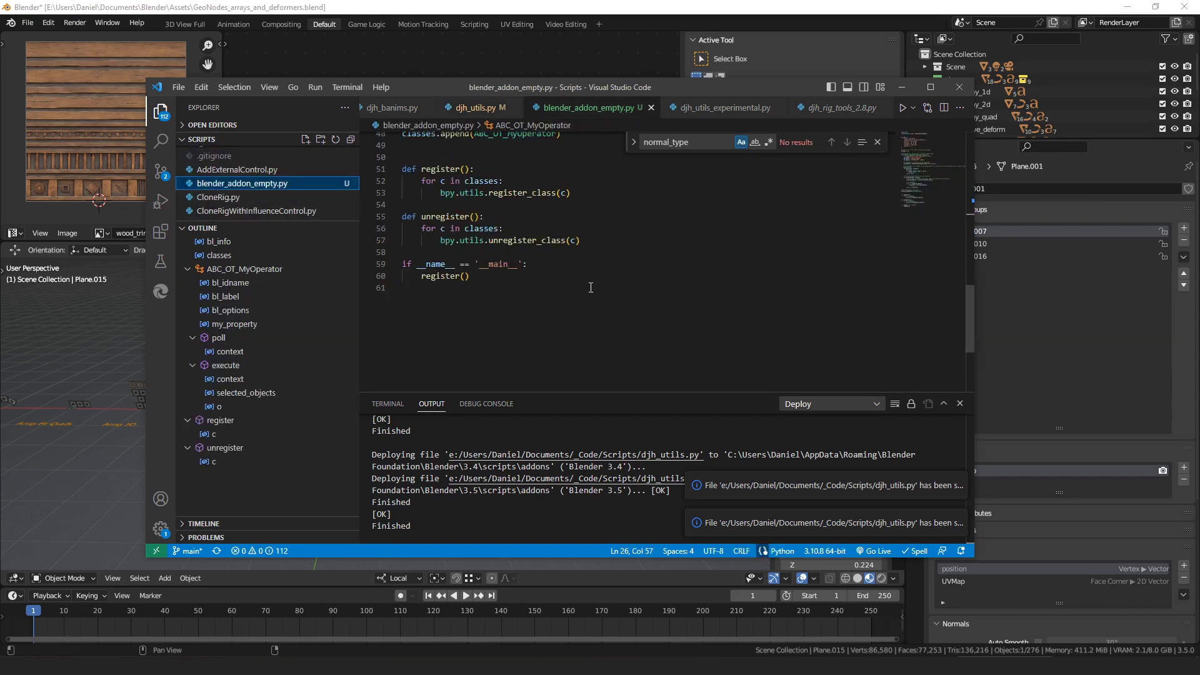
Step: Review the add-on template's code and the Blender 3.4 and 3.5 addons folder paths in the deployment output
{"action": "scroll", "coordinate": [562, 275], "scroll_direction": "up", "scroll_amount": 10}
{"action": "scroll", "coordinate": [582, 288], "scroll_direction": "up", "scroll_amount": 2}
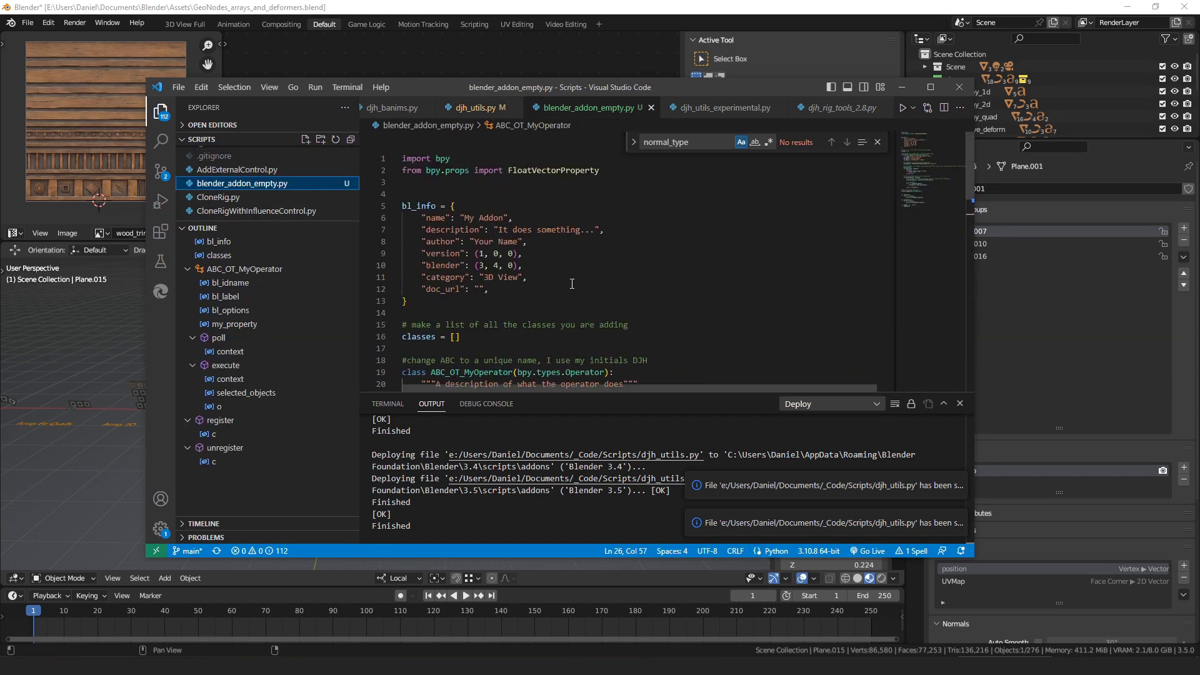
{"action": "scroll", "coordinate": [502, 179], "scroll_direction": "down", "scroll_amount": 3}
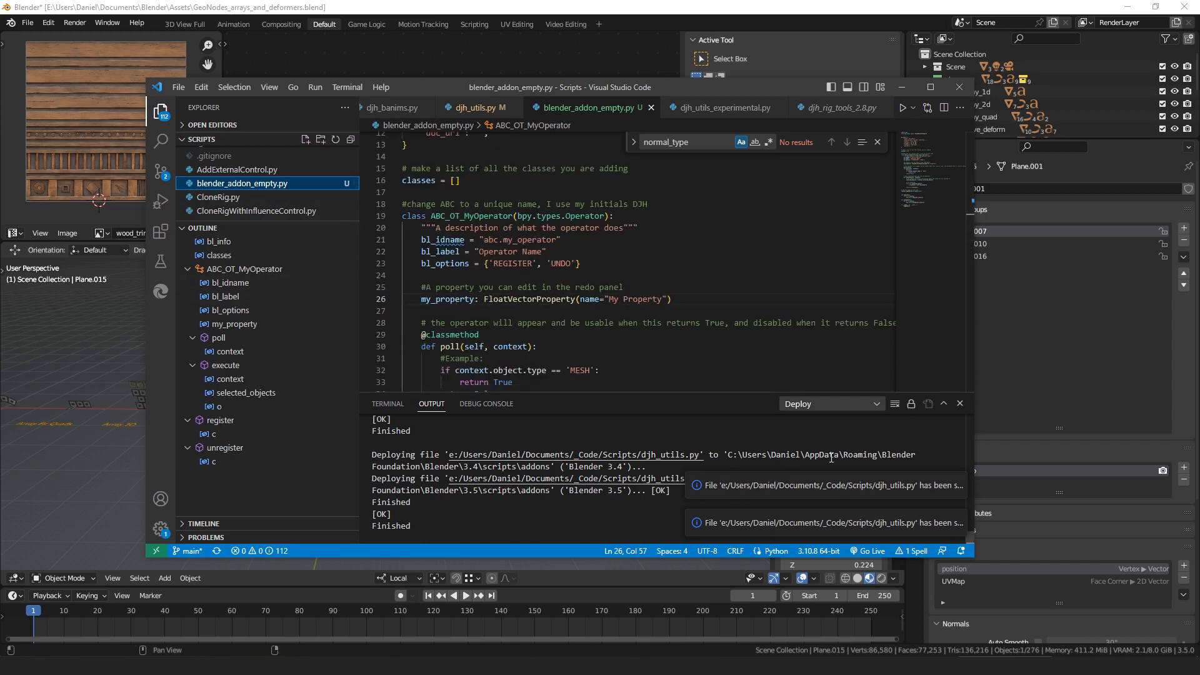
{"action": "left_click", "coordinate": [479, 469]}
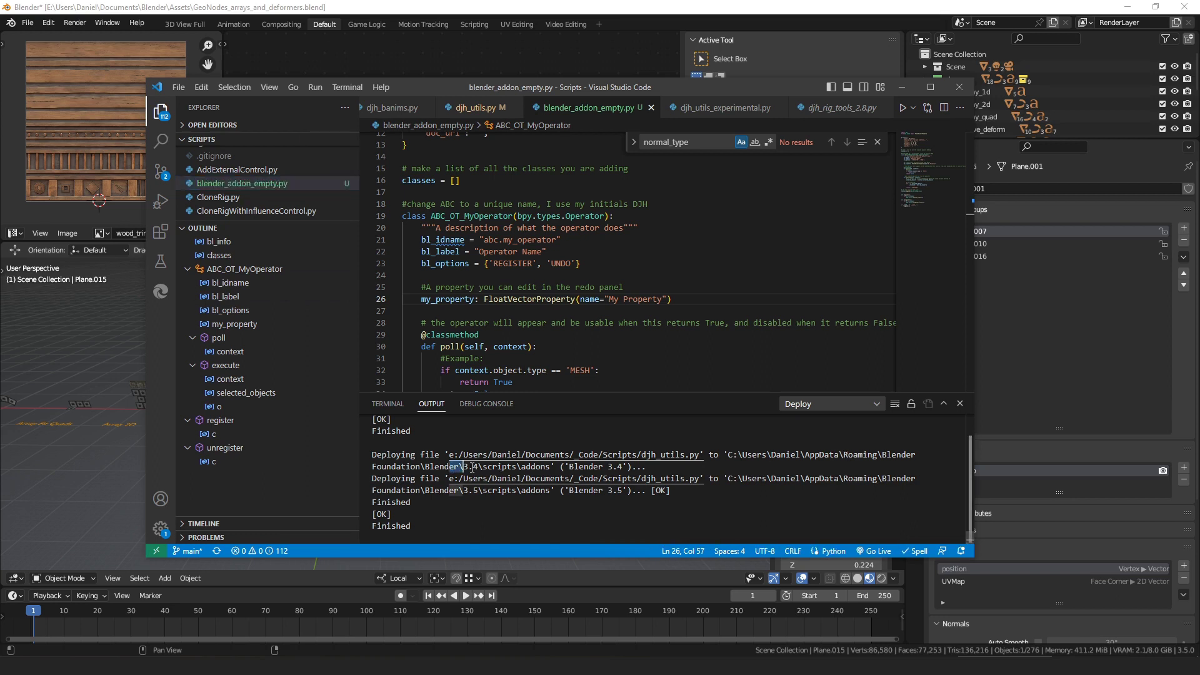
{"action": "left_click_drag", "start_coordinate": [449, 467], "coordinate": [550, 468]}
{"action": "left_click_drag", "start_coordinate": [434, 491], "coordinate": [549, 491]}
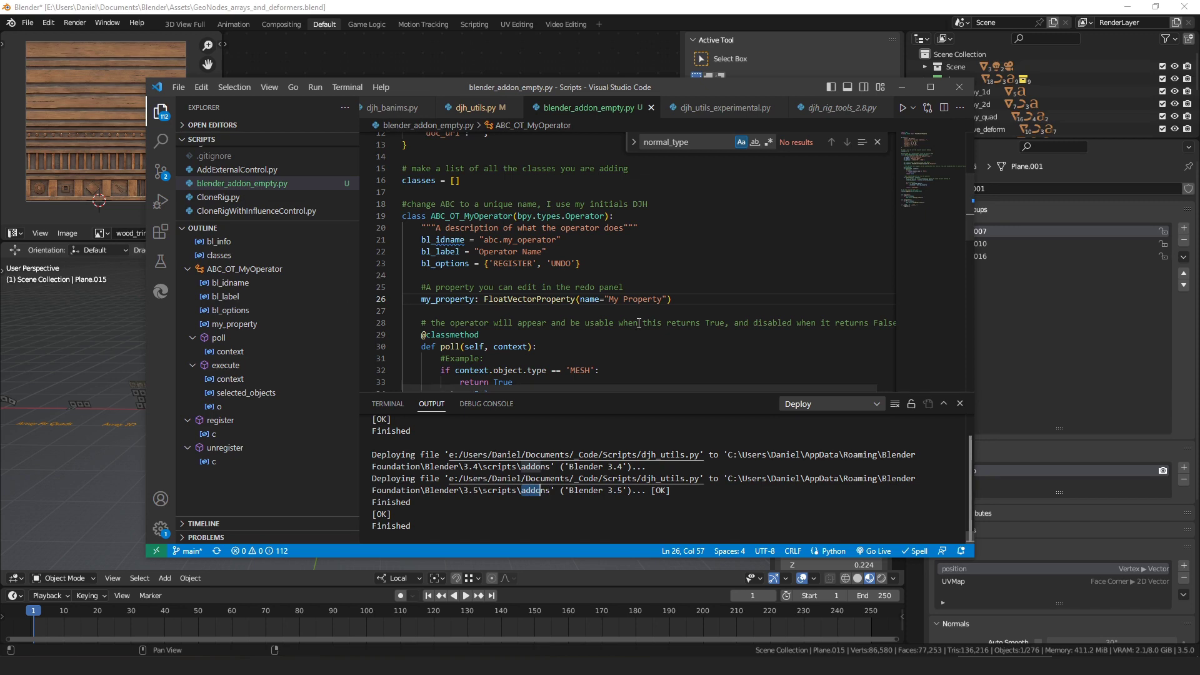
{"action": "scroll", "coordinate": [563, 281], "scroll_direction": "down", "scroll_amount": 1}
Step: Switch to Blender and enable the 3D View: My Addon add-on in the preferences
{"action": "left_click", "coordinate": [48, 23]}
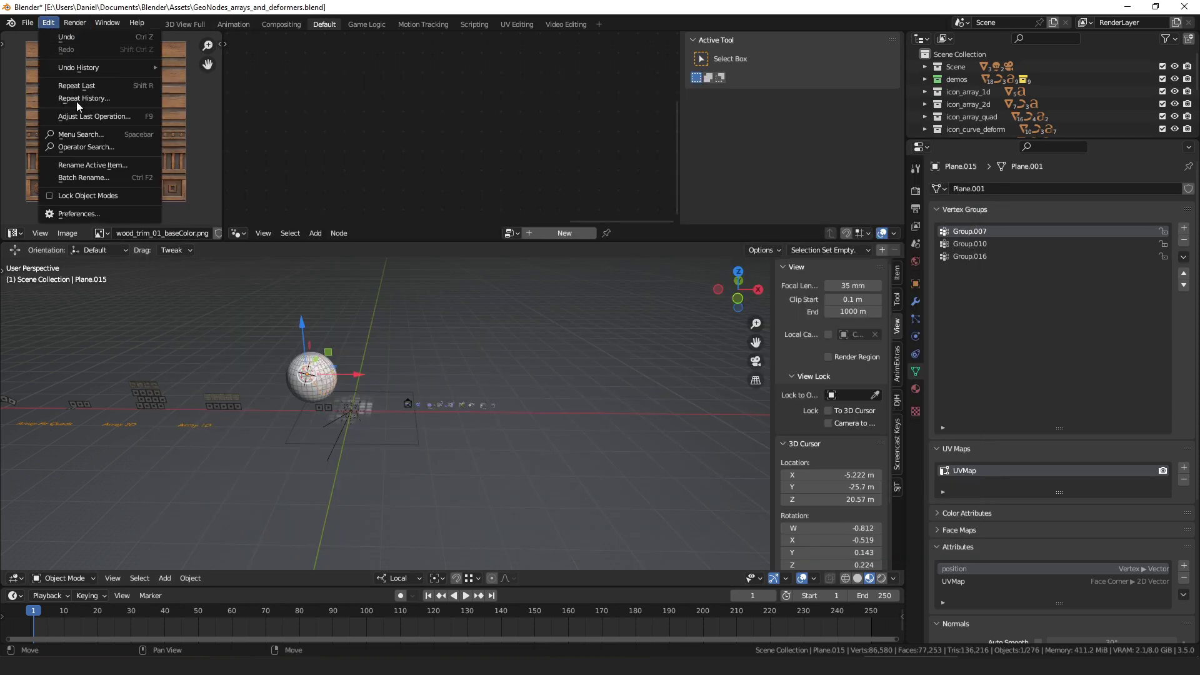
{"action": "left_click", "coordinate": [99, 212]}
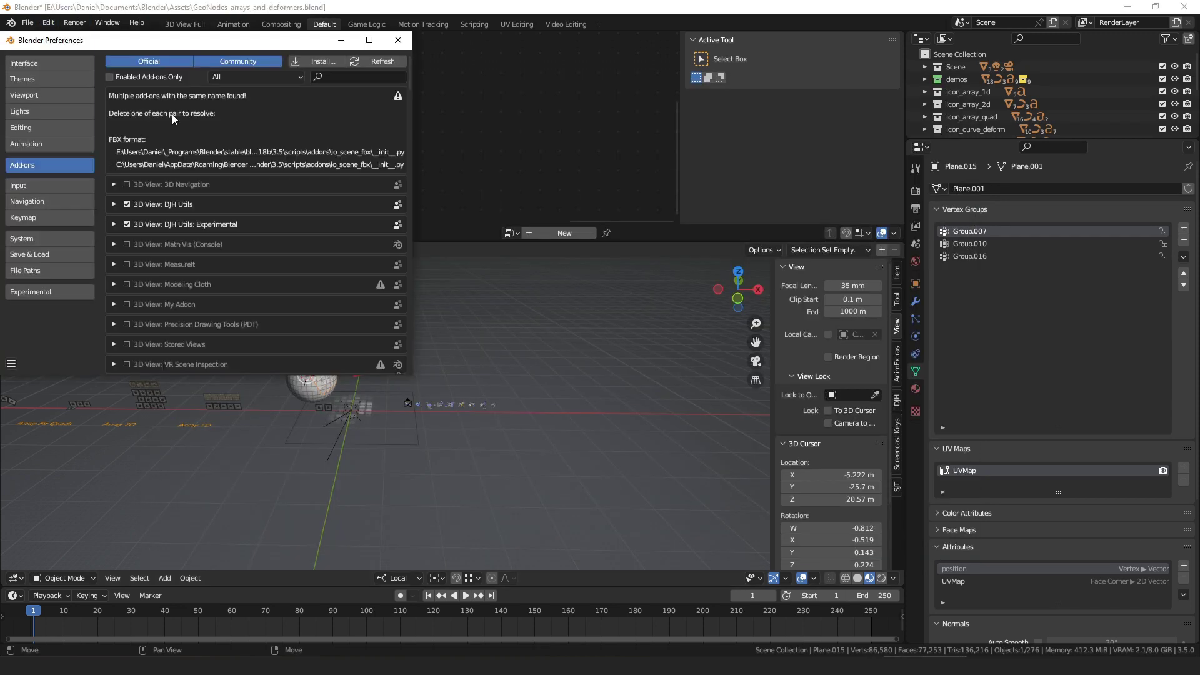
{"action": "left_click", "coordinate": [124, 303]}
{"action": "left_click", "coordinate": [127, 305]}
{"action": "left_click", "coordinate": [127, 305]}
Step: Return to Visual Studio Code, maximize its window and highlight the ABC_OT_MyOperator class code in blender_addon_empty.py
{"action": "key", "text": "alt+Tab"}
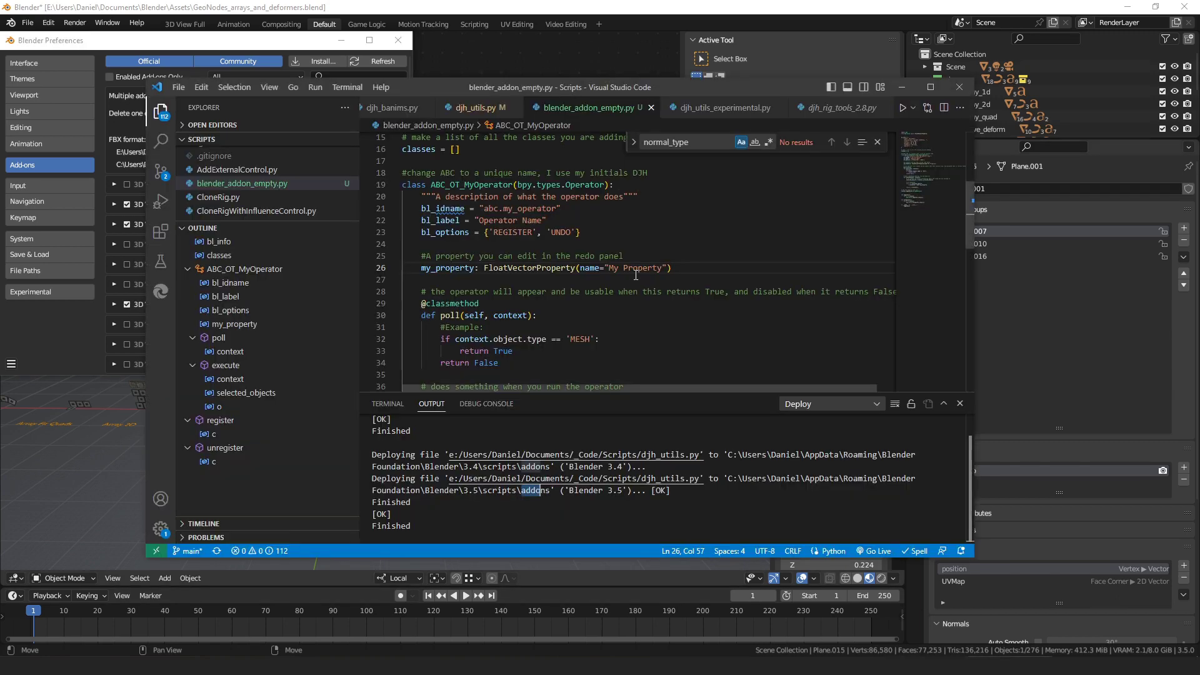
{"action": "scroll", "coordinate": [632, 269], "scroll_direction": "down", "scroll_amount": 2}
{"action": "left_click", "coordinate": [930, 87]}
{"action": "scroll", "coordinate": [404, 142], "scroll_direction": "up", "scroll_amount": 2}
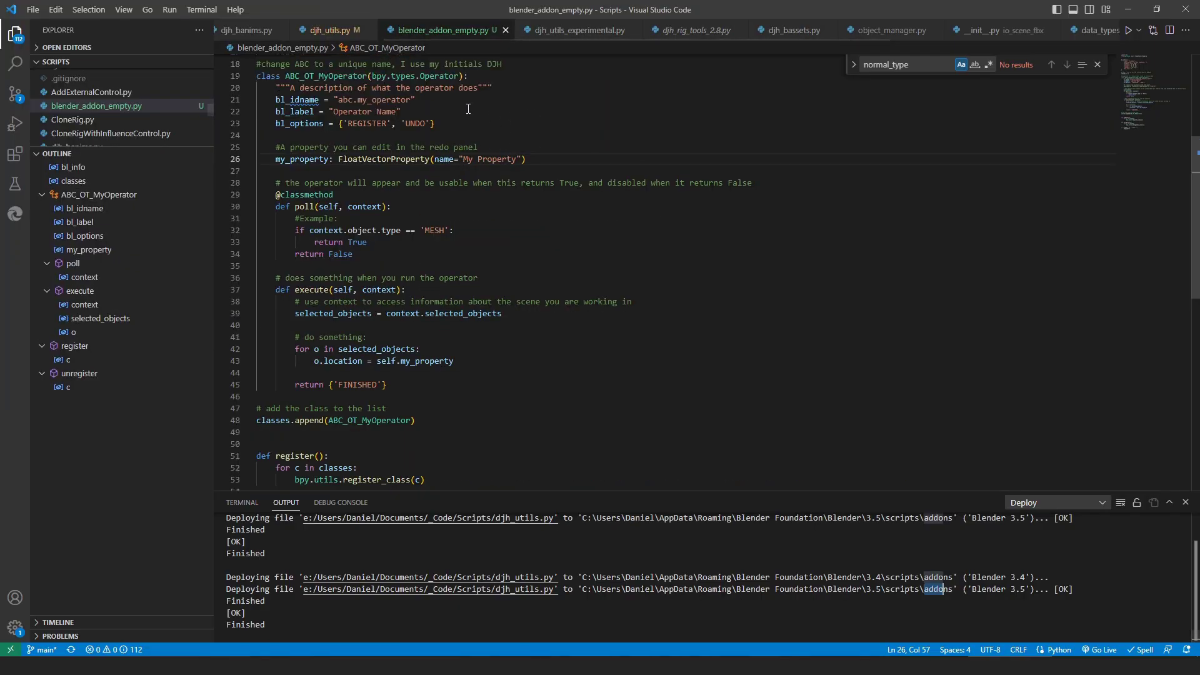
{"action": "scroll", "coordinate": [404, 142], "scroll_direction": "up", "scroll_amount": 4}
{"action": "left_click_drag", "start_coordinate": [300, 232], "coordinate": [487, 110]}
{"action": "scroll", "coordinate": [493, 181], "scroll_direction": "up", "scroll_amount": 8}
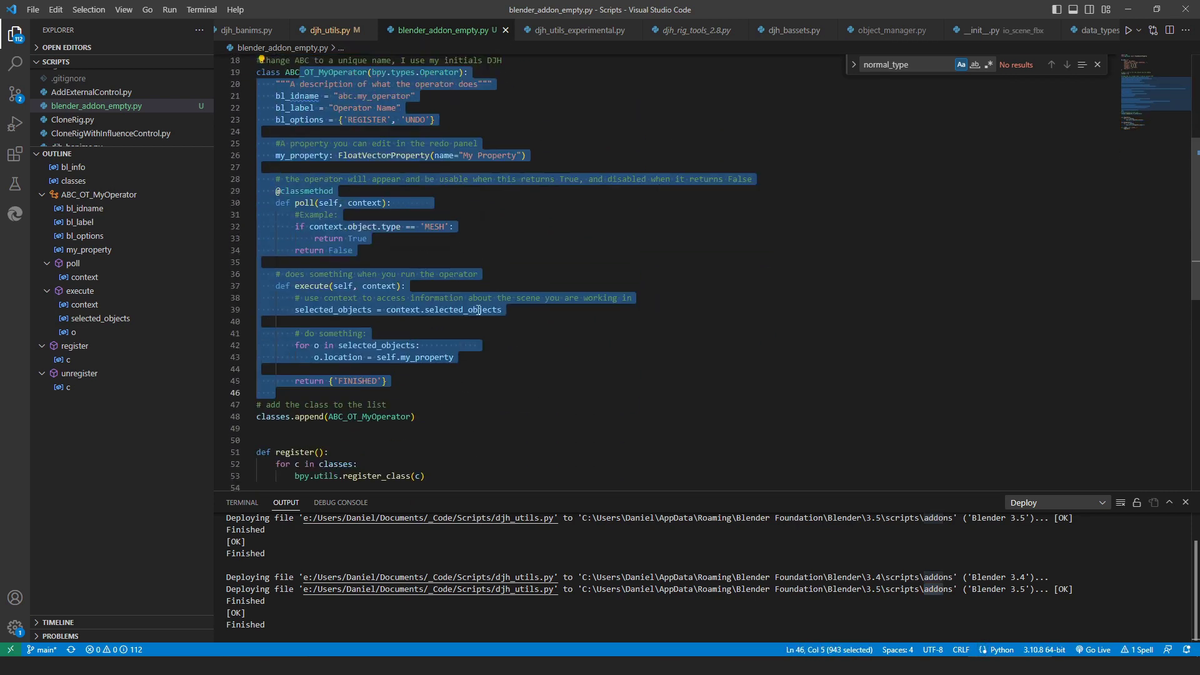
{"action": "left_click", "coordinate": [520, 322]}
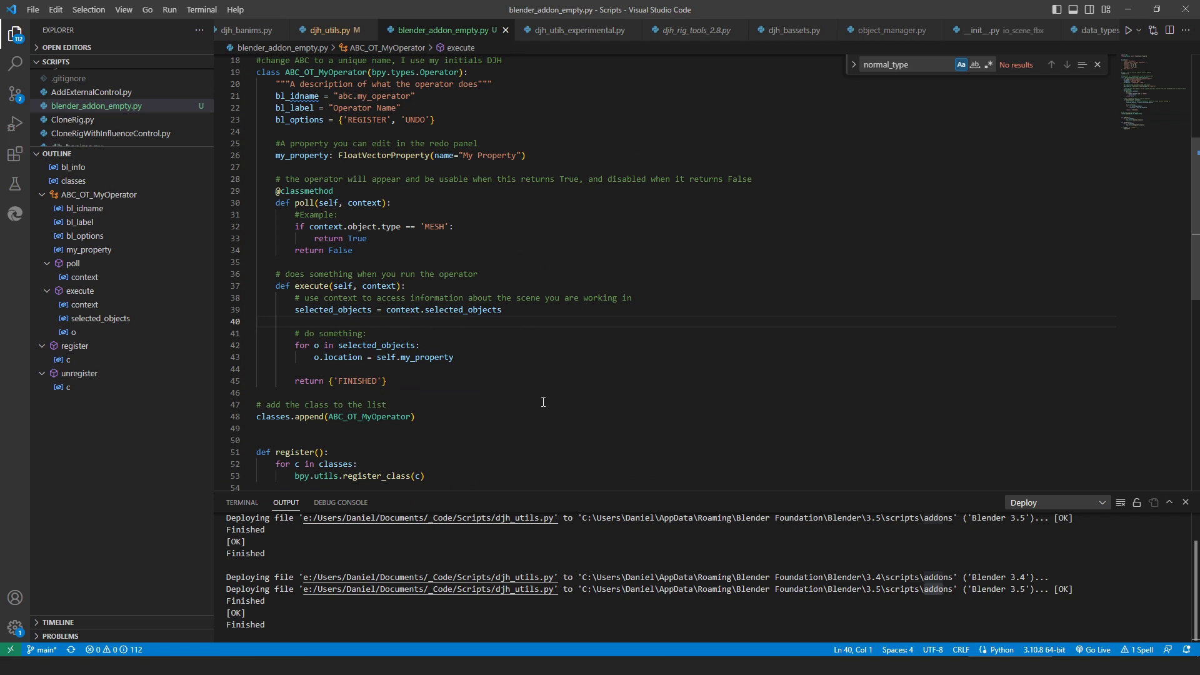
Step: Examine the template's operator class, its classes.append line, the register functions and the bl_info block
{"action": "scroll", "coordinate": [477, 365], "scroll_direction": "down", "scroll_amount": 4}
{"action": "scroll", "coordinate": [477, 366], "scroll_direction": "up", "scroll_amount": 4}
{"action": "left_click", "coordinate": [447, 430]}
{"action": "scroll", "coordinate": [447, 429], "scroll_direction": "down", "scroll_amount": 3}
{"action": "scroll", "coordinate": [278, 89], "scroll_direction": "up", "scroll_amount": 4}
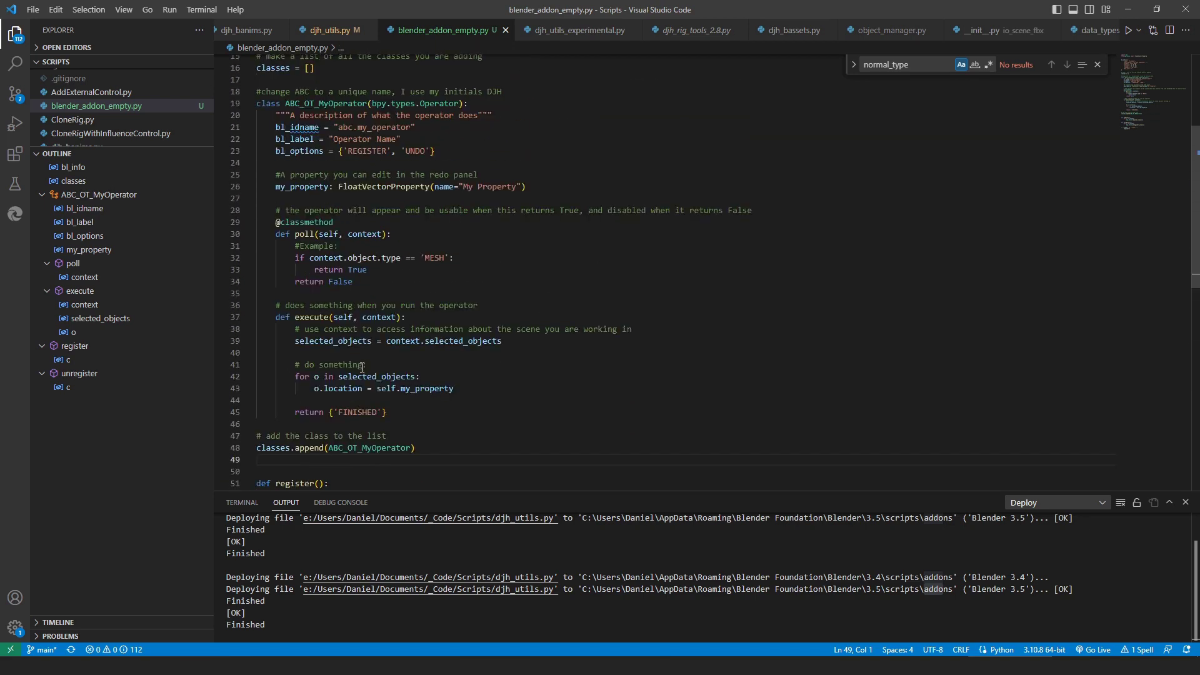
{"action": "scroll", "coordinate": [278, 89], "scroll_direction": "up", "scroll_amount": 2}
{"action": "scroll", "coordinate": [466, 188], "scroll_direction": "up", "scroll_amount": 3}
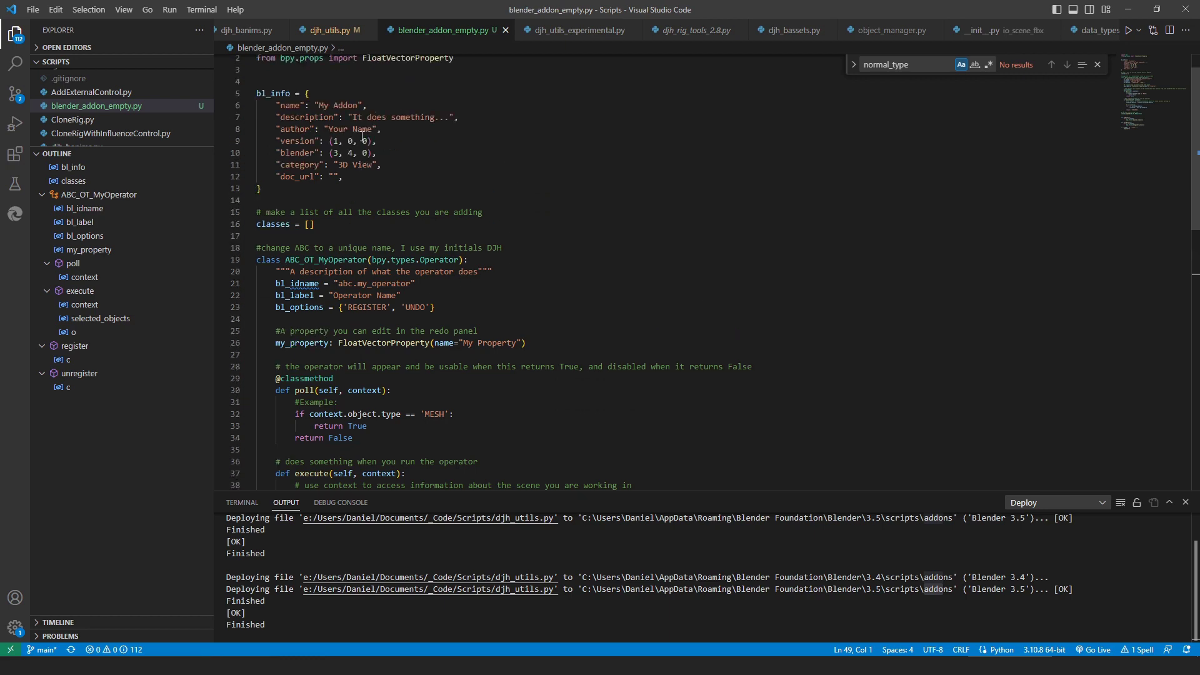
{"action": "scroll", "coordinate": [435, 350], "scroll_direction": "down", "scroll_amount": 4}
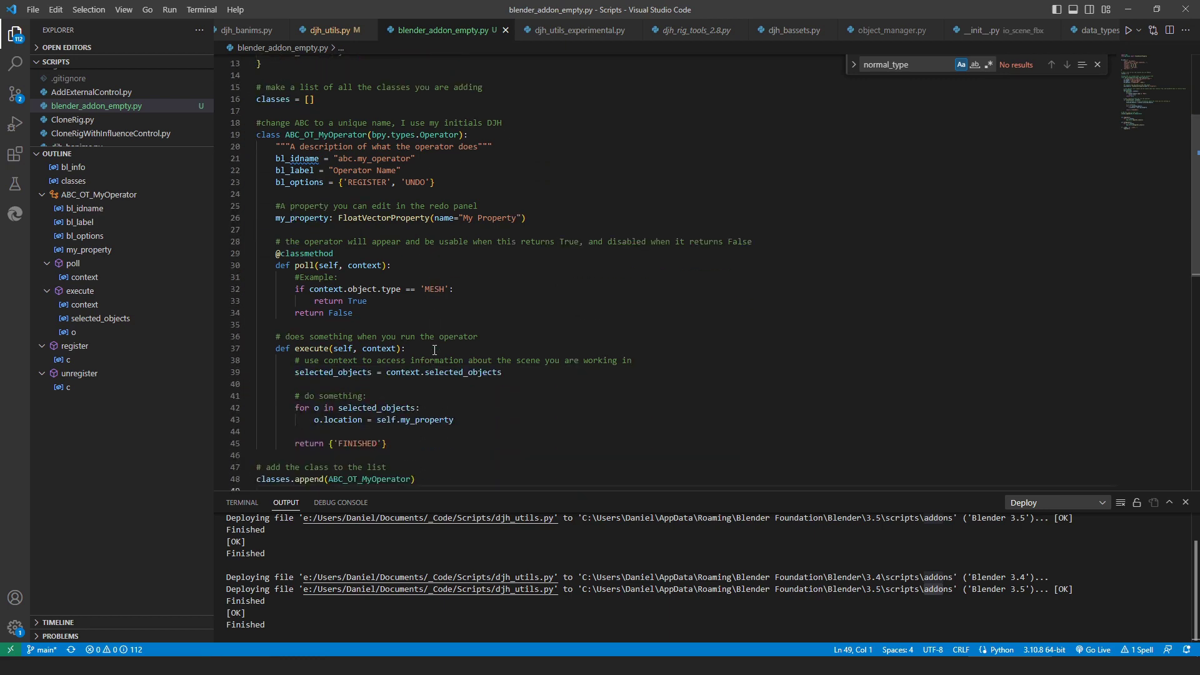
Step: Duplicate the ABC_OT_MyOperator class together with its classes.append line directly below the original block
{"action": "left_click", "coordinate": [366, 101], "text": "shift"}
{"action": "scroll", "coordinate": [405, 133], "scroll_direction": "down", "scroll_amount": 2}
{"action": "key", "text": "ctrl+c"}
{"action": "key", "text": "Right"}
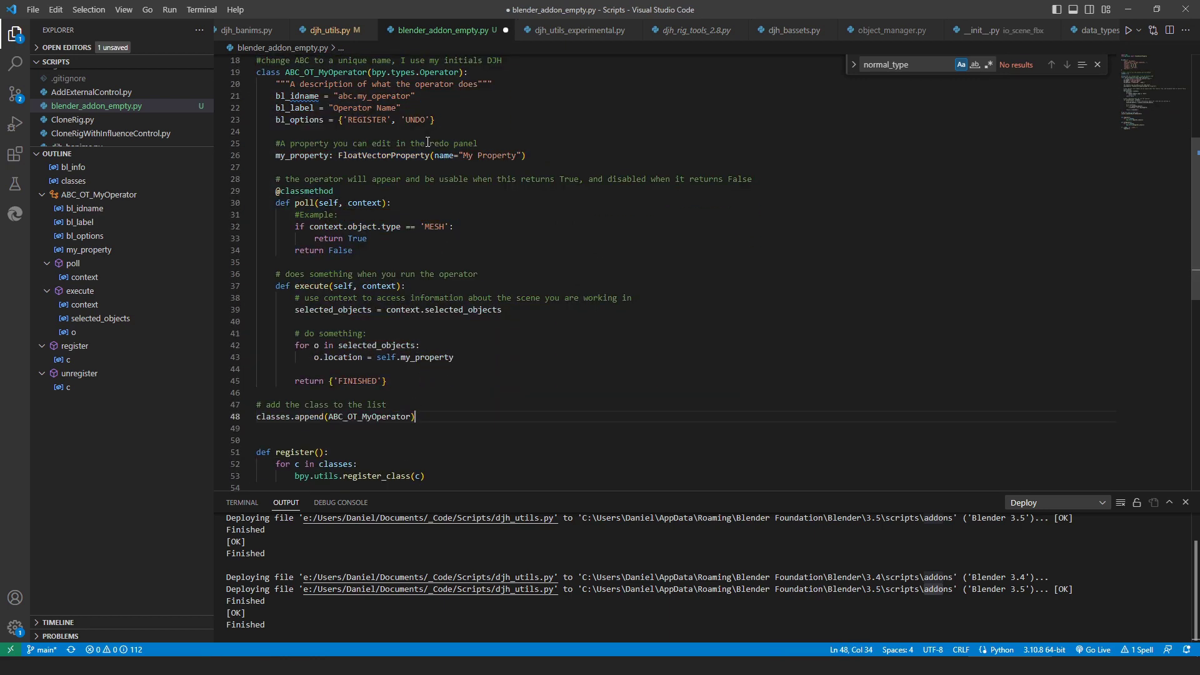
{"action": "key", "text": "ctrl+v"}
Step: Delete the duplicated operator block below the original classes.append line
{"action": "scroll", "coordinate": [444, 153], "scroll_direction": "down", "scroll_amount": 2}
{"action": "scroll", "coordinate": [453, 138], "scroll_direction": "up", "scroll_amount": 3}
{"action": "left_click", "coordinate": [462, 123], "text": "shift"}
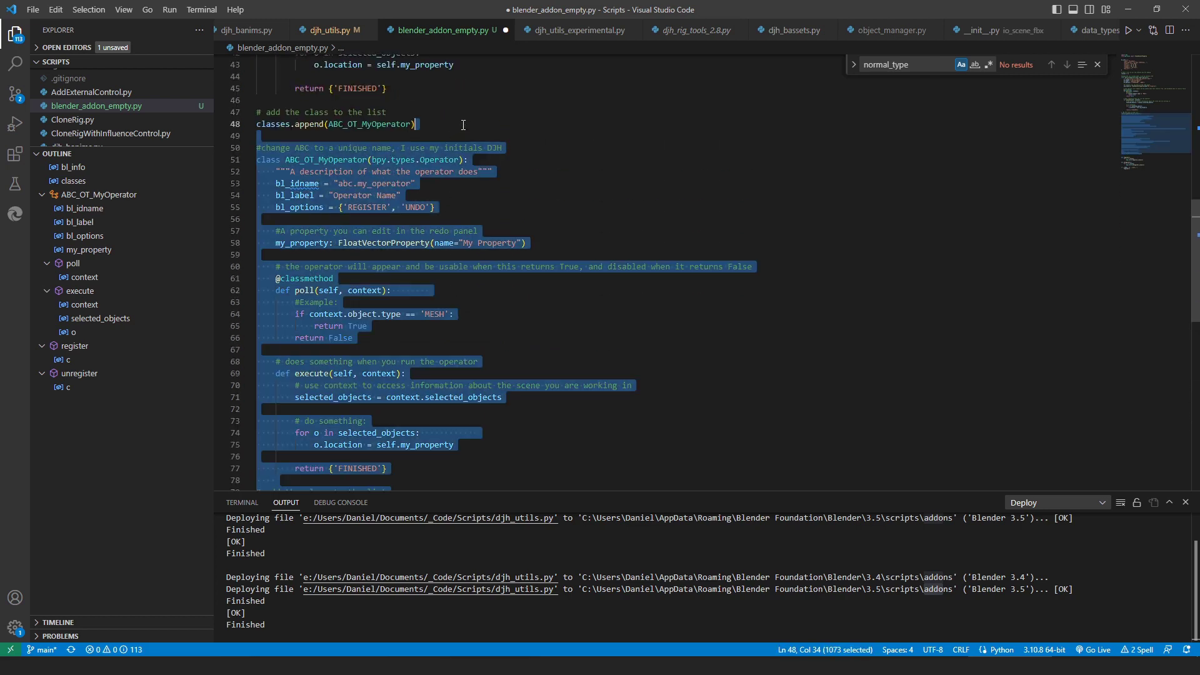
{"action": "key", "text": "Delete"}
Step: Read through the template again, from the imports and bl_info to the operator's properties, poll and execute methods
{"action": "scroll", "coordinate": [536, 216], "scroll_direction": "up", "scroll_amount": 3}
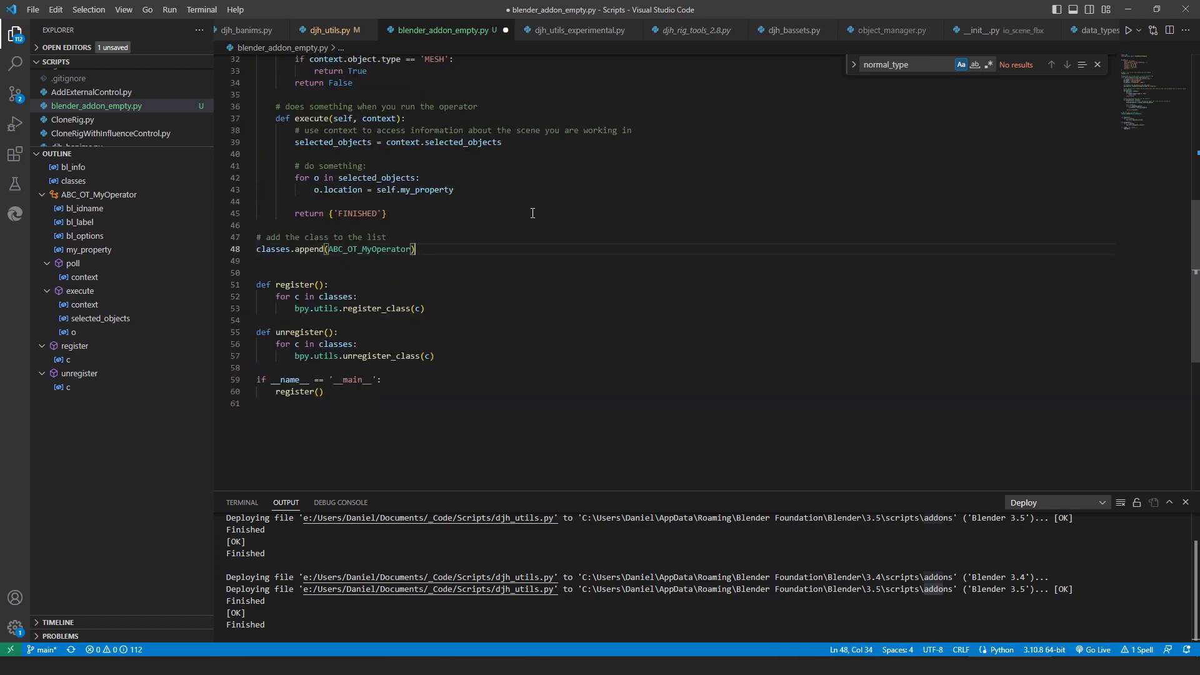
{"action": "scroll", "coordinate": [625, 229], "scroll_direction": "up", "scroll_amount": 4}
{"action": "scroll", "coordinate": [643, 202], "scroll_direction": "up", "scroll_amount": 3}
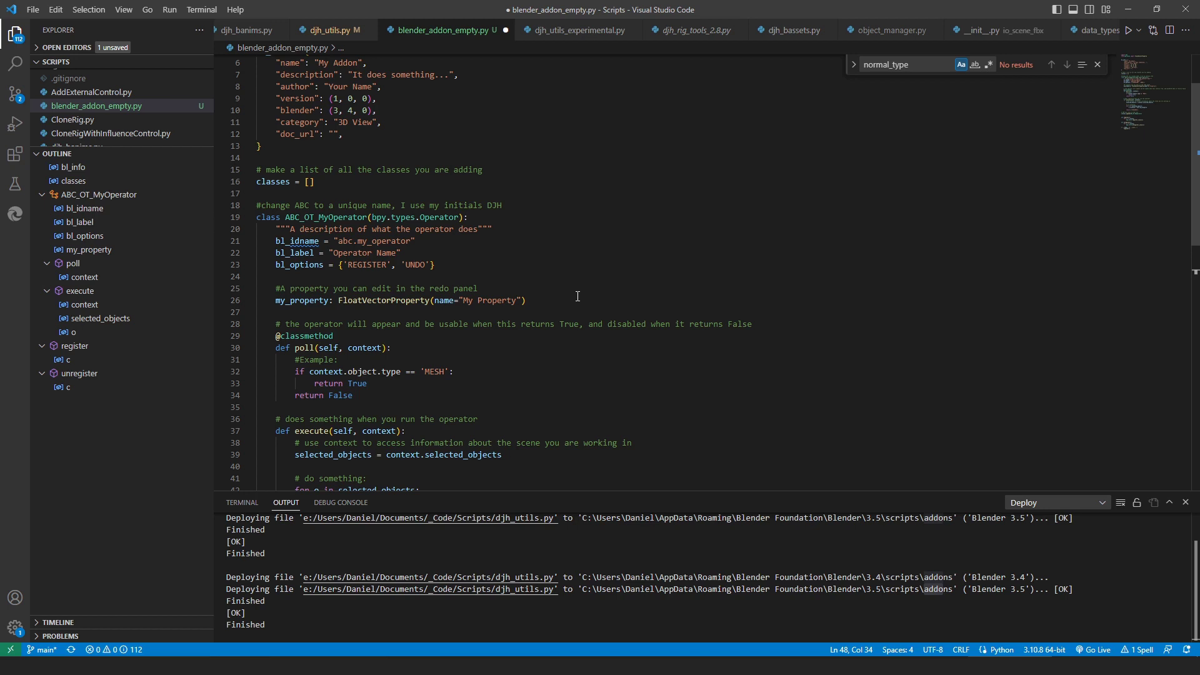
{"action": "scroll", "coordinate": [603, 288], "scroll_direction": "up", "scroll_amount": 3}
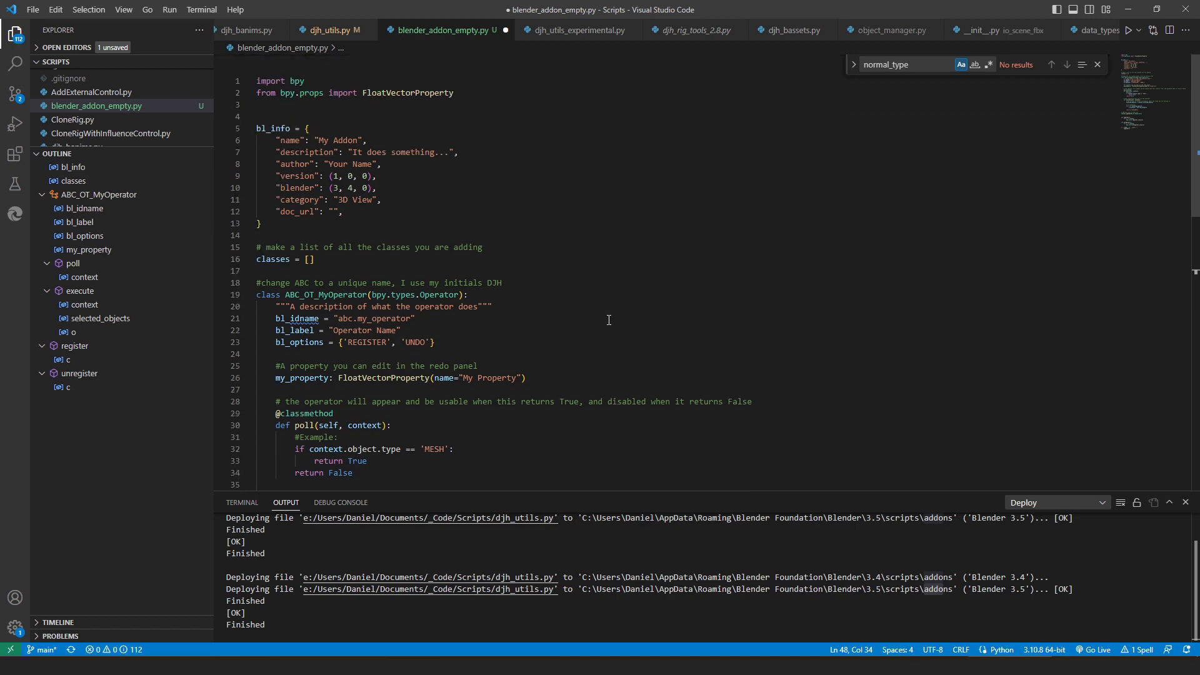
{"action": "scroll", "coordinate": [590, 285], "scroll_direction": "down", "scroll_amount": 3}
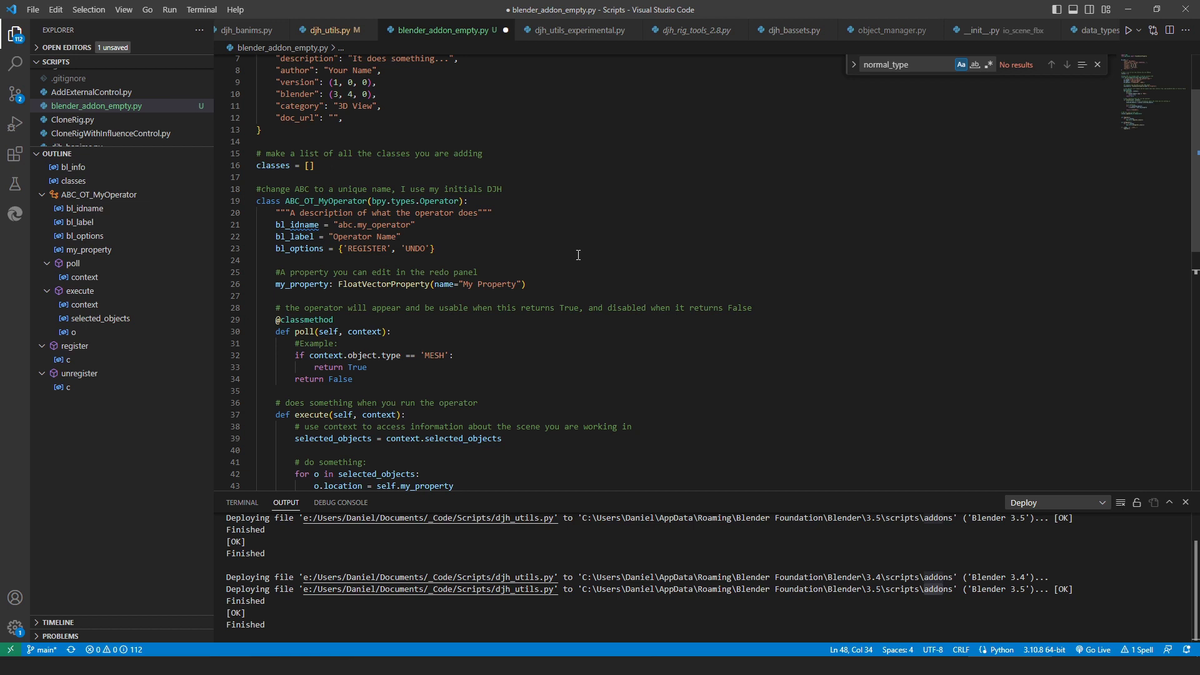
{"action": "scroll", "coordinate": [578, 255], "scroll_direction": "down", "scroll_amount": 4}
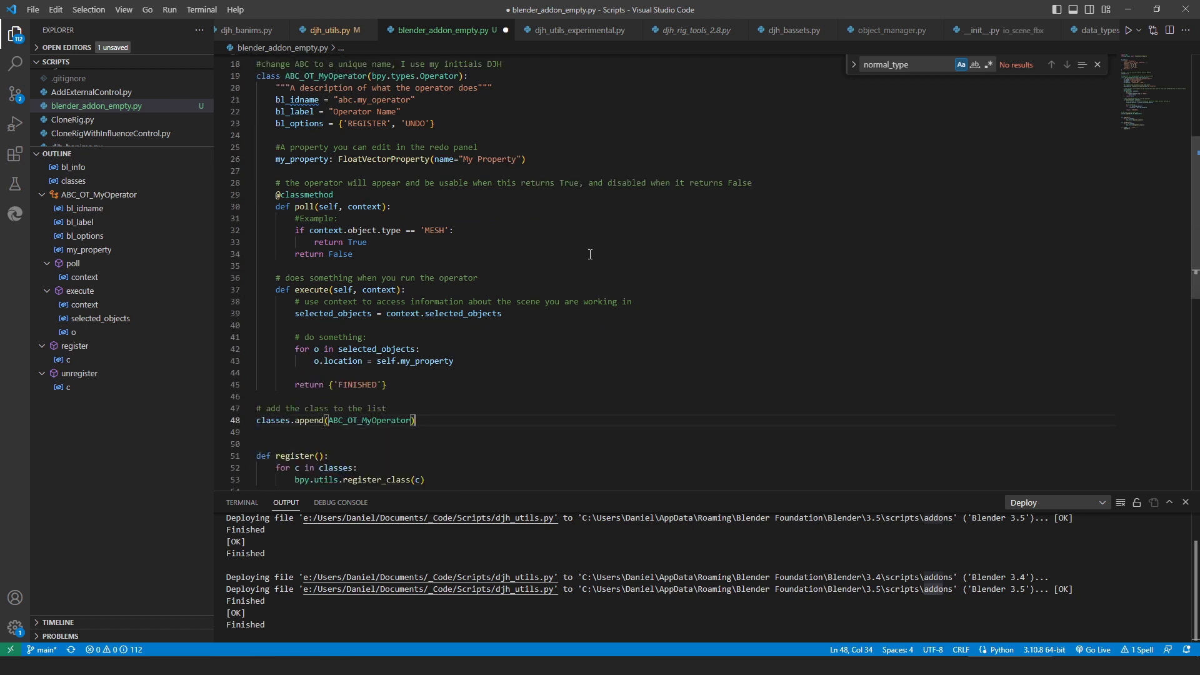
Step: Switch to Blender, close the Preferences window and change the node editor area to a Text Editor
{"action": "key", "text": "alt+Tab"}
{"action": "left_click", "coordinate": [402, 40]}
{"action": "left_click", "coordinate": [238, 232]}
{"action": "left_click", "coordinate": [238, 232]}
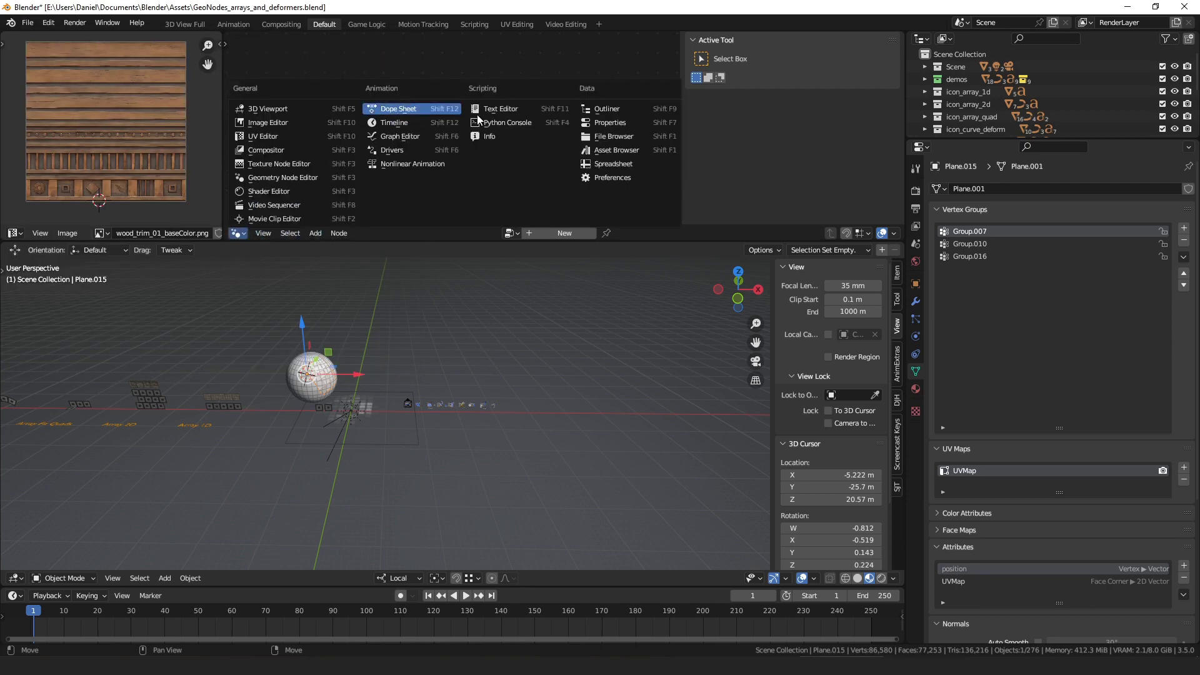
{"action": "left_click", "coordinate": [497, 109]}
Step: Browse the built-in Python script templates and shrink the Text Editor area to enlarge the 3D viewport
{"action": "left_click", "coordinate": [402, 233]}
{"action": "mouse_move", "coordinate": [481, 219]}
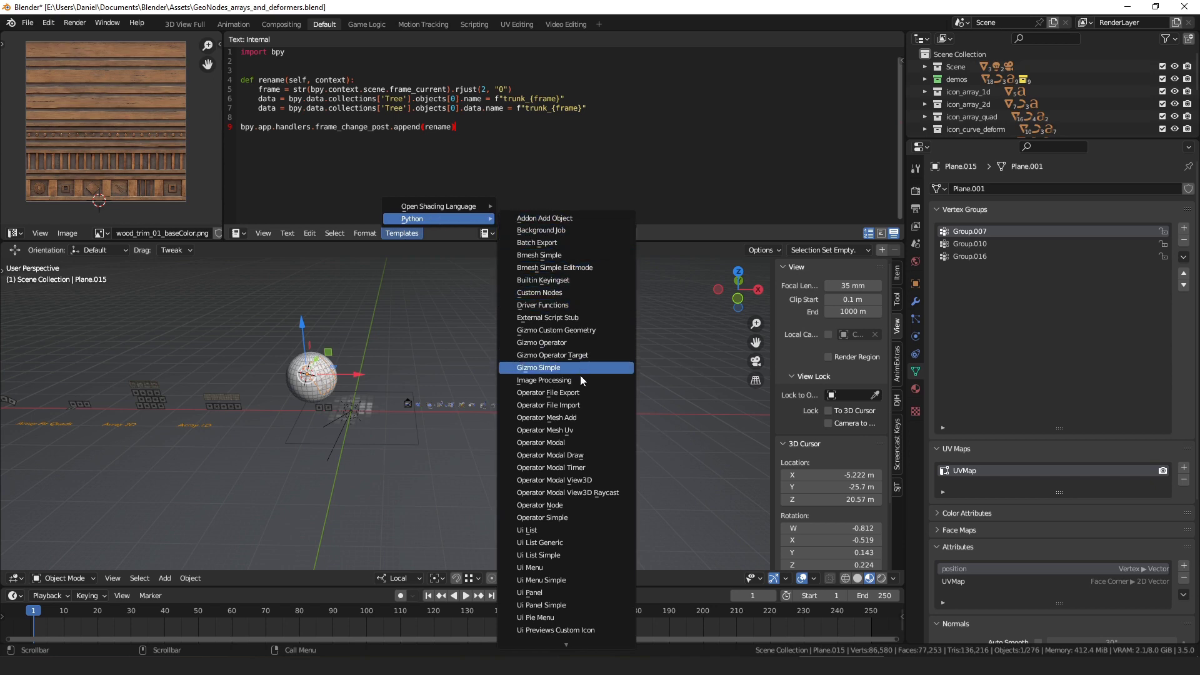
{"action": "left_click_drag", "start_coordinate": [489, 242], "coordinate": [469, 166]}
{"action": "left_click", "coordinate": [445, 211]}
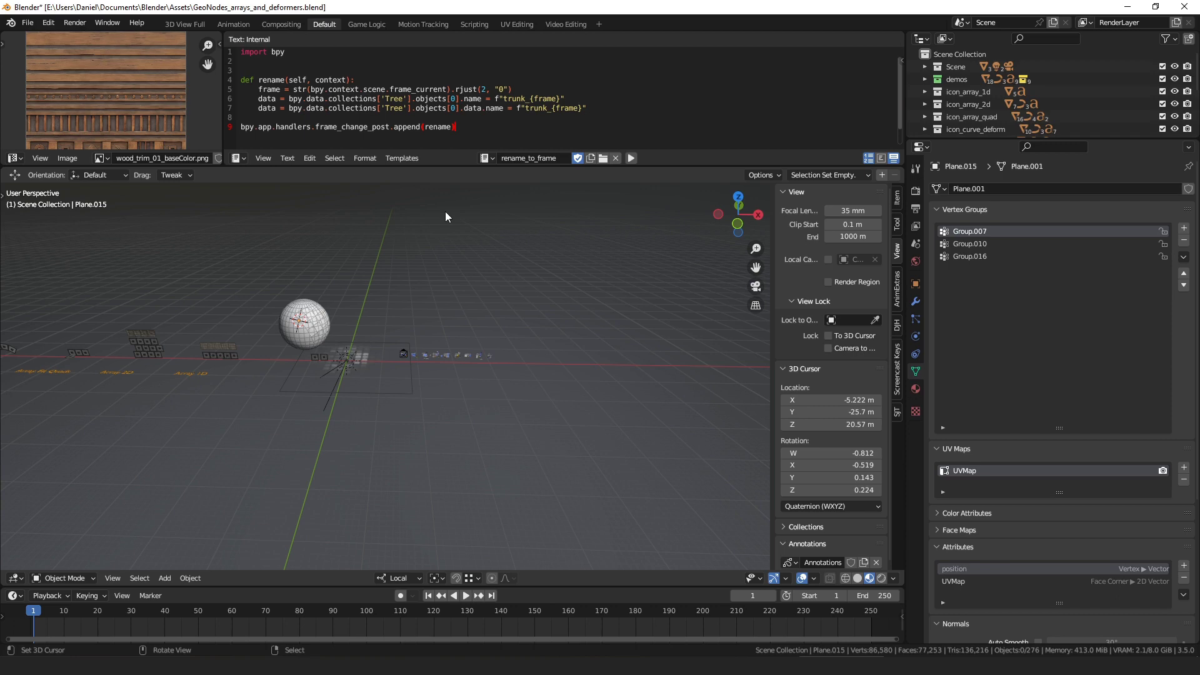
Step: Look through the camera and step from frame 1 to frame 10 to view the array and deformer icons, and leave the camera view
{"action": "middle_click_drag", "start_coordinate": [433, 231], "coordinate": [493, 299]}
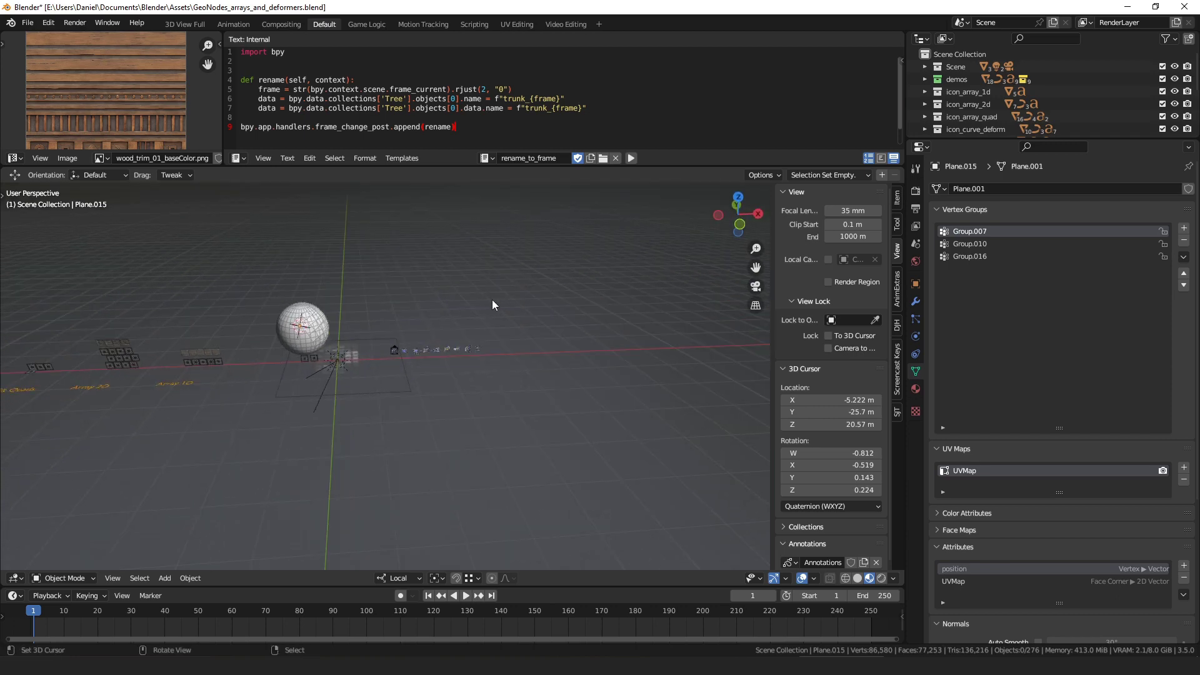
{"action": "key", "text": "KP_0"}
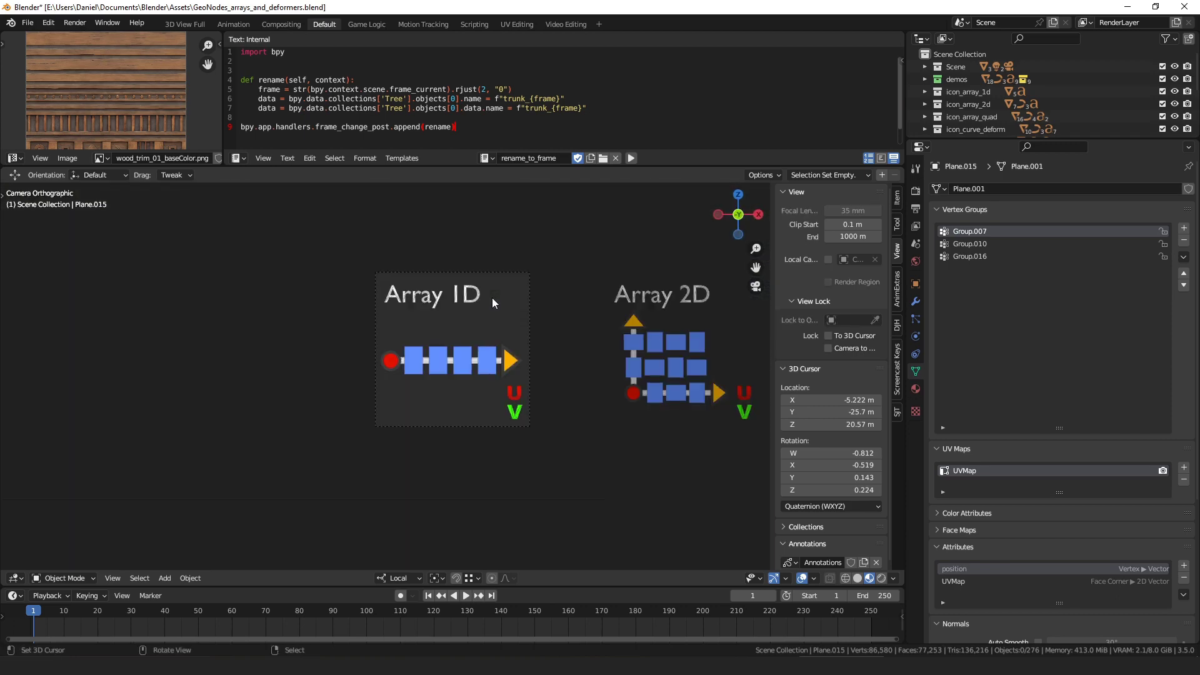
{"action": "key", "text": "Right"}
{"action": "key", "text": "Right"}
{"action": "key", "text": "Right"}
{"action": "key", "text": "Right"}
{"action": "key", "text": "Right"}
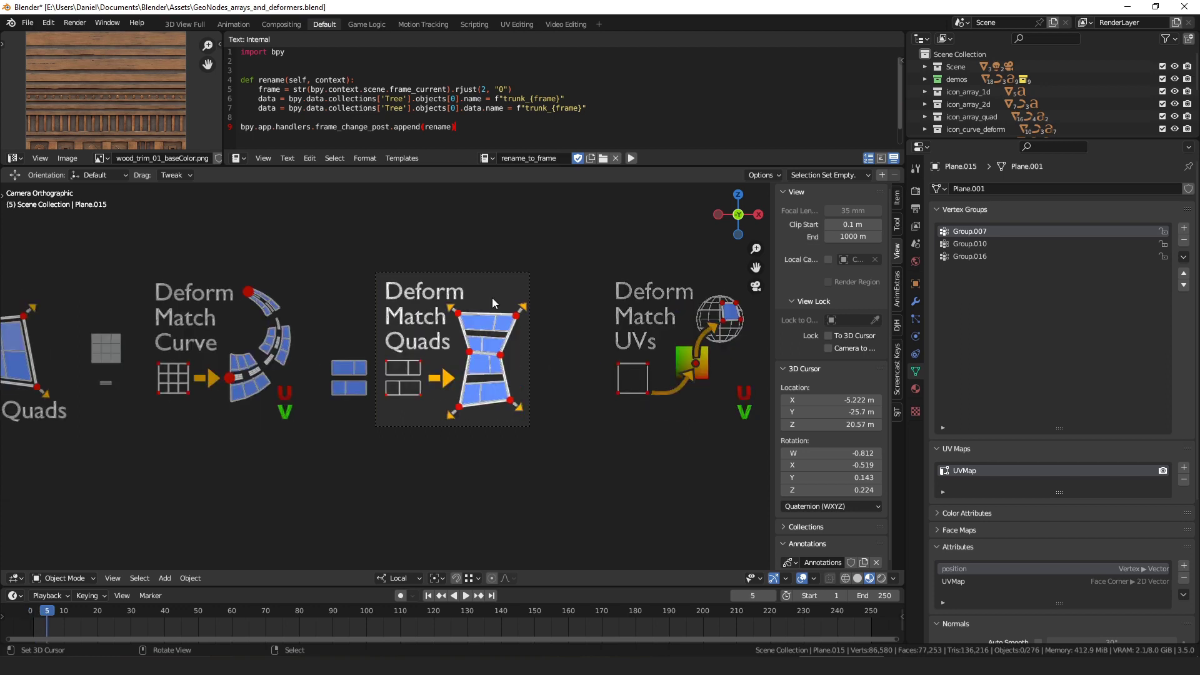
{"action": "key", "text": "Right"}
{"action": "key", "text": "Right"}
{"action": "key", "text": "Right"}
{"action": "key", "text": "Right"}
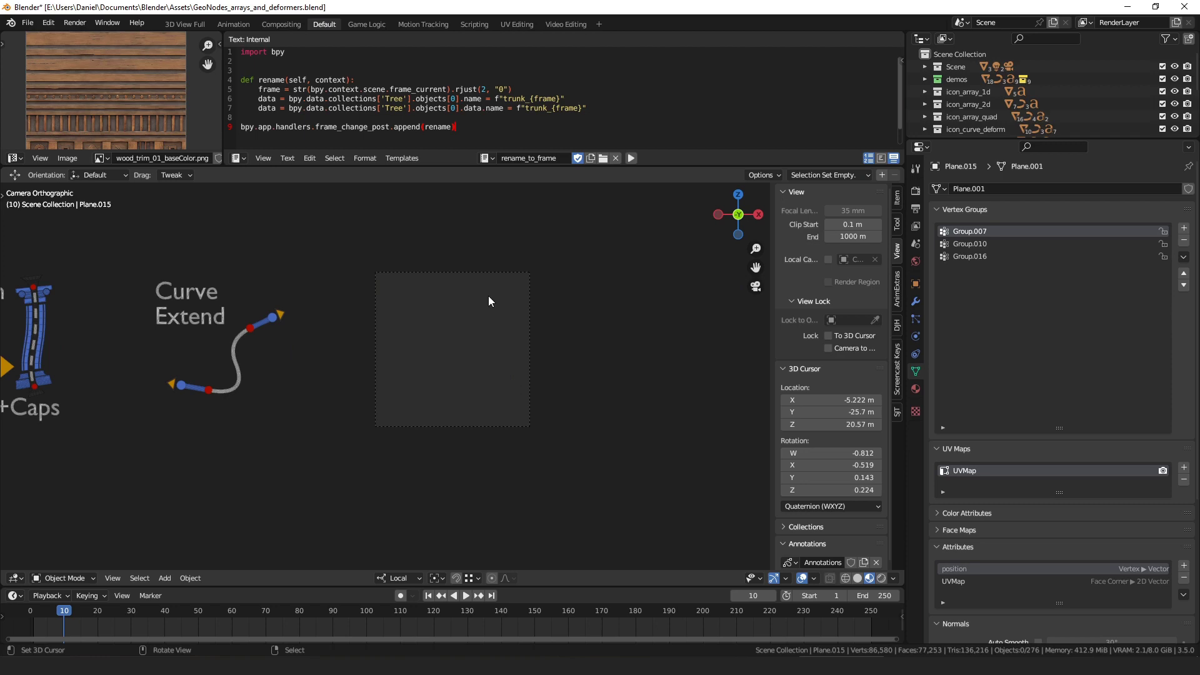
{"action": "key", "text": "KP_0"}
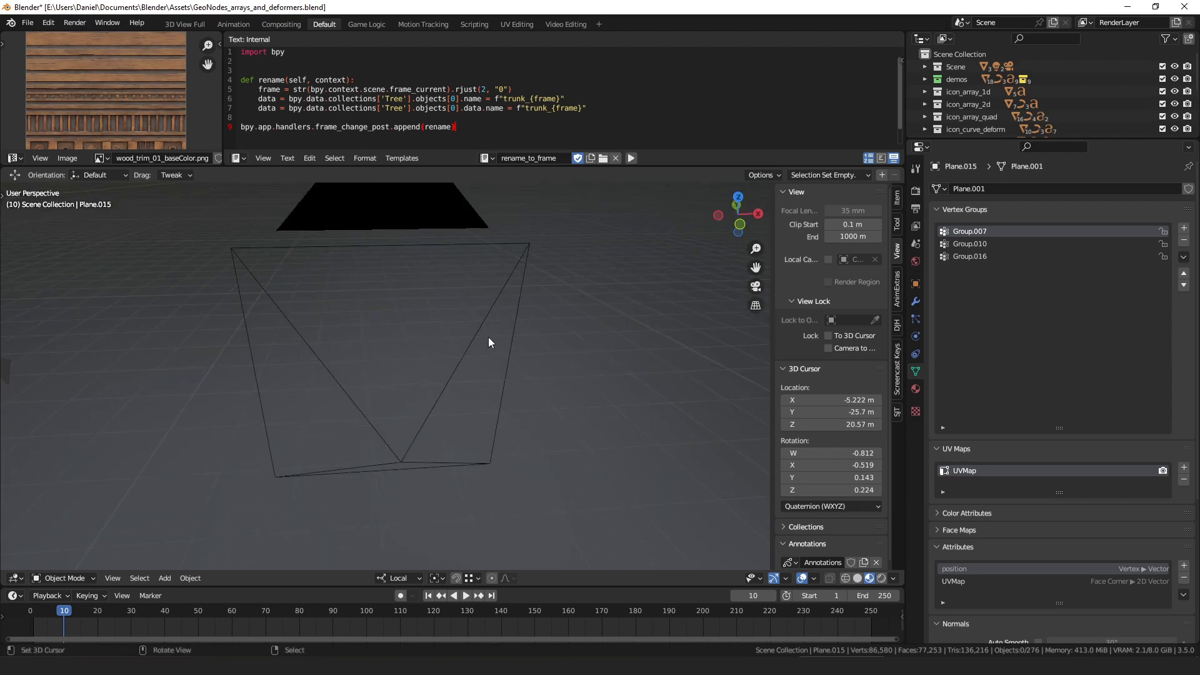